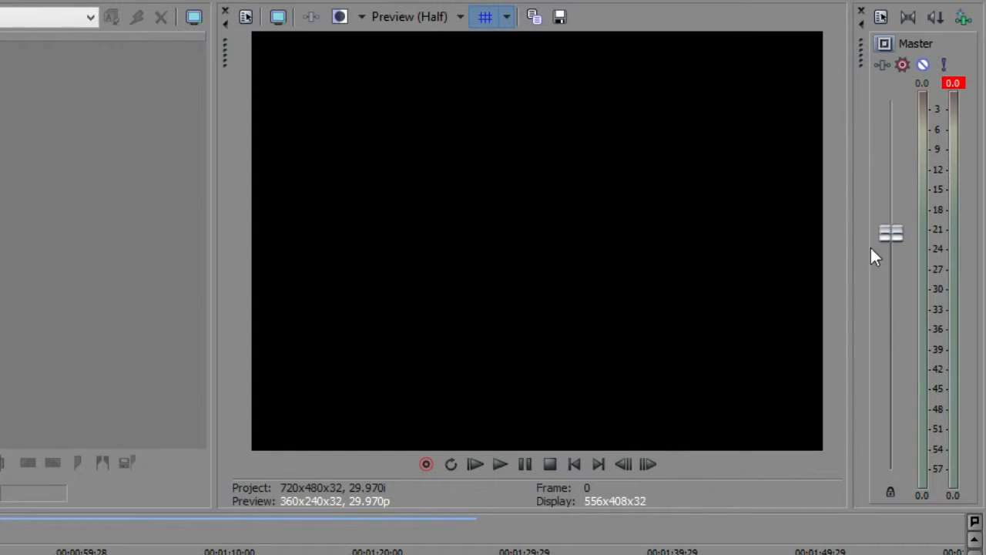
Lower the master volume fader to its minimum and raise it back to its earlier level
{"action": "left_click_drag", "start_coordinate": [891, 234], "coordinate": [851, 544]}
{"action": "left_click_drag", "start_coordinate": [892, 468], "coordinate": [891, 238]}
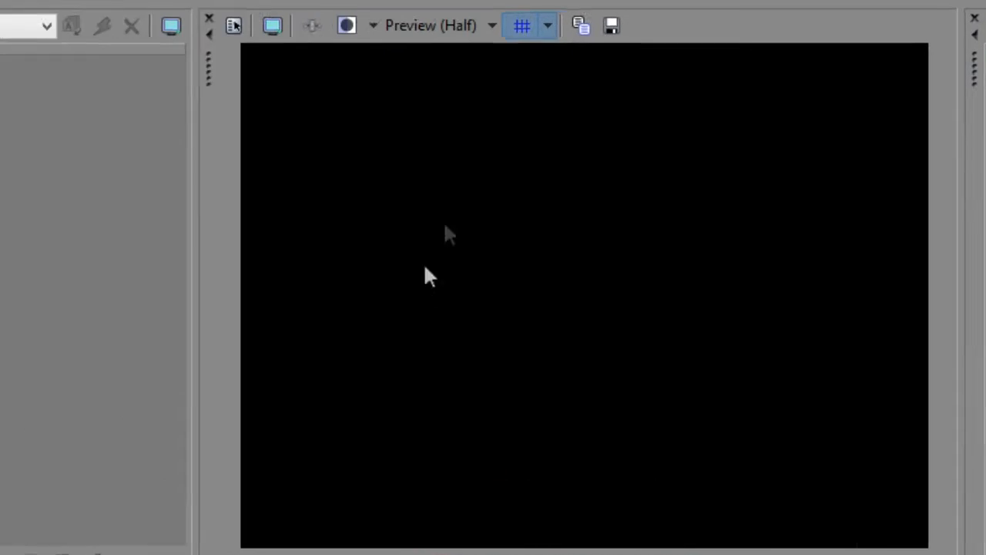
{"action": "left_click", "coordinate": [449, 23]}
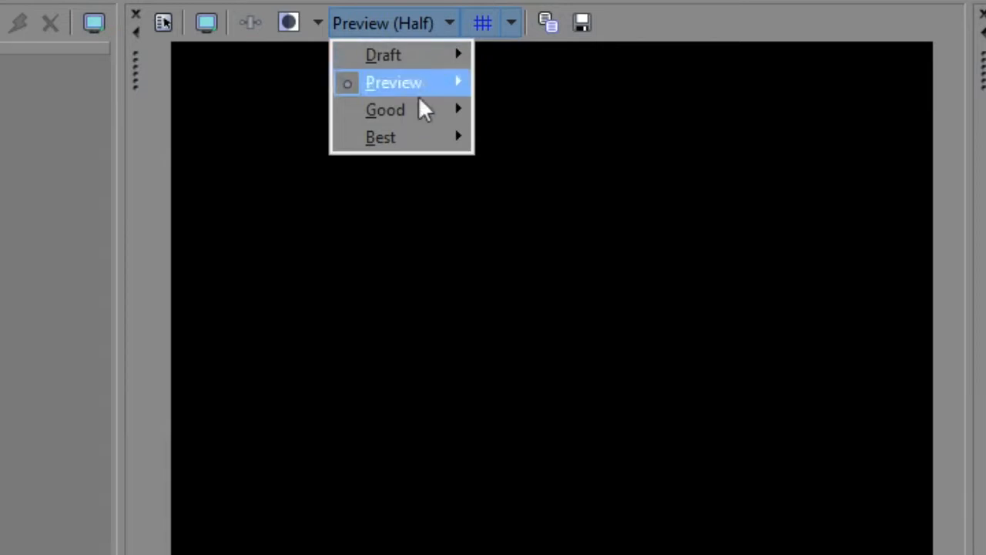
{"action": "mouse_move", "coordinate": [429, 143]}
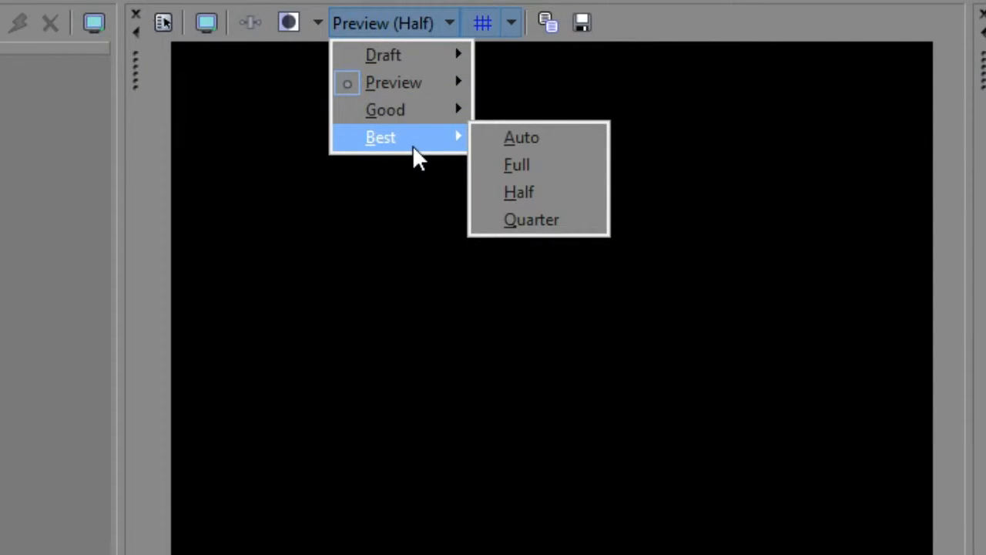
{"action": "mouse_move", "coordinate": [445, 89]}
{"action": "left_click", "coordinate": [562, 65]}
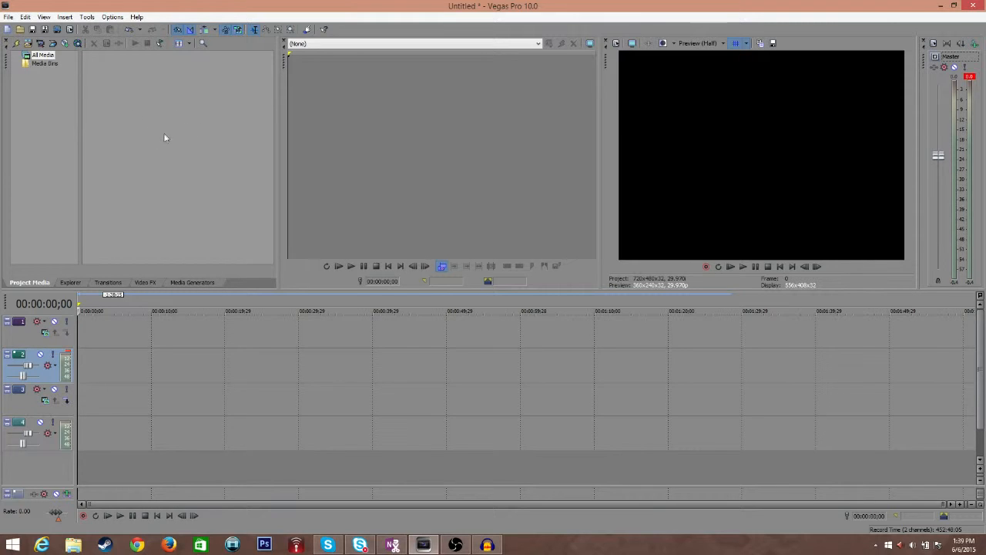
{"action": "left_click", "coordinate": [86, 332]}
{"action": "left_click", "coordinate": [107, 333]}
{"action": "left_click", "coordinate": [121, 336]}
{"action": "left_click", "coordinate": [142, 342]}
{"action": "left_click", "coordinate": [163, 336]}
{"action": "left_click", "coordinate": [84, 337]}
{"action": "left_click", "coordinate": [781, 266]}
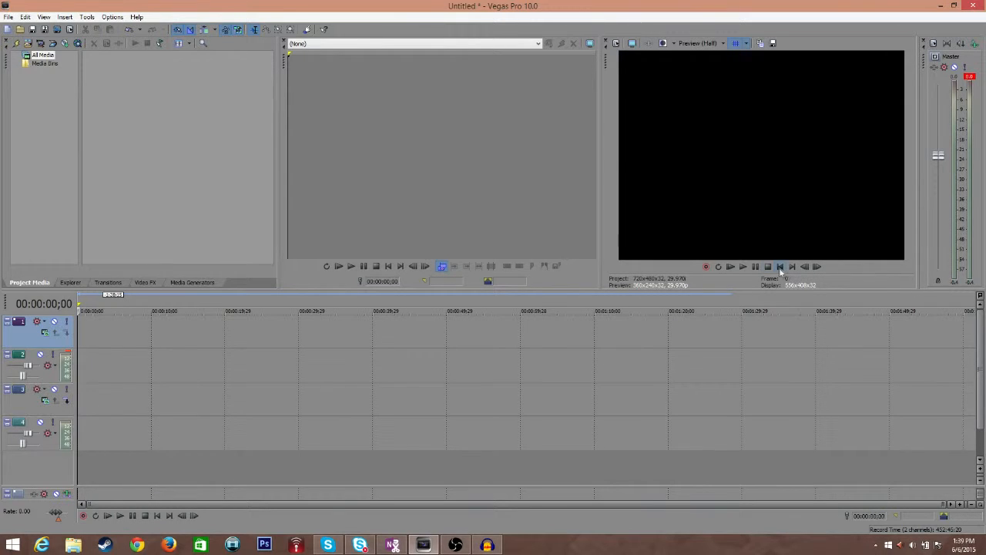
{"action": "right_click", "coordinate": [32, 336]}
{"action": "left_click", "coordinate": [31, 337]}
{"action": "left_click", "coordinate": [32, 356]}
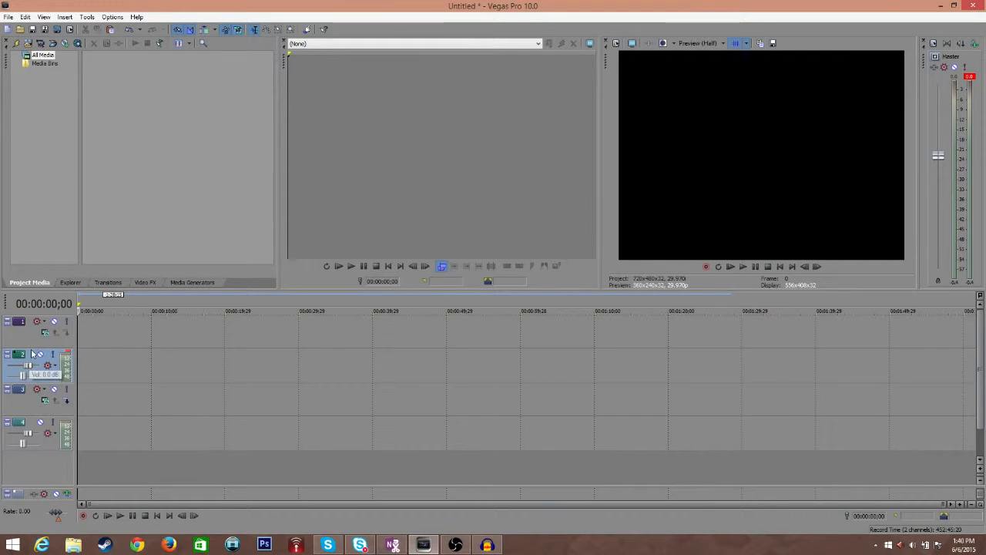
{"action": "left_click", "coordinate": [32, 344]}
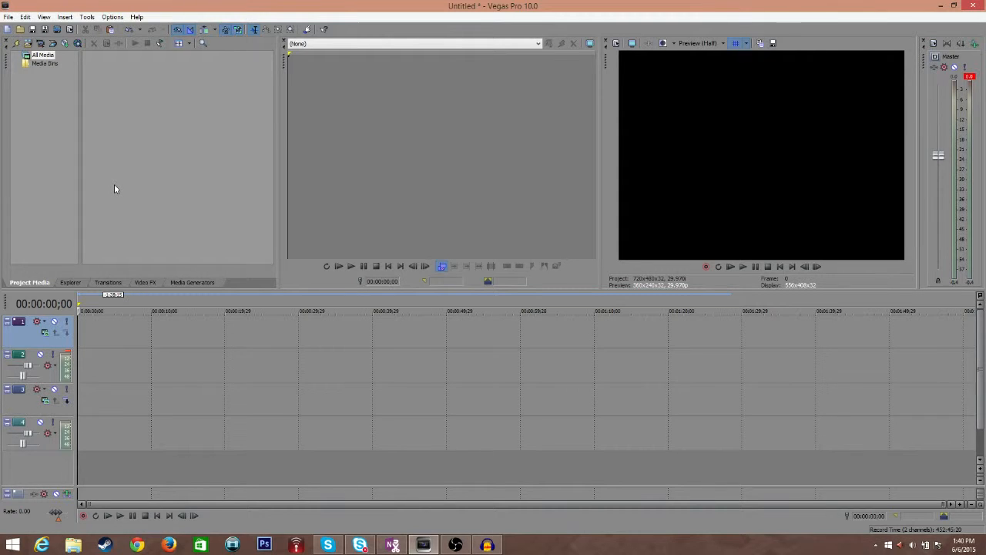
Import compressd.mp4 from the Desktop into the project media
{"action": "left_click", "coordinate": [9, 16]}
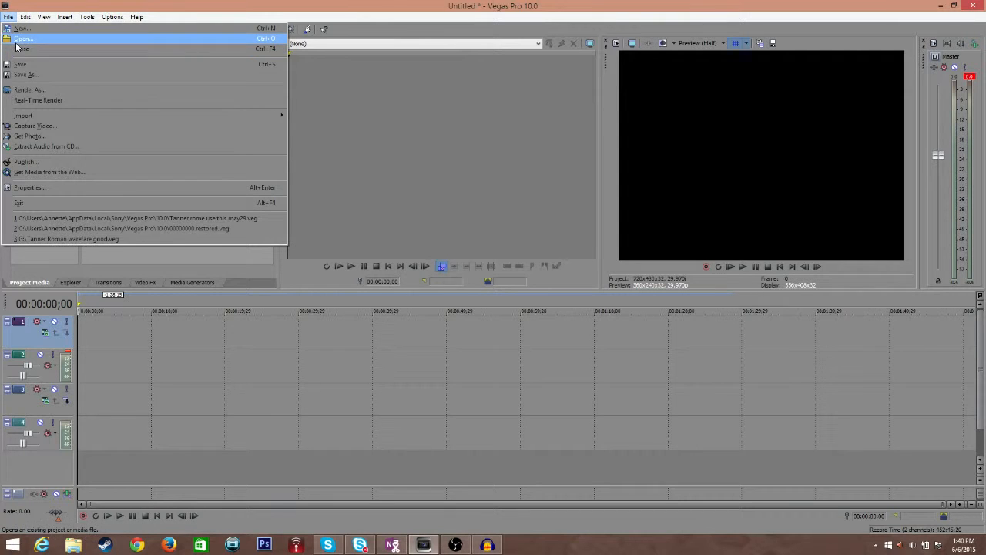
{"action": "left_click", "coordinate": [172, 240]}
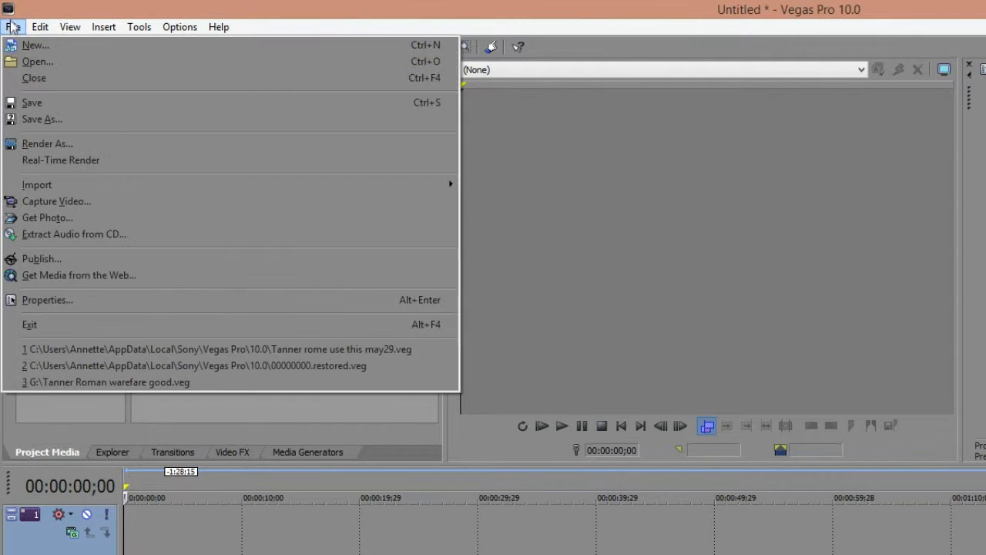
{"action": "mouse_move", "coordinate": [58, 189]}
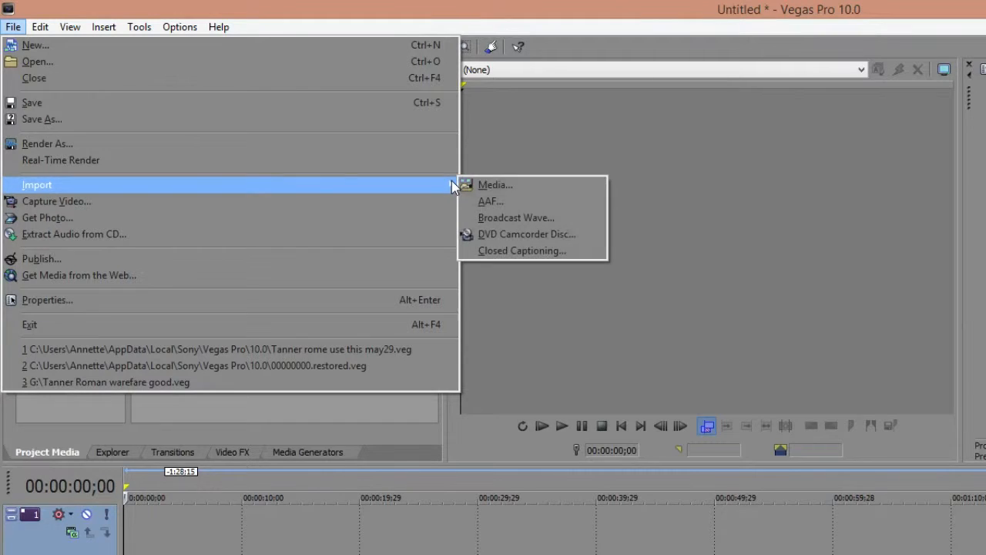
{"action": "left_click", "coordinate": [489, 185]}
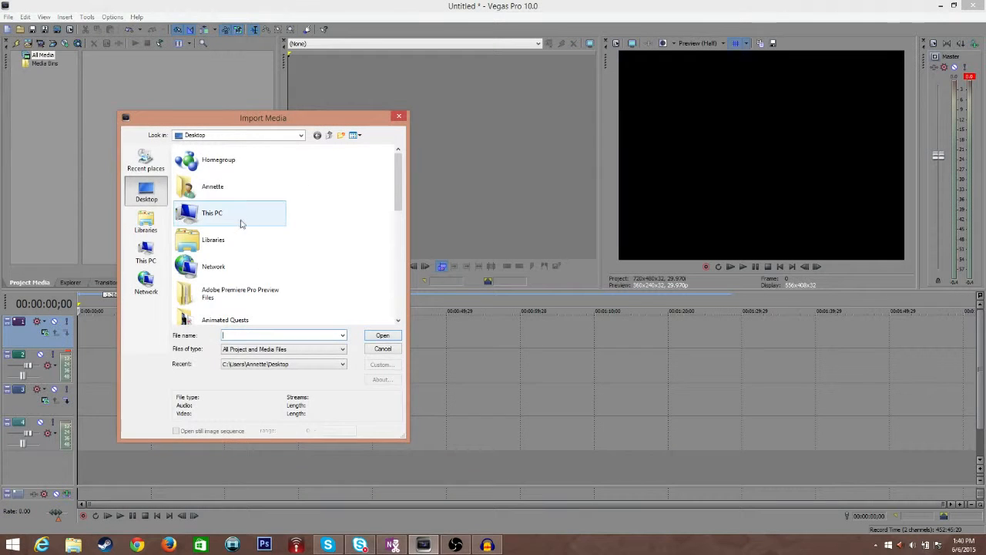
{"action": "left_click_drag", "start_coordinate": [400, 181], "coordinate": [388, 292]}
{"action": "left_click", "coordinate": [217, 290]}
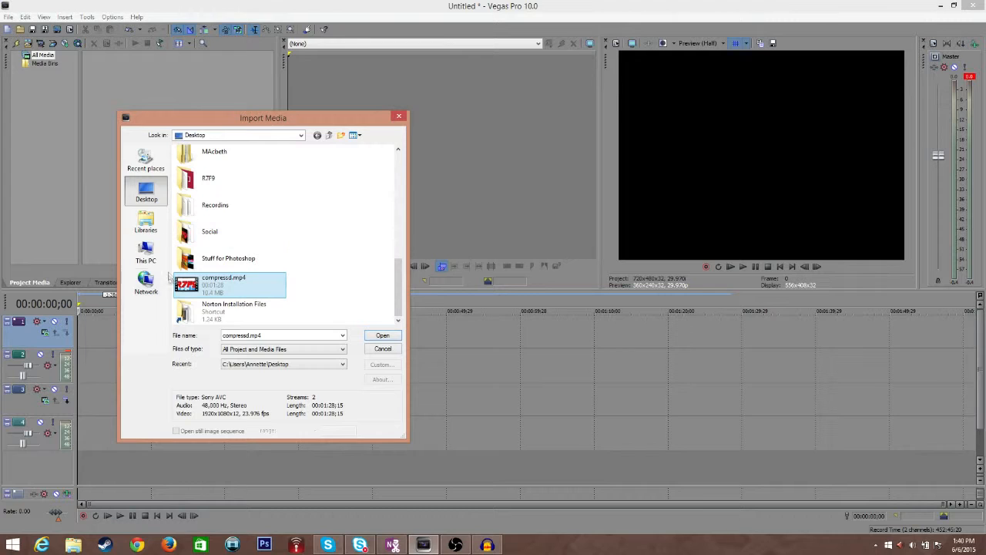
{"action": "left_click_drag", "start_coordinate": [357, 230], "coordinate": [245, 318]}
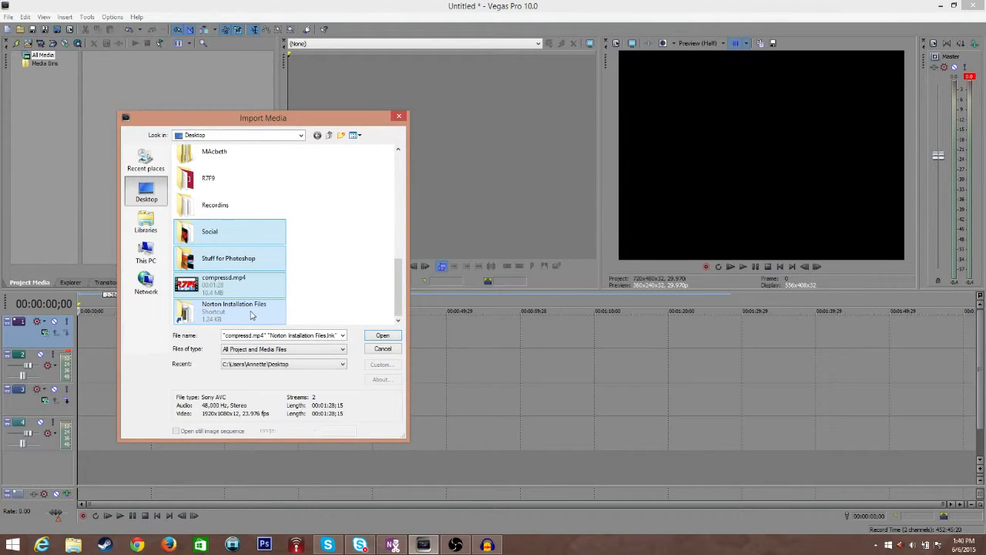
{"action": "left_click", "coordinate": [315, 281]}
{"action": "left_click", "coordinate": [269, 291]}
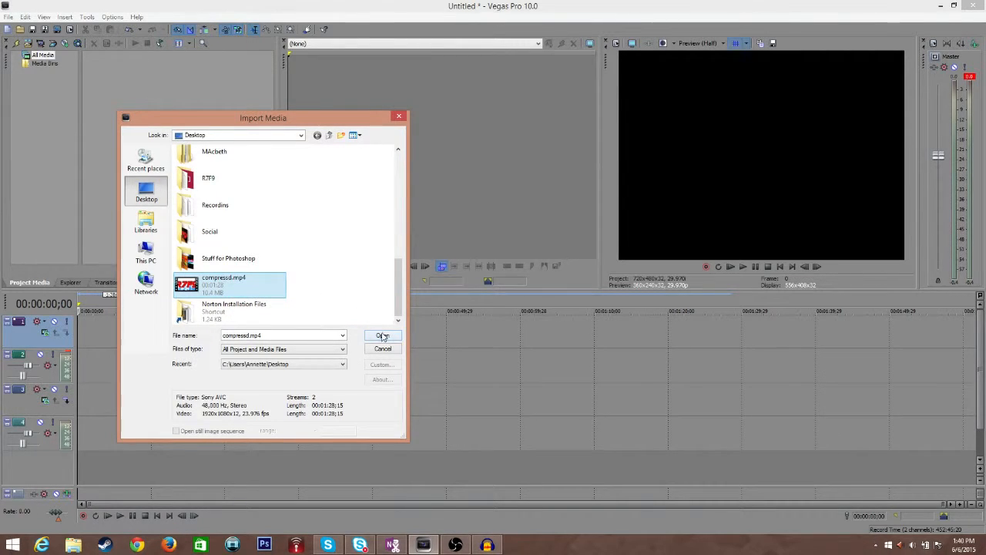
{"action": "left_click", "coordinate": [382, 335]}
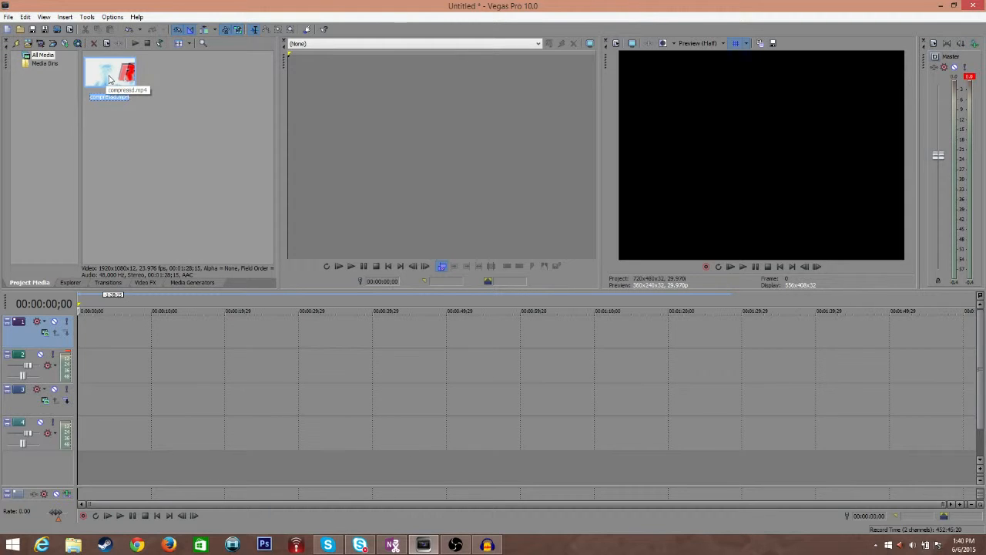
Place compressd.mp4 at the start of track 1, check its video and audio, and return the playhead to the start
{"action": "left_click_drag", "start_coordinate": [110, 78], "coordinate": [77, 333]}
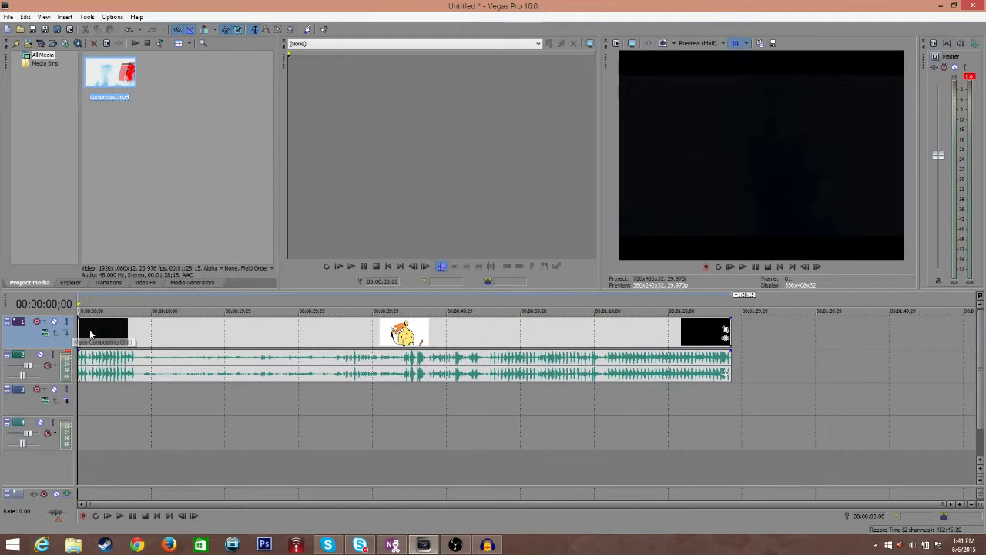
{"action": "left_click", "coordinate": [97, 333]}
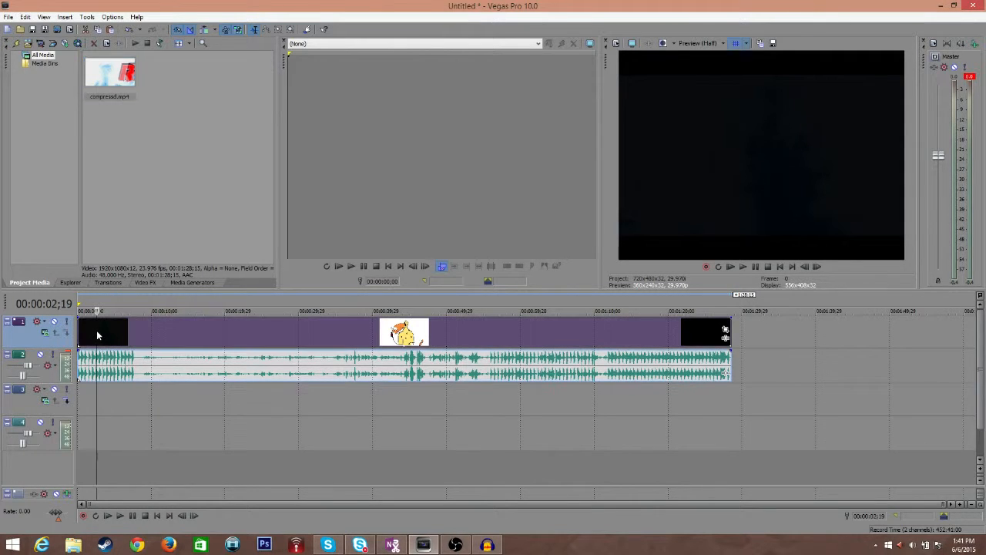
{"action": "left_click", "coordinate": [136, 335]}
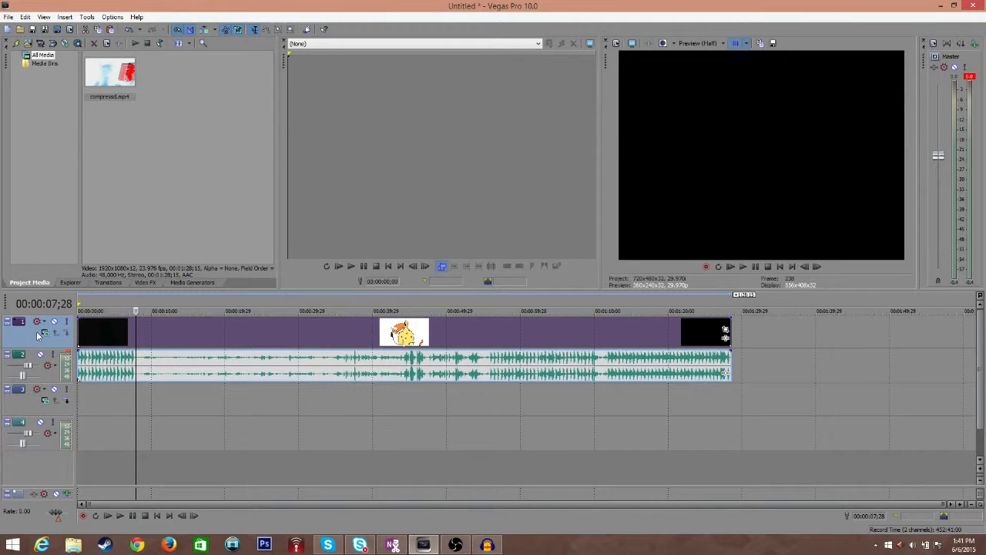
{"action": "left_click", "coordinate": [95, 374]}
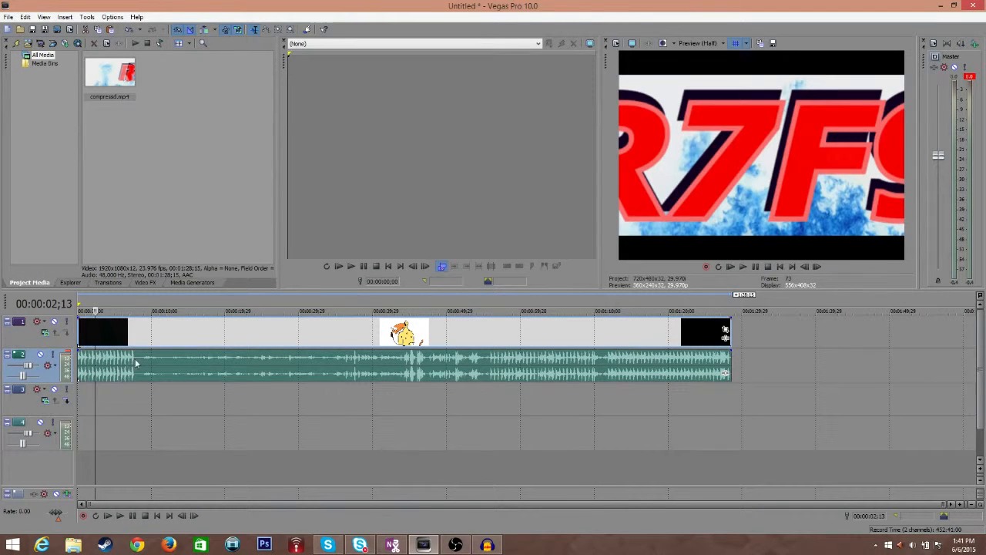
{"action": "key", "text": "Home"}
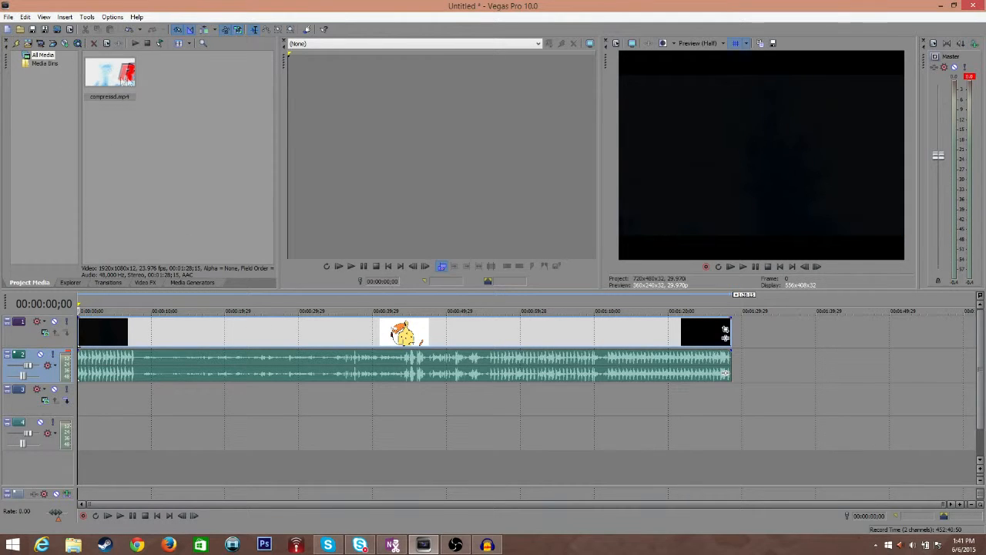
{"action": "left_click", "coordinate": [128, 82]}
{"action": "left_click", "coordinate": [121, 145]}
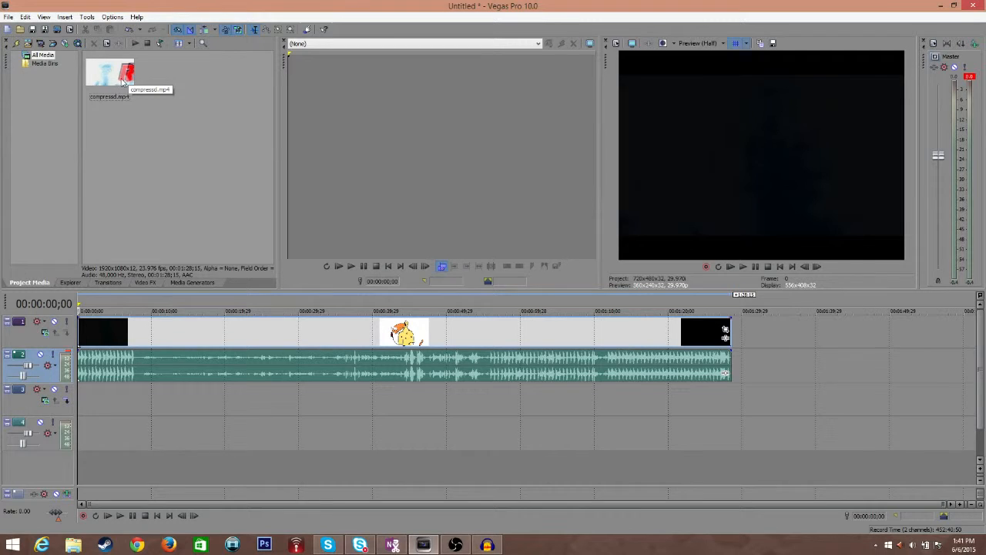
{"action": "left_click_drag", "start_coordinate": [119, 77], "coordinate": [768, 331]}
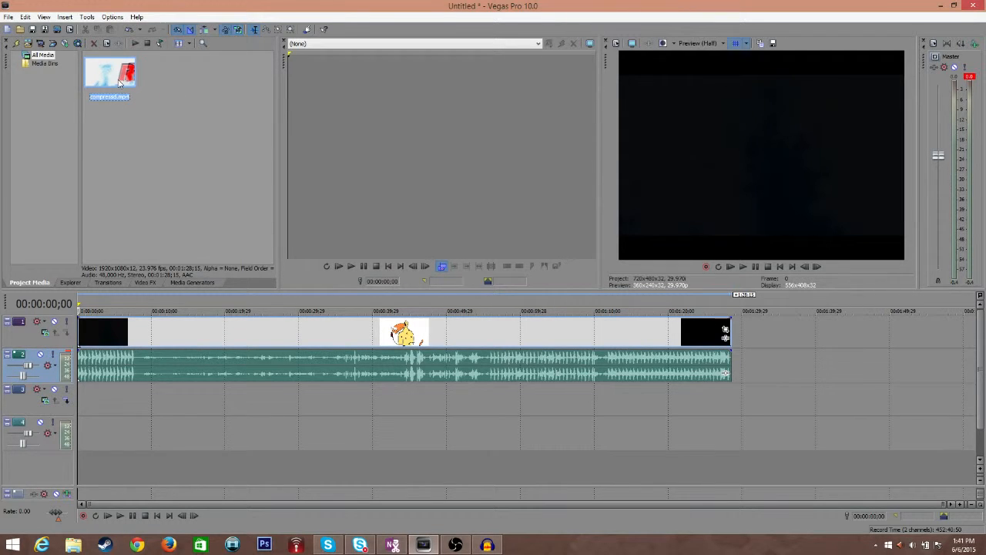
{"action": "left_click", "coordinate": [8, 17]}
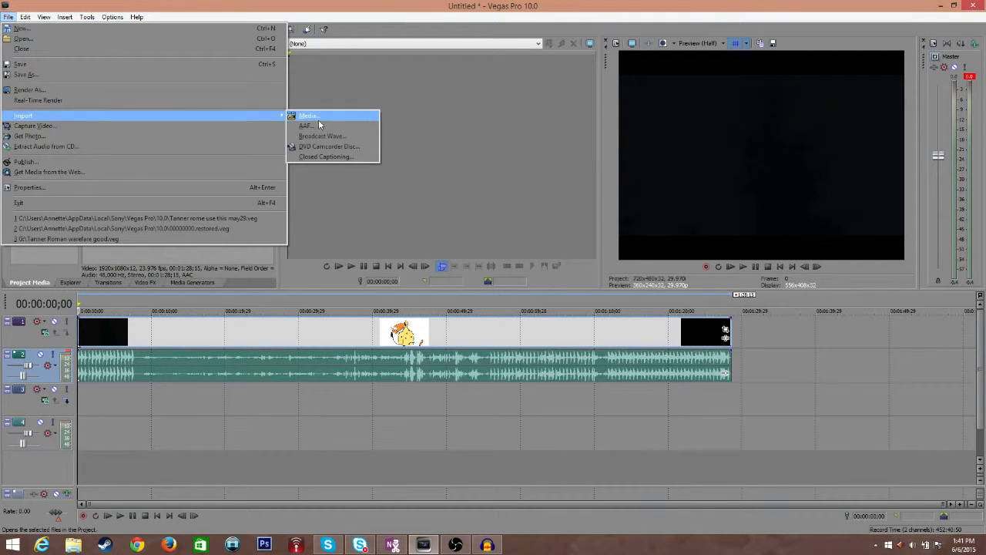
{"action": "left_click", "coordinate": [242, 252]}
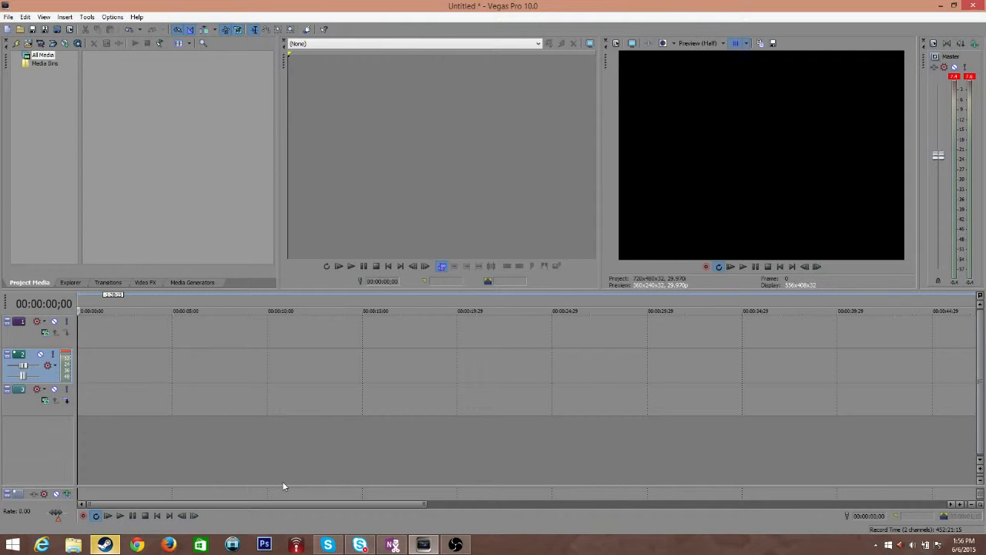
{"action": "left_click", "coordinate": [5, 15]}
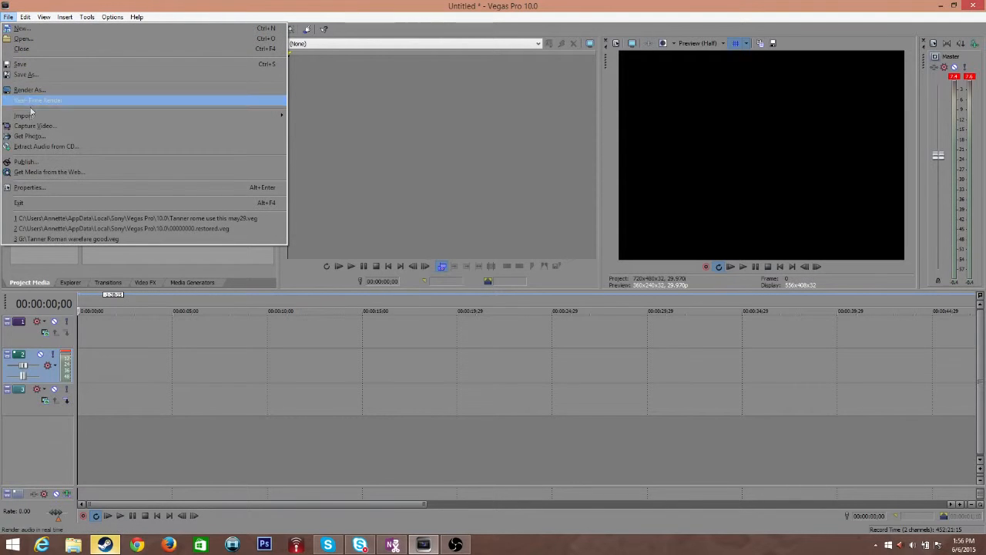
{"action": "mouse_move", "coordinate": [30, 117]}
{"action": "left_click", "coordinate": [651, 4]}
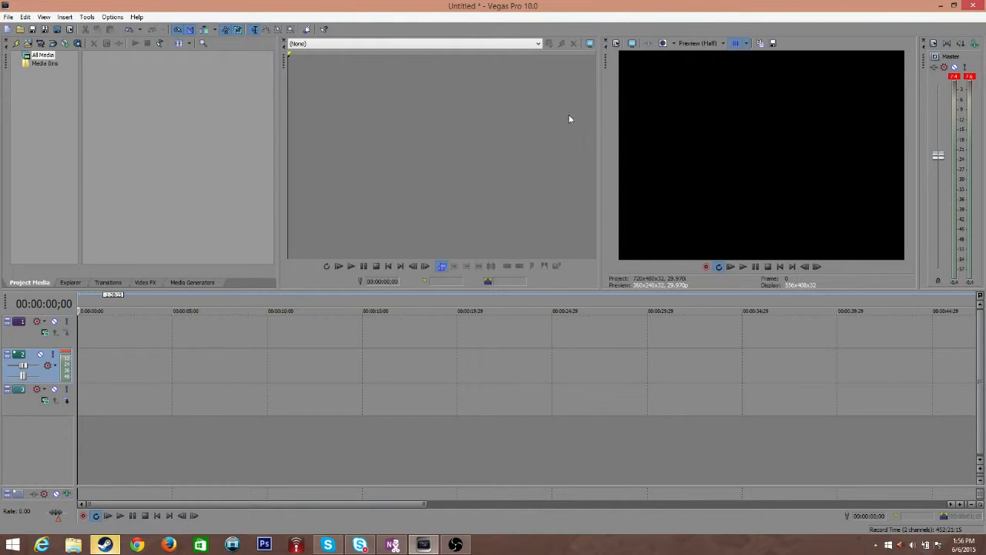
Snap the Vegas Pro window to half the desktop and open the R7F9 folder inside the MAcbeth folder
{"action": "left_click_drag", "start_coordinate": [723, 8], "coordinate": [985, 23]}
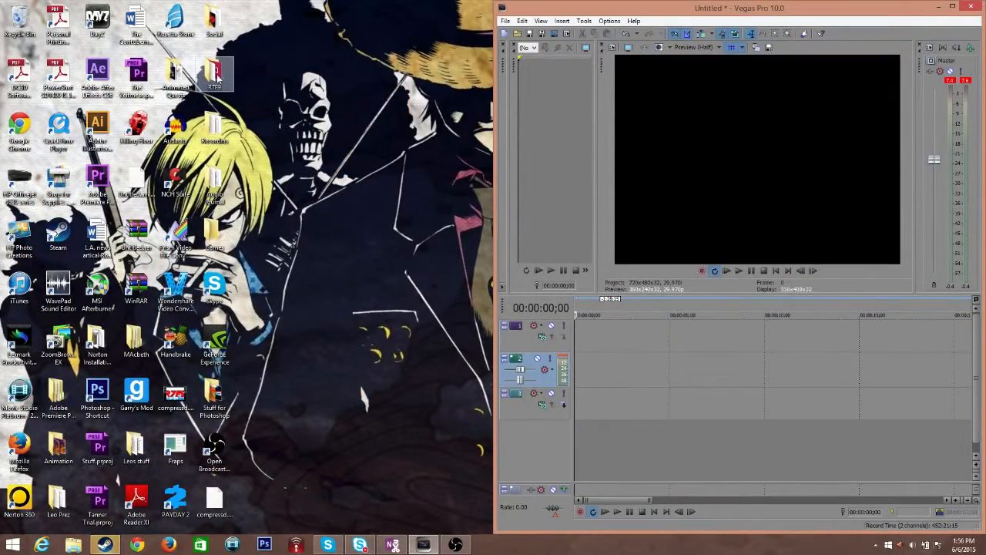
{"action": "left_click", "coordinate": [135, 339]}
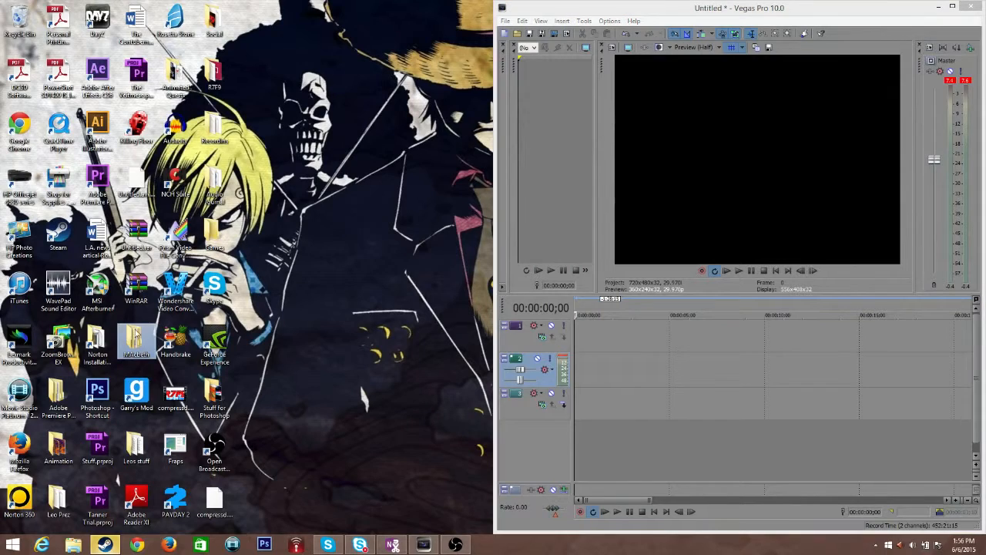
{"action": "double_click", "coordinate": [135, 339]}
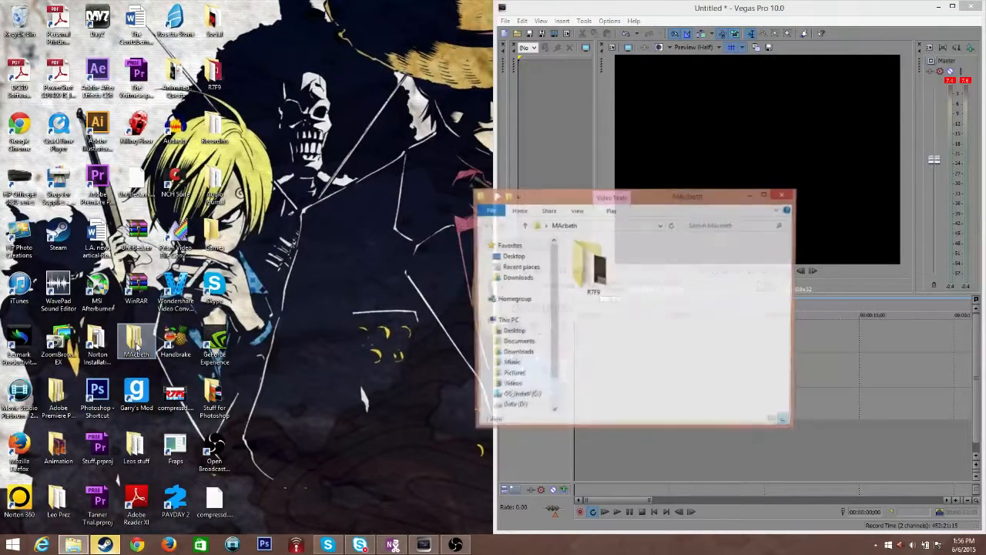
{"action": "double_click", "coordinate": [593, 268]}
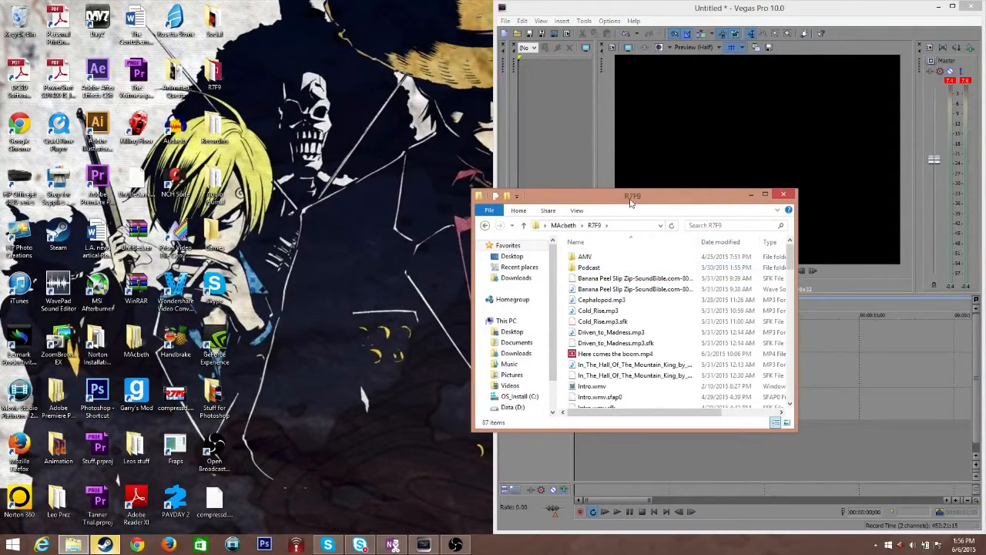
{"action": "left_click_drag", "start_coordinate": [630, 202], "coordinate": [246, 75]}
Maximize the Vegas Pro window and bring the R7F9 folder window in front, clear of the project media area
{"action": "left_click", "coordinate": [953, 7]}
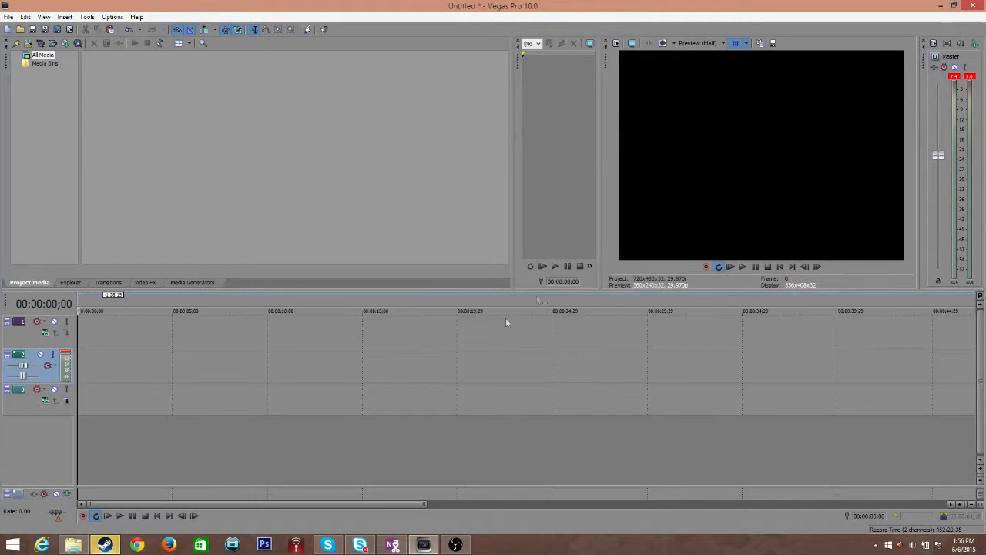
{"action": "left_click", "coordinate": [77, 546]}
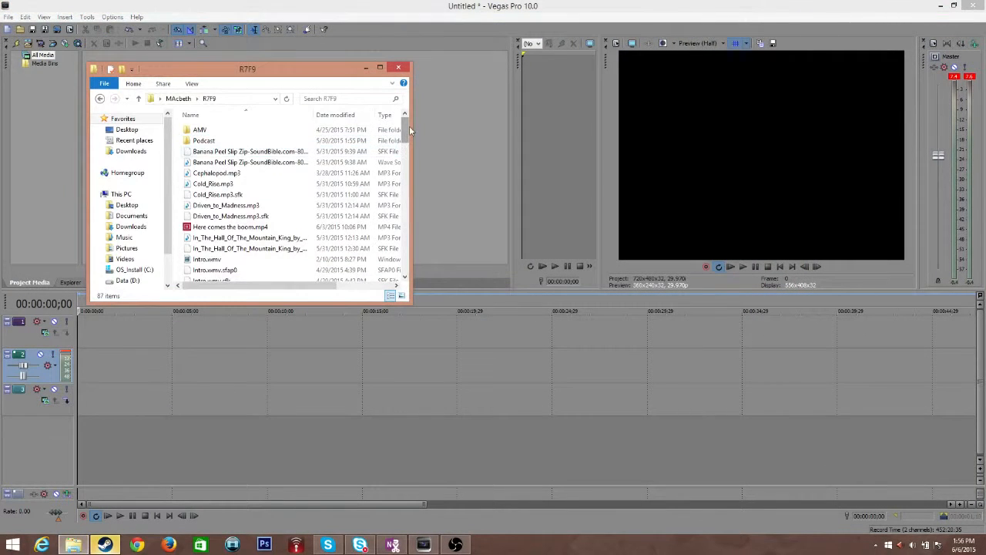
{"action": "scroll", "coordinate": [341, 134], "scroll_direction": "down", "scroll_amount": 12}
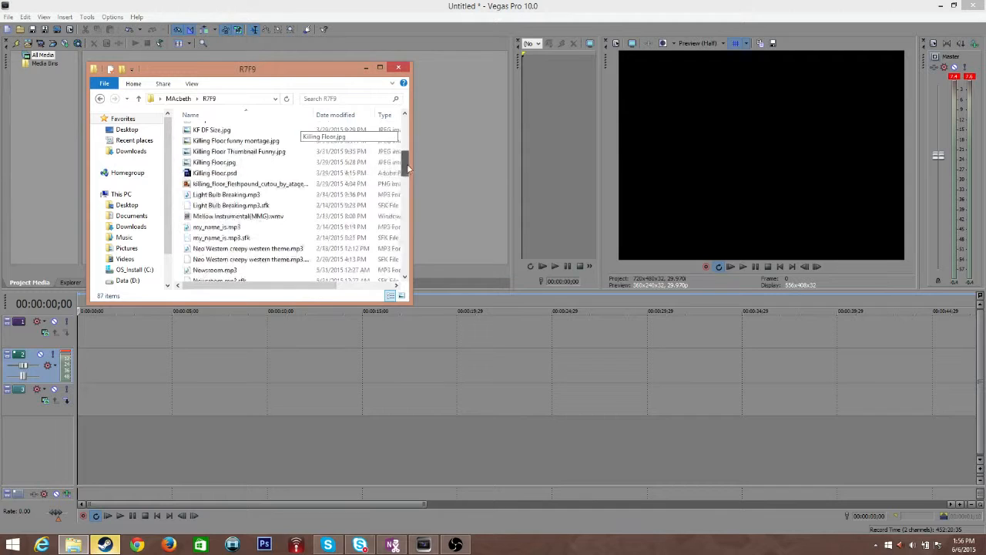
{"action": "left_click_drag", "start_coordinate": [324, 76], "coordinate": [657, 115]}
Add the image Youtube Template R7F9v2.jpg from the R7F9 folder to the project media
{"action": "scroll", "coordinate": [612, 247], "scroll_direction": "down", "scroll_amount": 2}
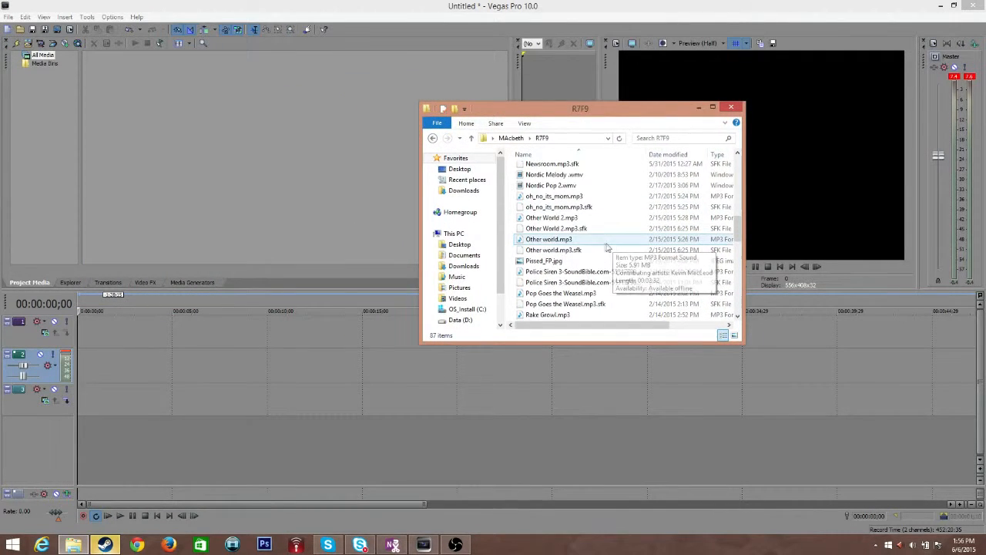
{"action": "scroll", "coordinate": [594, 254], "scroll_direction": "down", "scroll_amount": 8}
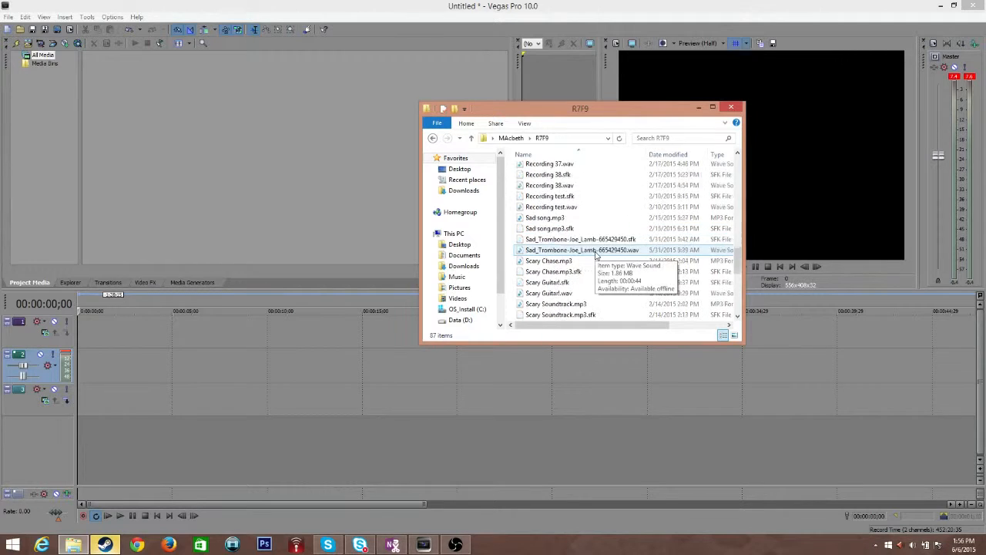
{"action": "scroll", "coordinate": [590, 254], "scroll_direction": "down", "scroll_amount": 2}
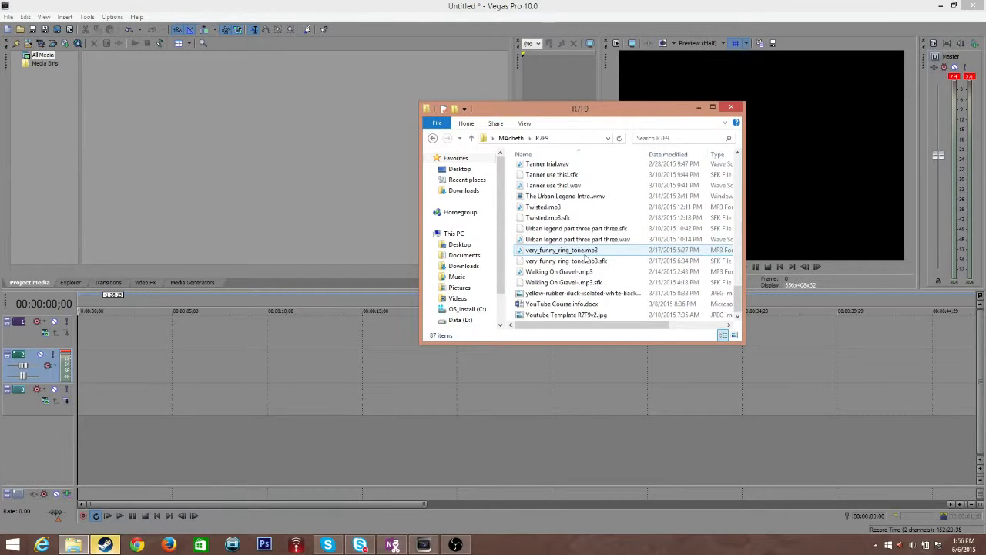
{"action": "scroll", "coordinate": [596, 262], "scroll_direction": "up", "scroll_amount": 8}
{"action": "scroll", "coordinate": [596, 262], "scroll_direction": "down", "scroll_amount": 10}
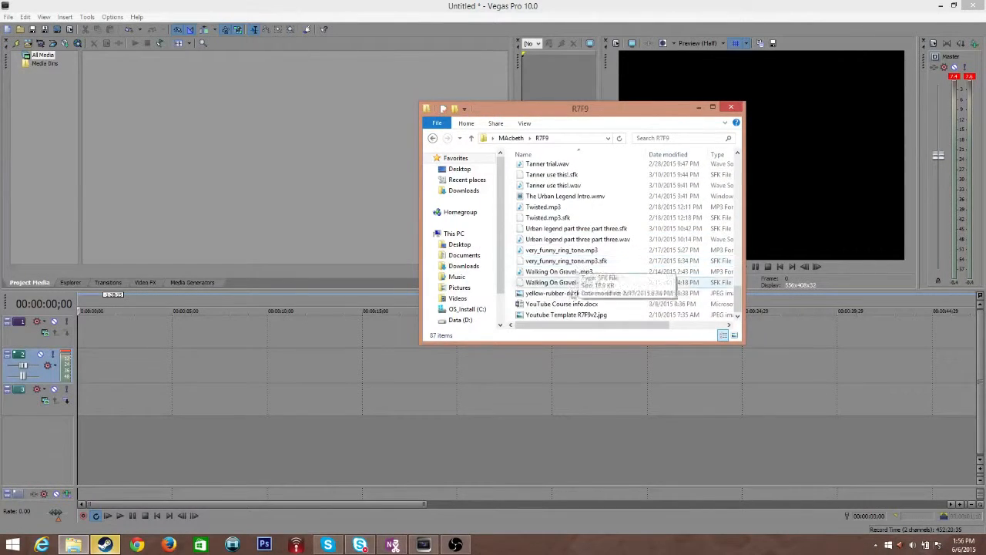
{"action": "left_click", "coordinate": [543, 317]}
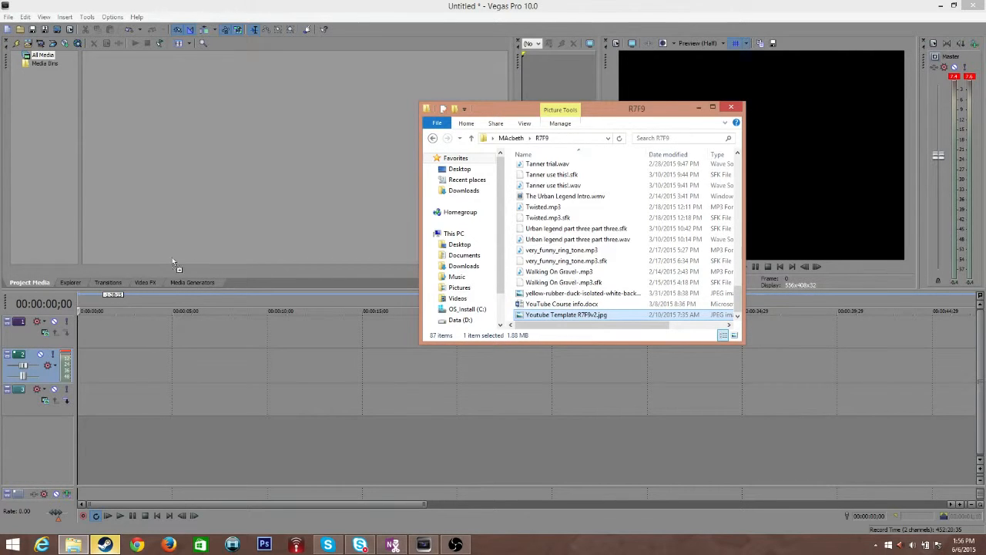
{"action": "left_click_drag", "start_coordinate": [153, 194], "coordinate": [154, 195]}
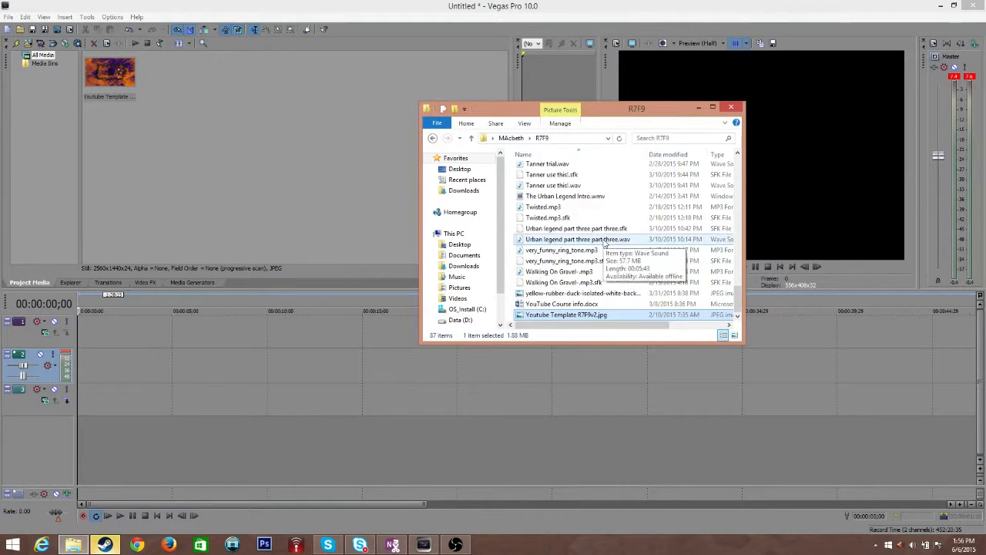
Add the sound Rake Growl.mp3 from the R7F9 folder to the project media and close the folder window
{"action": "left_click", "coordinate": [586, 239]}
{"action": "scroll", "coordinate": [588, 229], "scroll_direction": "up", "scroll_amount": 12}
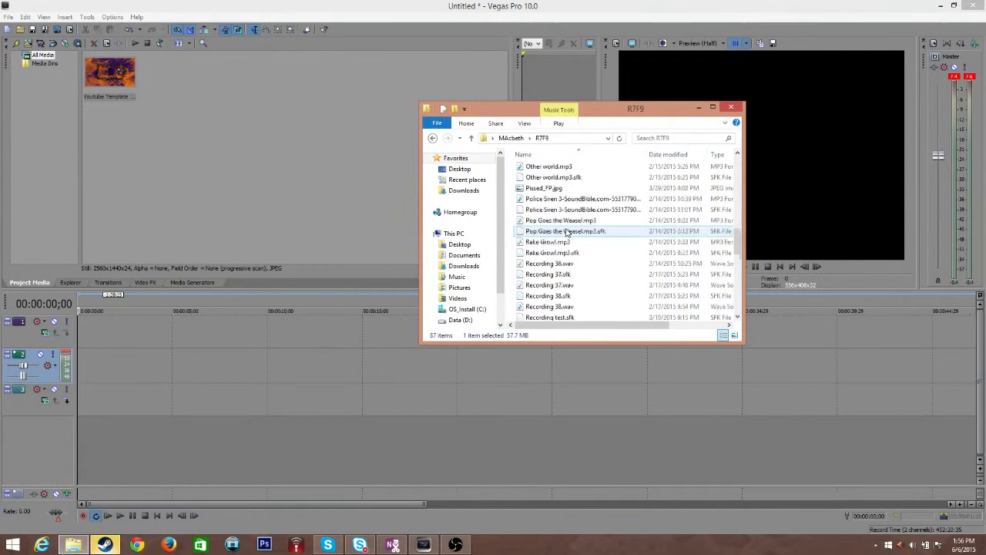
{"action": "left_click_drag", "start_coordinate": [551, 275], "coordinate": [162, 177]}
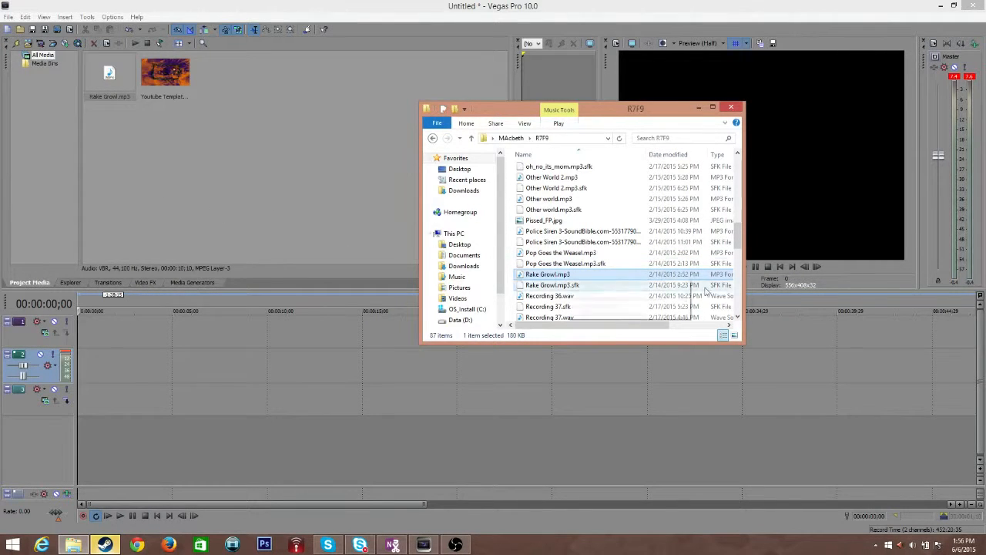
{"action": "scroll", "coordinate": [630, 277], "scroll_direction": "up", "scroll_amount": 12}
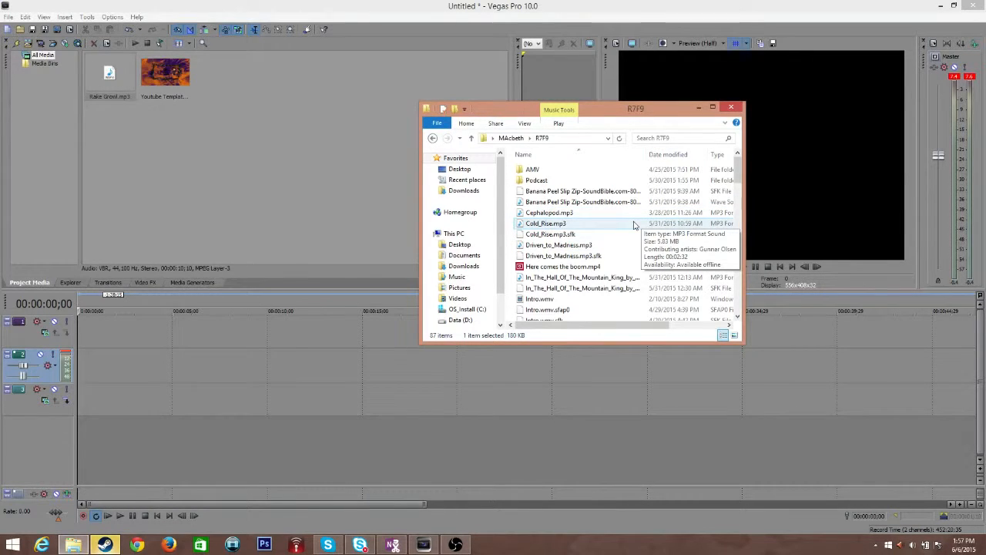
{"action": "left_click", "coordinate": [733, 109]}
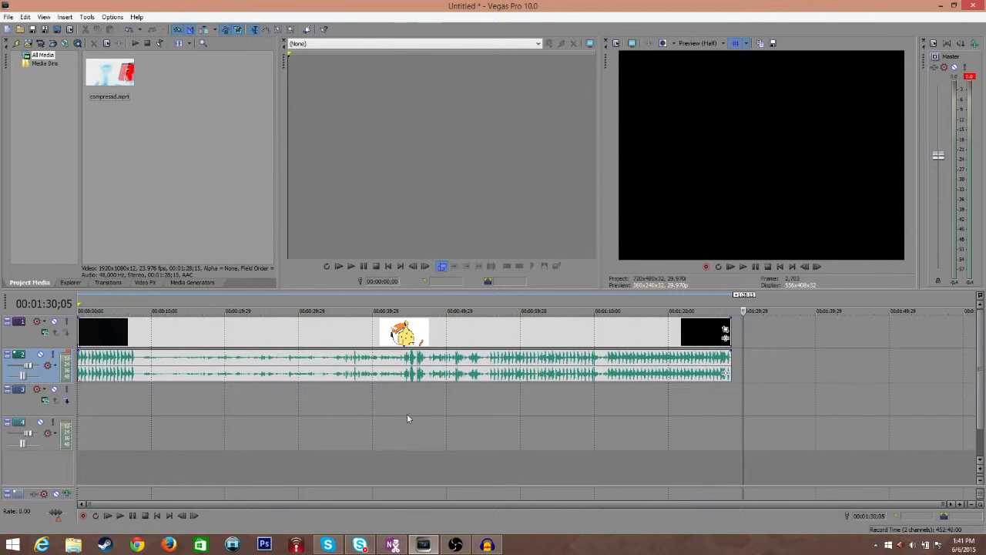
Play the compressd.mp4 clip from the start for a few seconds, pause it and return the playhead to the start
{"action": "left_click", "coordinate": [502, 399]}
{"action": "left_click", "coordinate": [780, 267]}
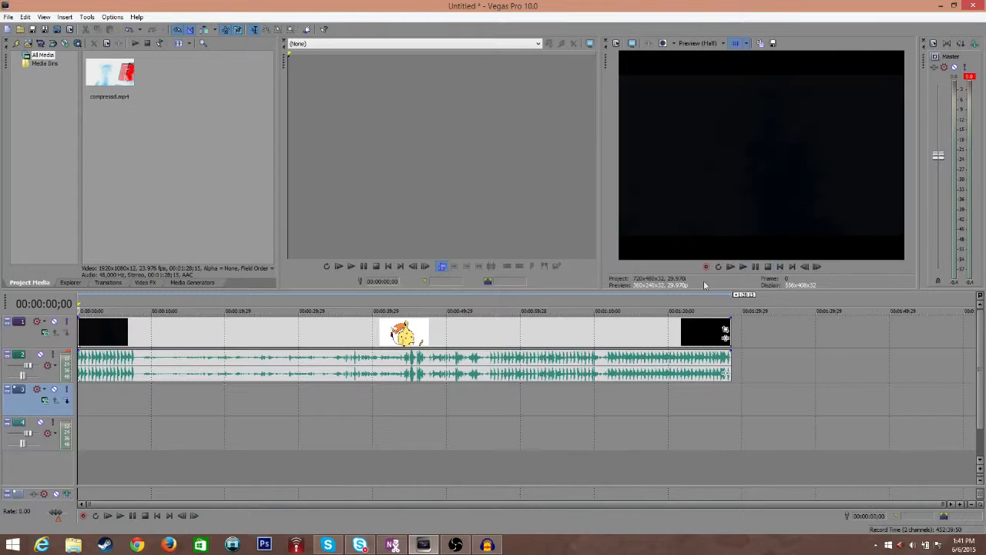
{"action": "left_click", "coordinate": [98, 330]}
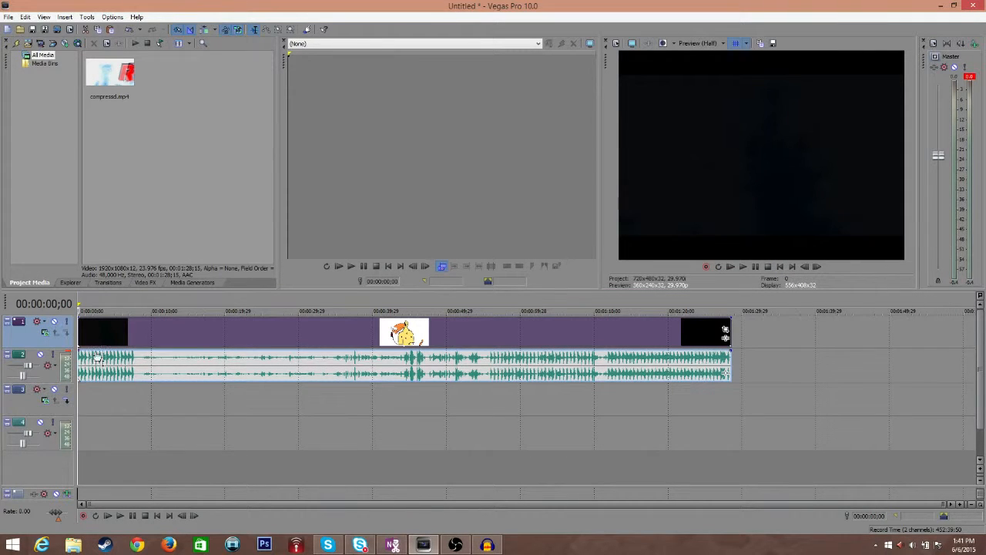
{"action": "left_click", "coordinate": [745, 267]}
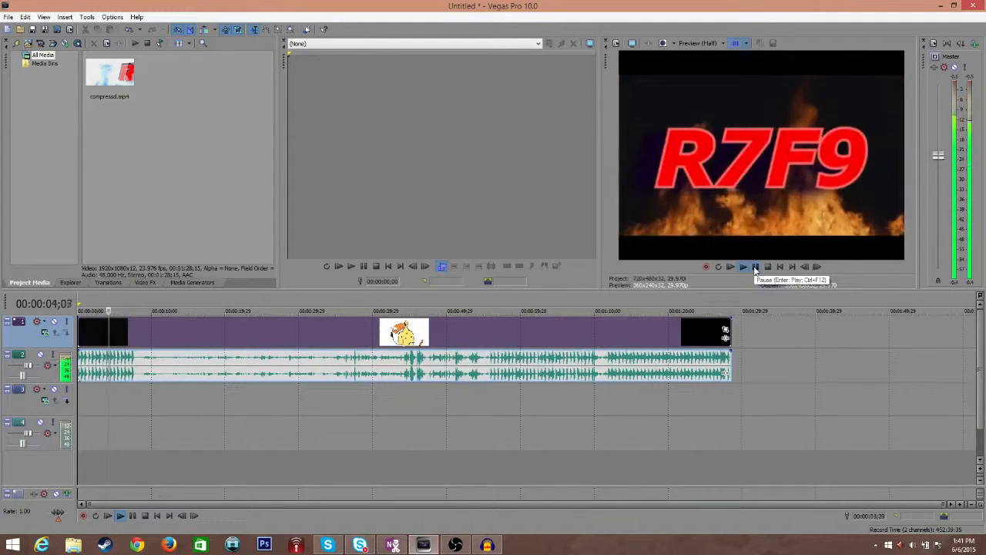
{"action": "left_click", "coordinate": [755, 268]}
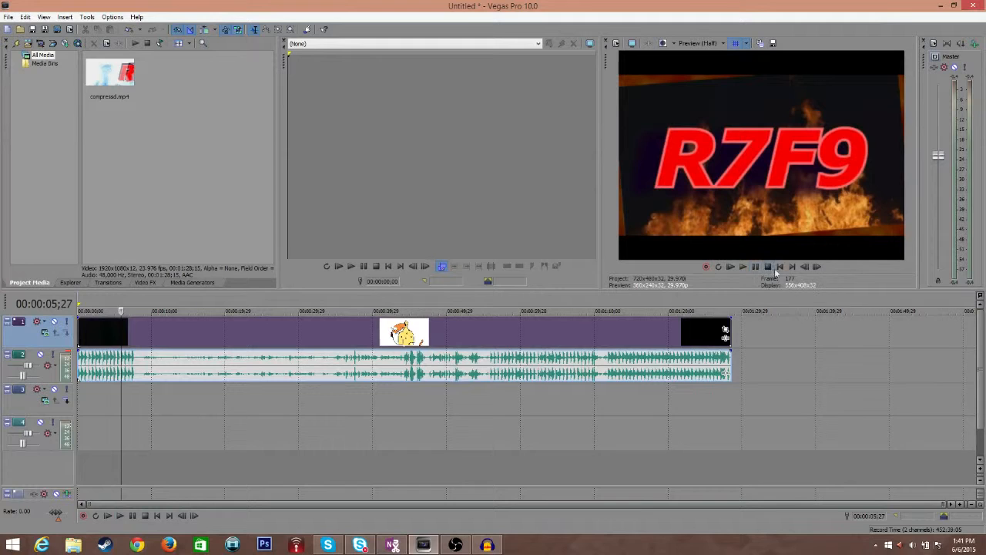
{"action": "left_click", "coordinate": [113, 369]}
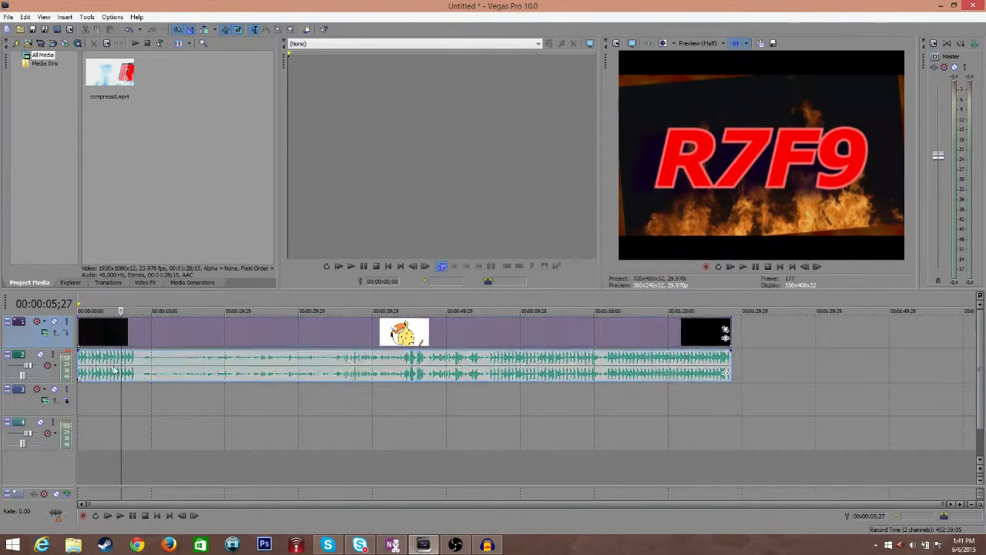
{"action": "left_click", "coordinate": [782, 267]}
Try sliding the compressd.mp4 video event along track 1 and put it back at the start of the timeline
{"action": "left_click_drag", "start_coordinate": [356, 333], "coordinate": [330, 323]}
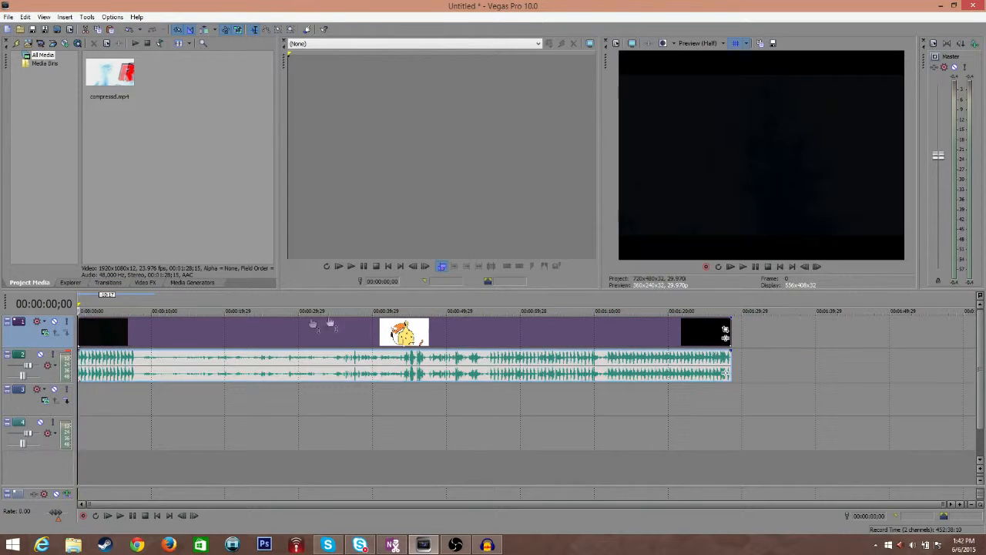
{"action": "left_click_drag", "start_coordinate": [239, 333], "coordinate": [78, 331]}
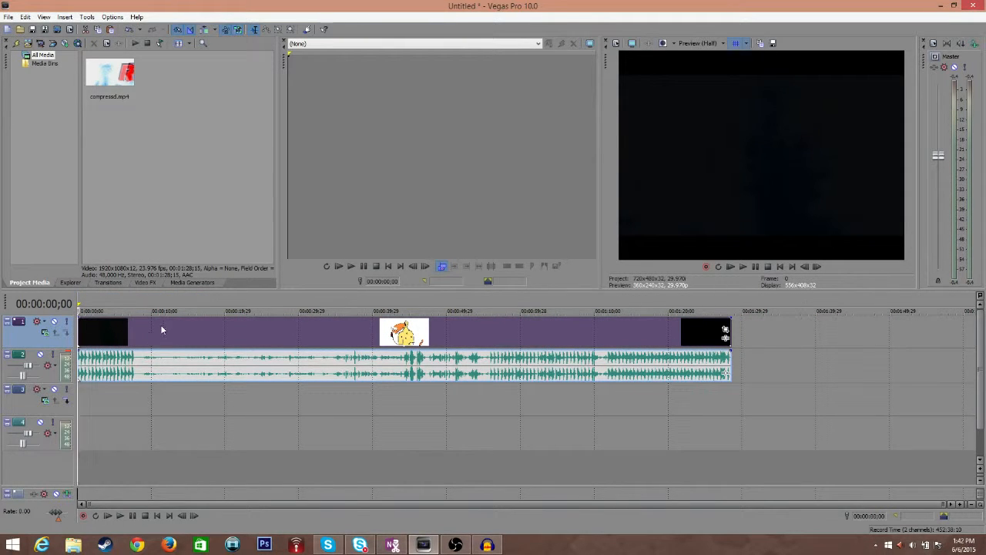
{"action": "left_click_drag", "start_coordinate": [159, 334], "coordinate": [112, 333]}
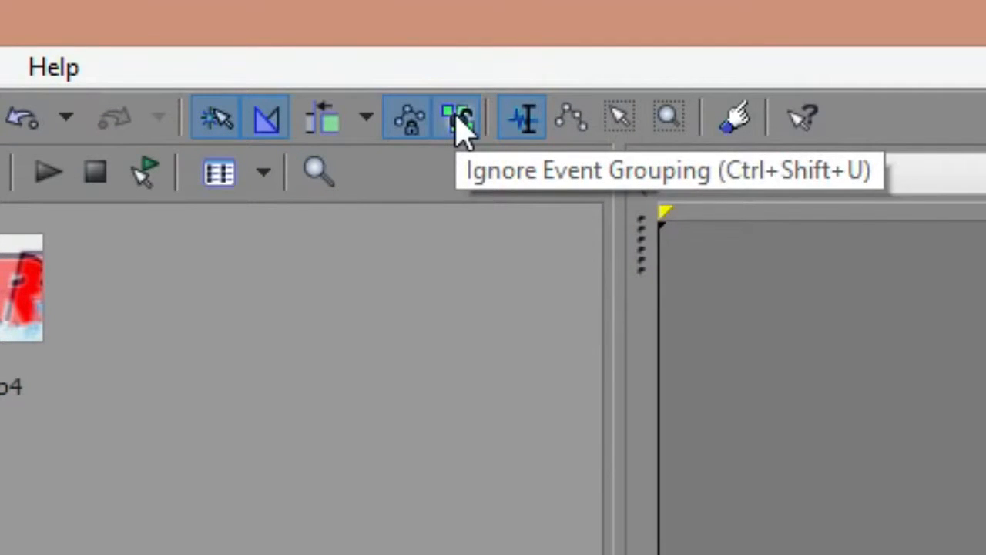
Toggle Ignore Event Grouping and try sliding the video and audio events separately, leaving both at the start of the timeline
{"action": "left_click", "coordinate": [460, 121]}
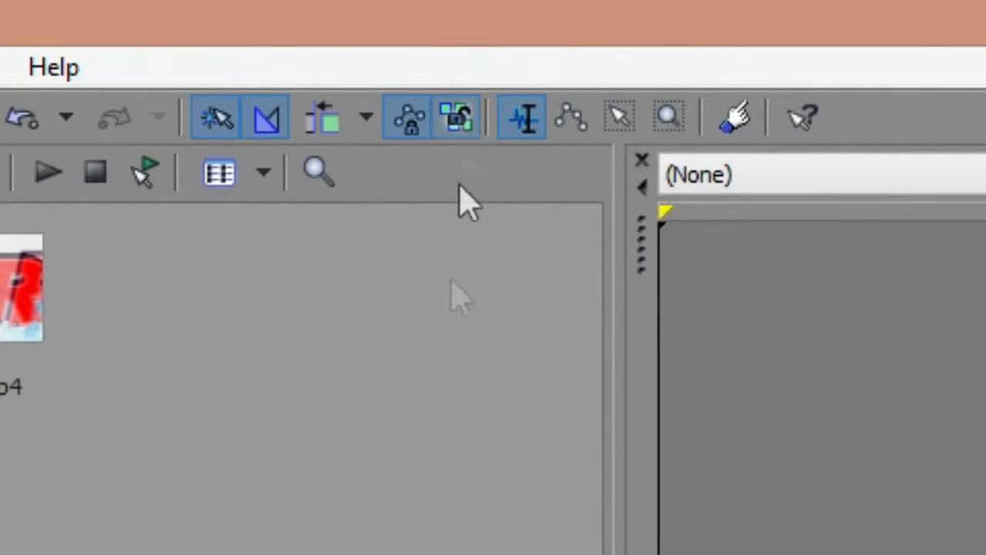
{"action": "left_click_drag", "start_coordinate": [153, 337], "coordinate": [133, 336]}
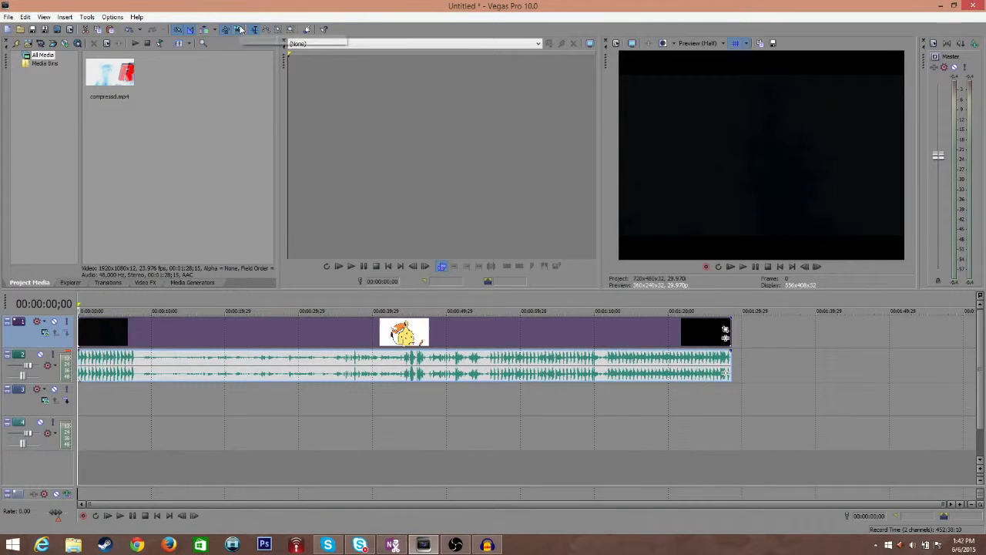
{"action": "mouse_move", "coordinate": [168, 331]}
{"action": "left_mouse_down"}
{"action": "mouse_move", "coordinate": [265, 332]}
{"action": "mouse_move", "coordinate": [176, 333]}
{"action": "left_mouse_up"}
{"action": "left_click_drag", "start_coordinate": [184, 367], "coordinate": [145, 374]}
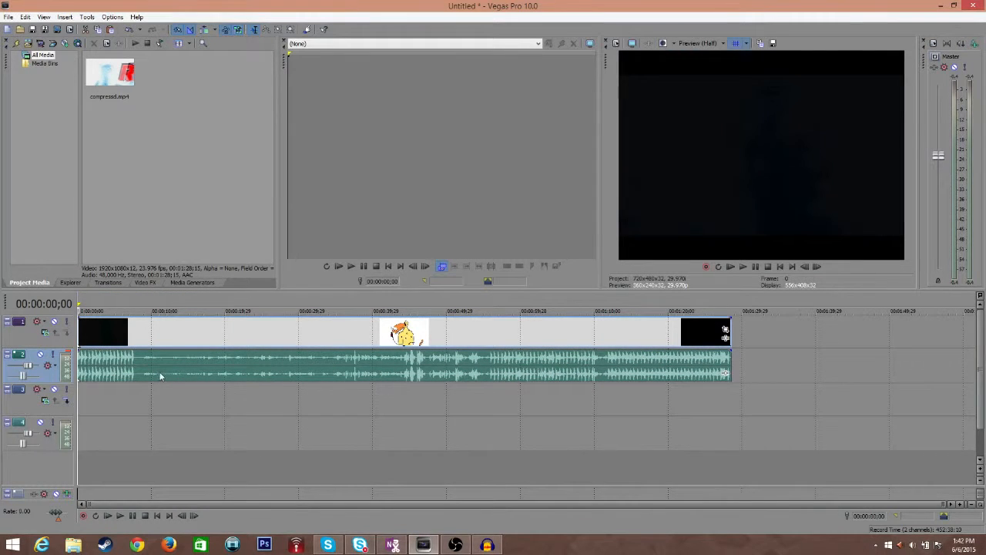
{"action": "left_click", "coordinate": [164, 333]}
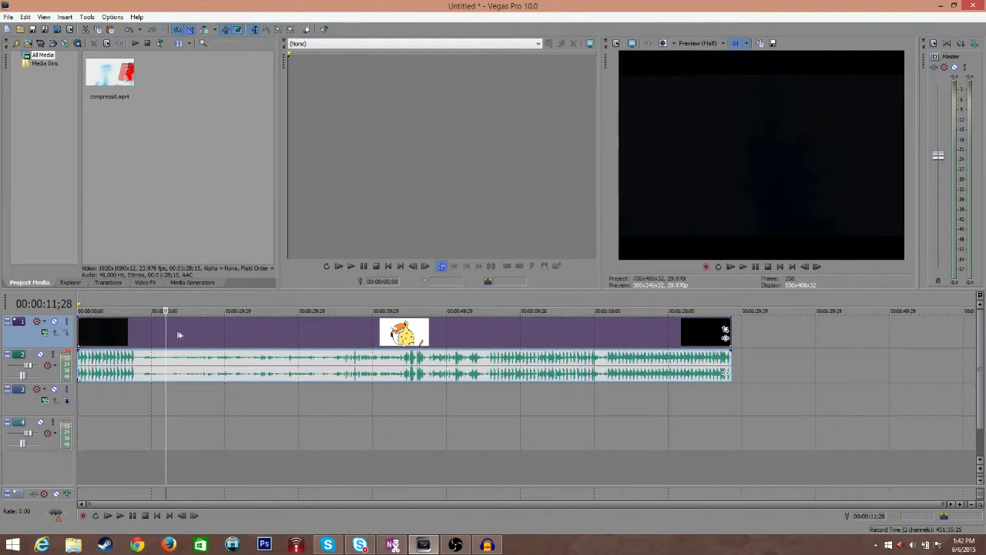
Try moving the audio event from track 2 to video track 3 and audio track 4, and undo the move
{"action": "left_click", "coordinate": [23, 406]}
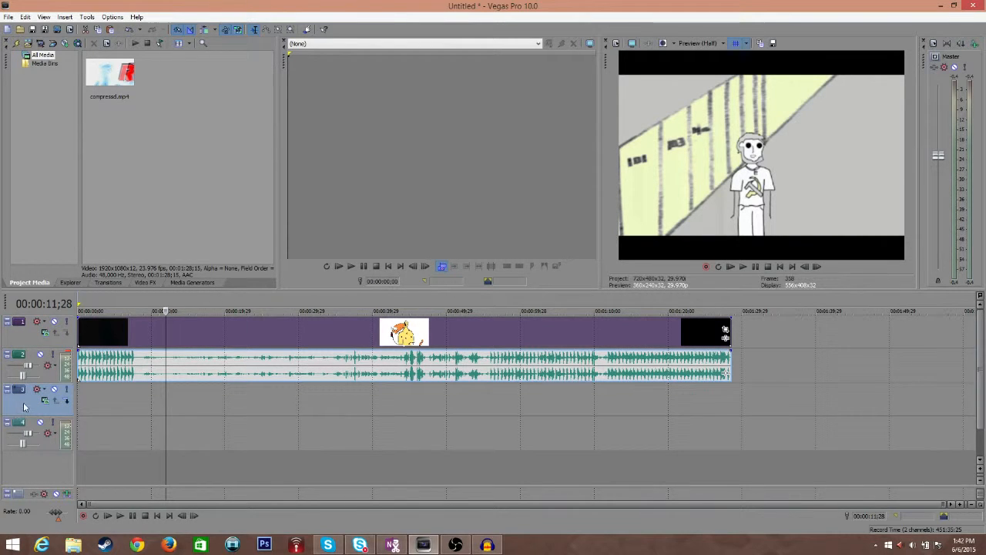
{"action": "left_click_drag", "start_coordinate": [148, 355], "coordinate": [116, 398]}
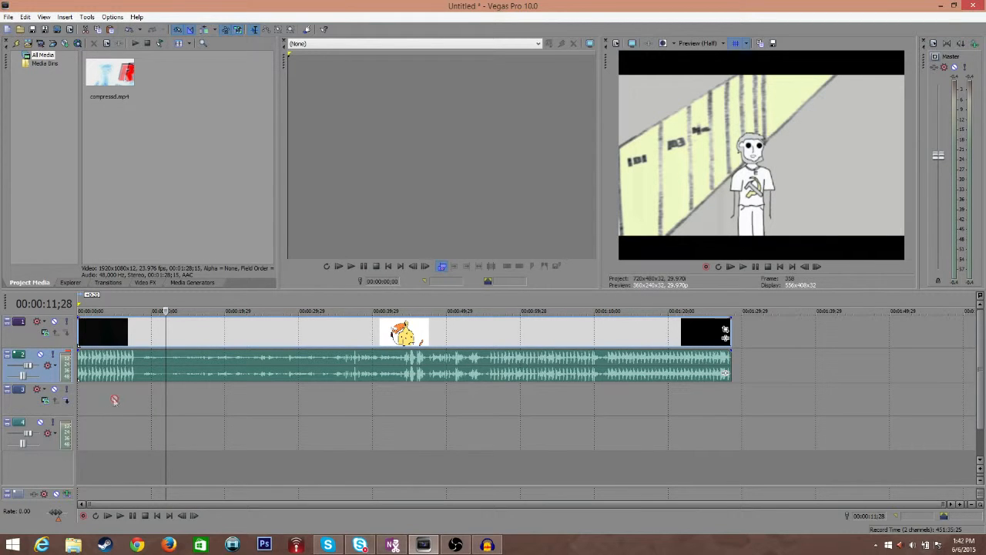
{"action": "left_click", "coordinate": [51, 443]}
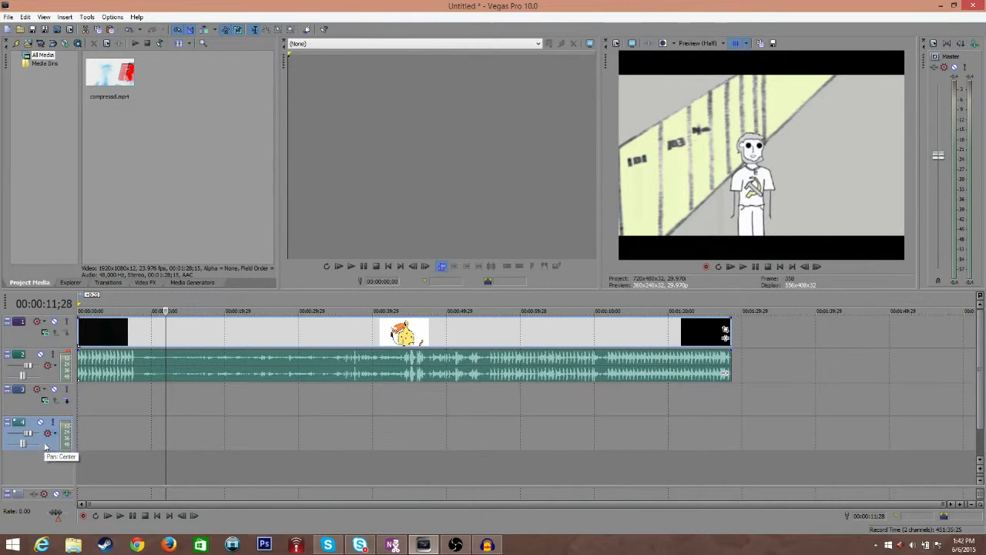
{"action": "left_click_drag", "start_coordinate": [113, 405], "coordinate": [108, 440]}
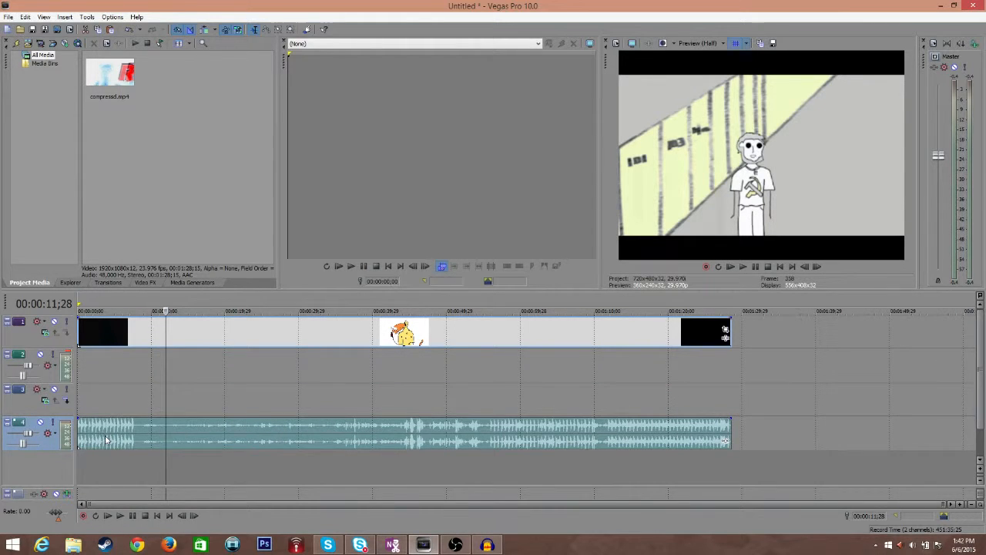
{"action": "key", "text": "ctrl+z"}
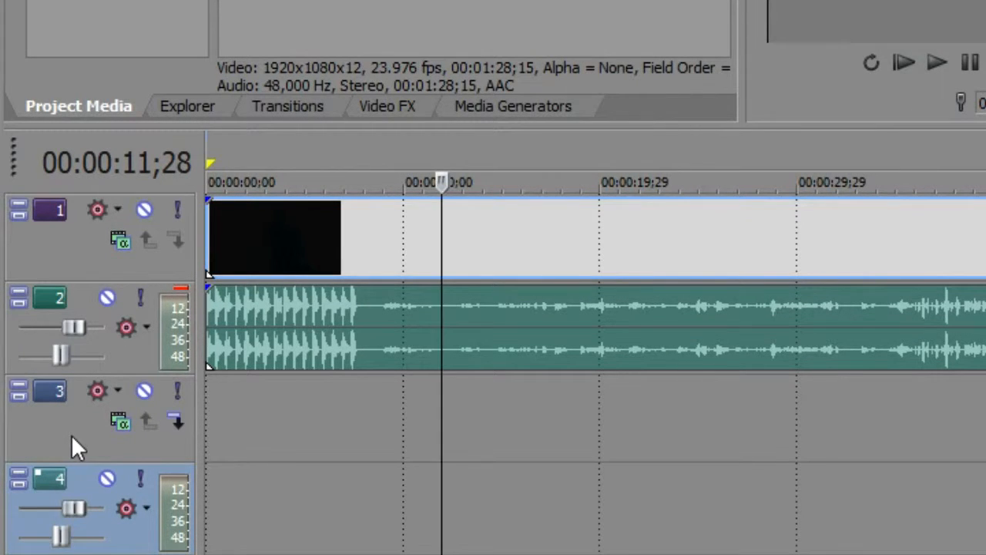
Delete the empty video track 3 and empty audio track 4, and insert a new video track
{"action": "left_click", "coordinate": [71, 447]}
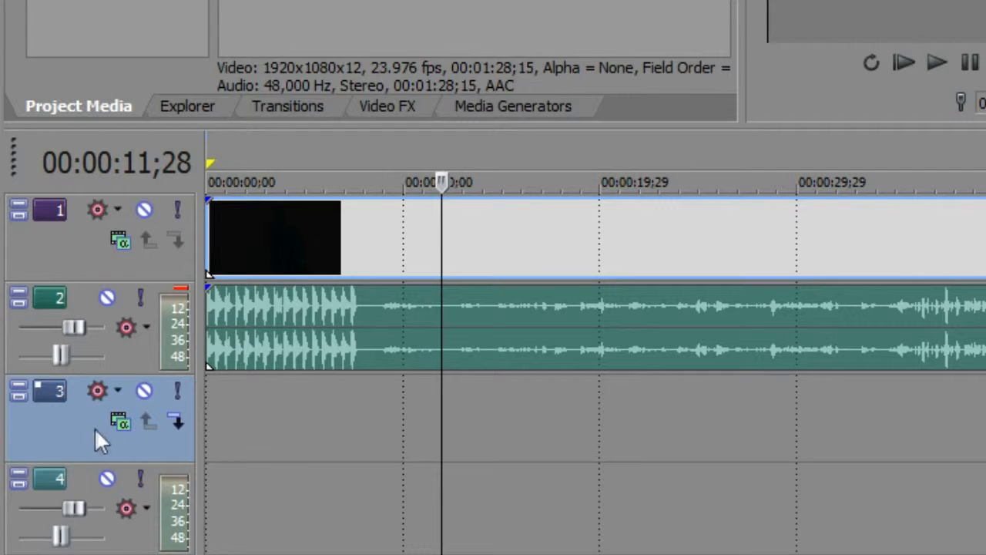
{"action": "key", "text": "Delete"}
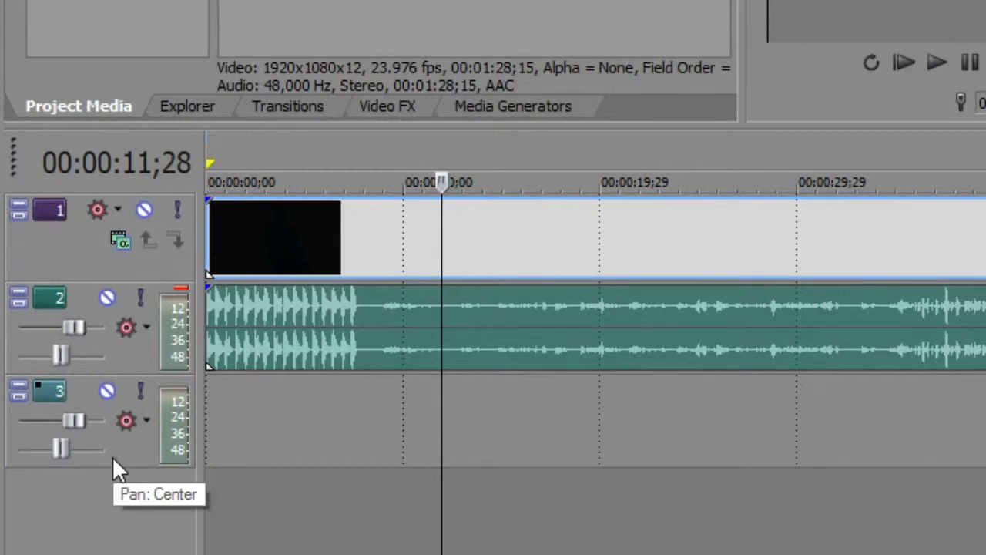
{"action": "left_click", "coordinate": [124, 447]}
{"action": "key", "text": "Delete"}
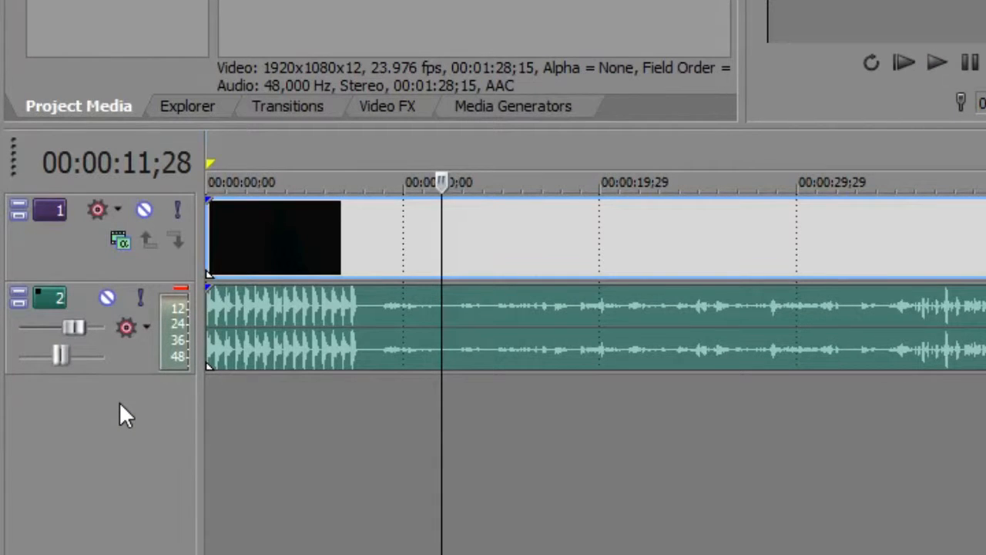
{"action": "right_click", "coordinate": [118, 401]}
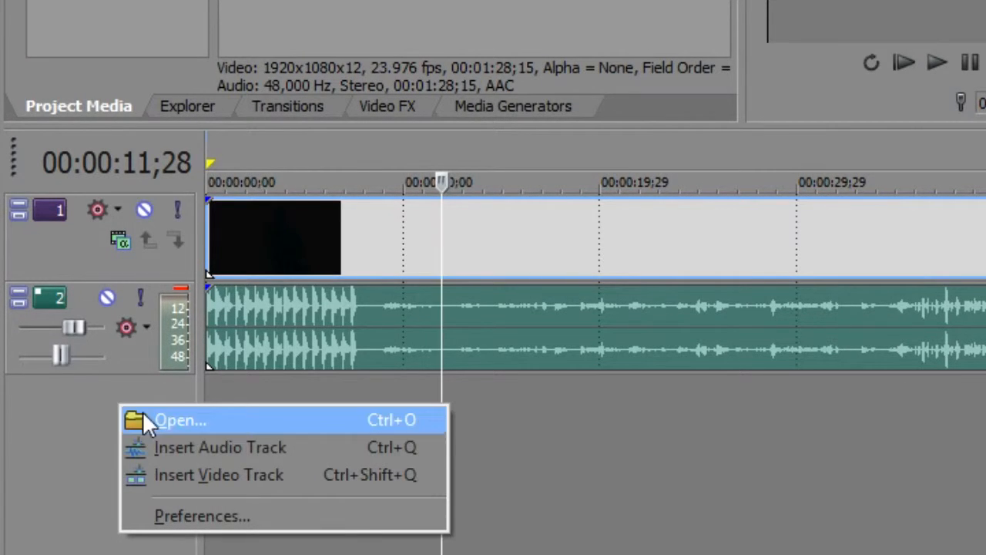
{"action": "left_click", "coordinate": [191, 475]}
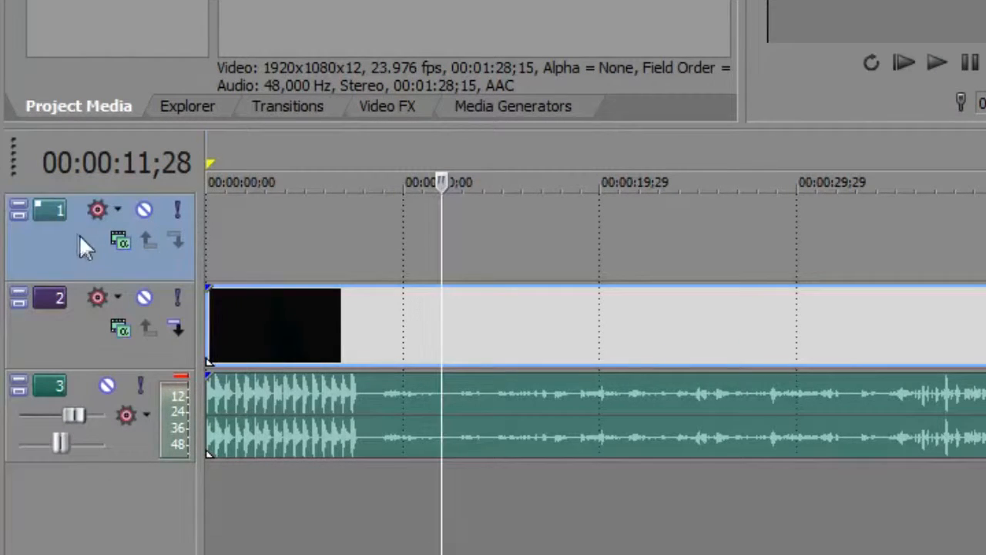
Move the empty video track below the audio track, then try moving the audio track to the bottom and undo that move
{"action": "left_click_drag", "start_coordinate": [93, 242], "coordinate": [86, 377]}
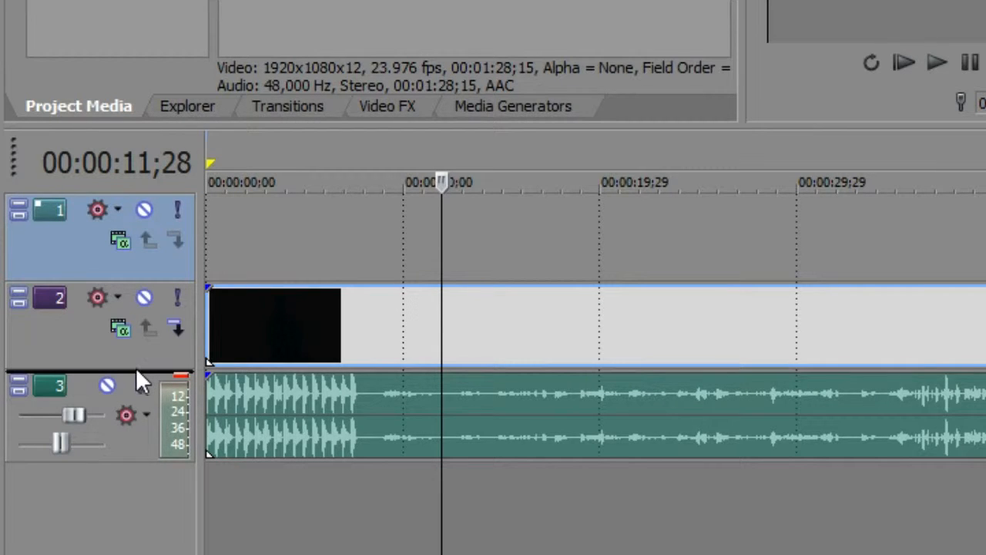
{"action": "left_click_drag", "start_coordinate": [137, 370], "coordinate": [113, 374]}
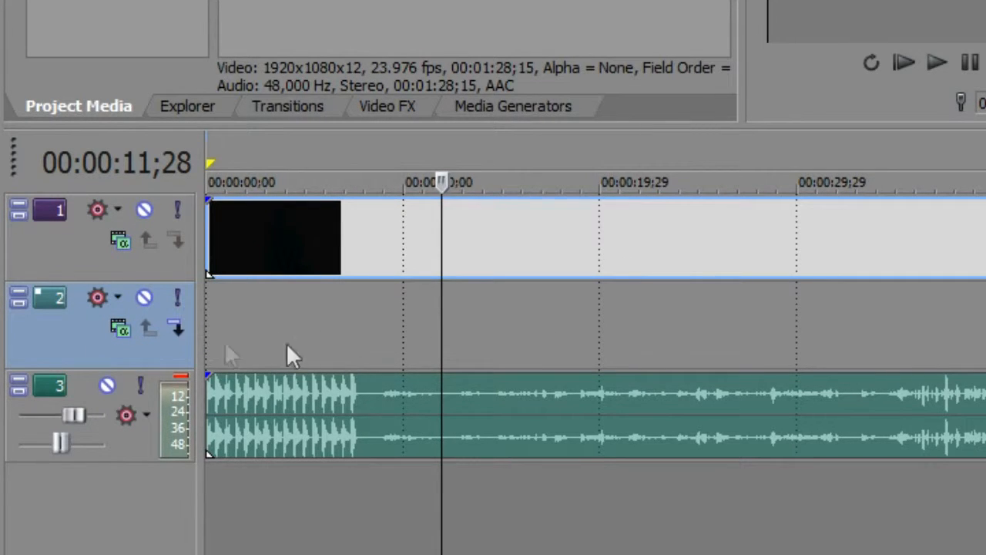
{"action": "left_click_drag", "start_coordinate": [78, 333], "coordinate": [179, 465]}
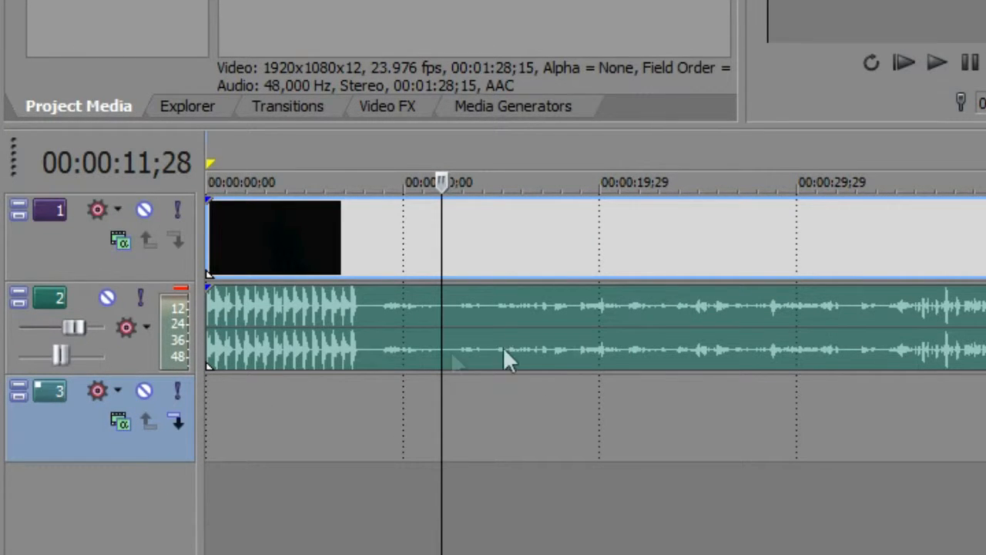
{"action": "left_click_drag", "start_coordinate": [72, 300], "coordinate": [88, 464]}
{"action": "key", "text": "ctrl+z"}
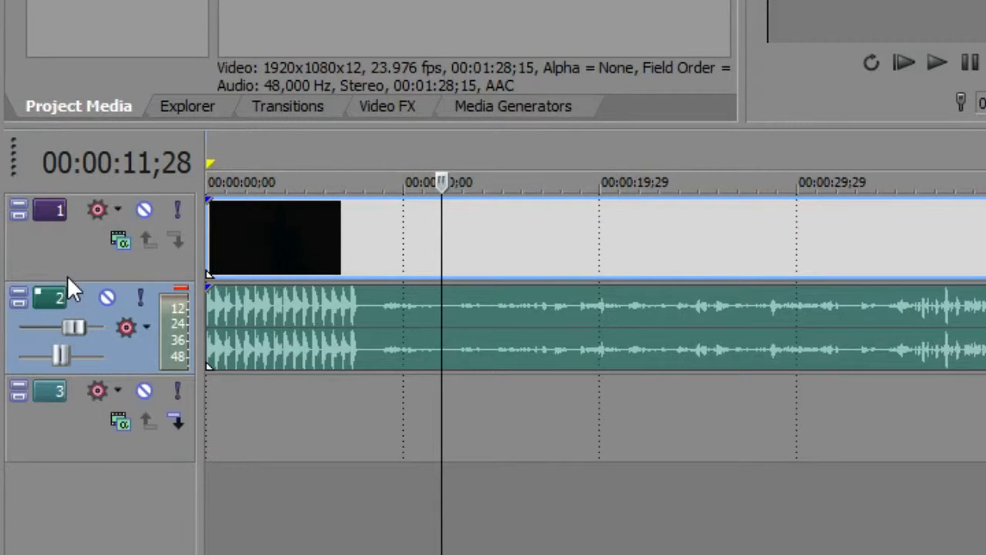
Try trimming about 7;19 off the start of the video event on track 1, and extend it back to the timeline start
{"action": "key", "text": "ctrl+Home"}
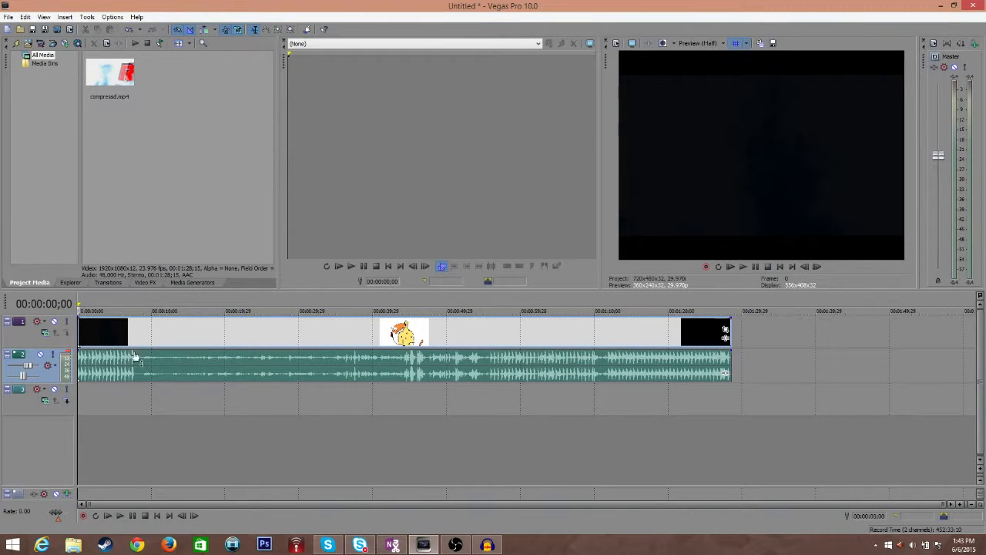
{"action": "scroll", "coordinate": [127, 354], "scroll_direction": "up", "scroll_amount": 2}
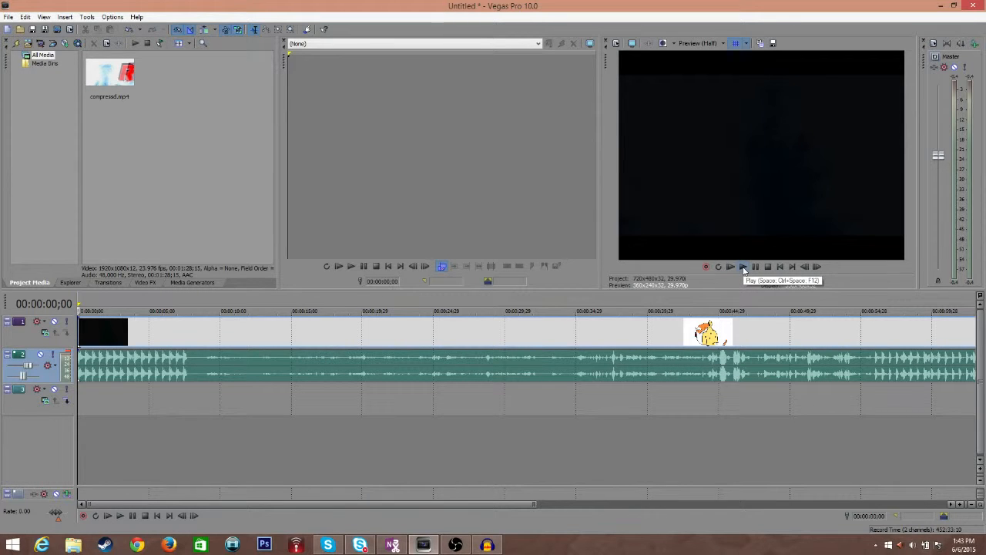
{"action": "left_click", "coordinate": [78, 330]}
{"action": "left_click_drag", "start_coordinate": [78, 330], "coordinate": [185, 335]}
{"action": "scroll", "coordinate": [307, 353], "scroll_direction": "down", "scroll_amount": 2}
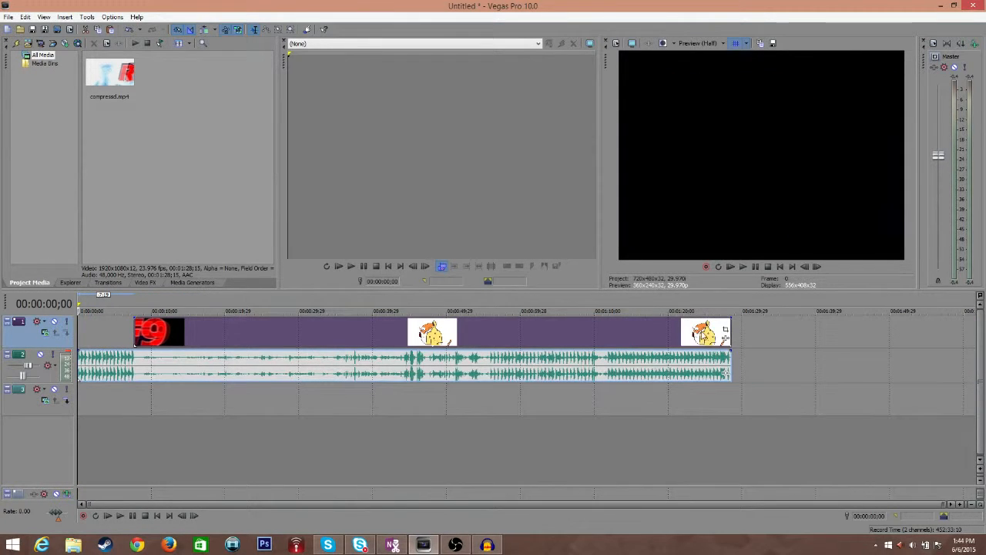
{"action": "left_click_drag", "start_coordinate": [136, 327], "coordinate": [63, 339]}
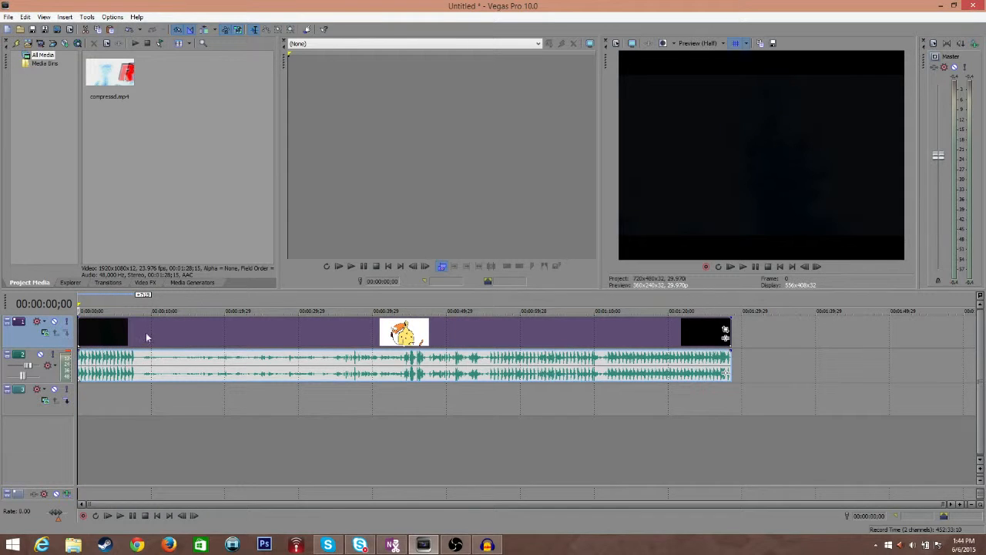
Play the intro from the start, pause it, and split the video and audio events at 00:00:07;20
{"action": "scroll", "coordinate": [146, 337], "scroll_direction": "up", "scroll_amount": 4}
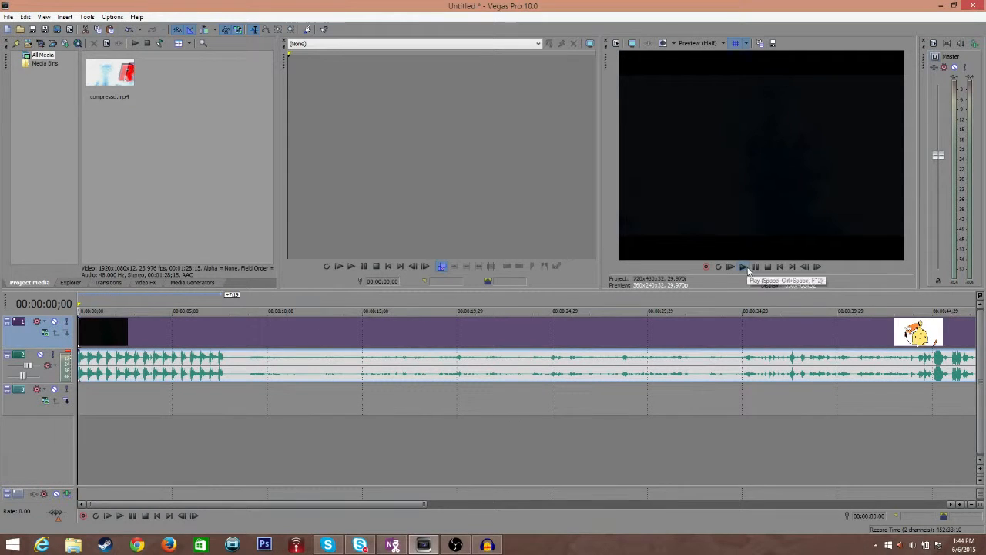
{"action": "left_click", "coordinate": [744, 267]}
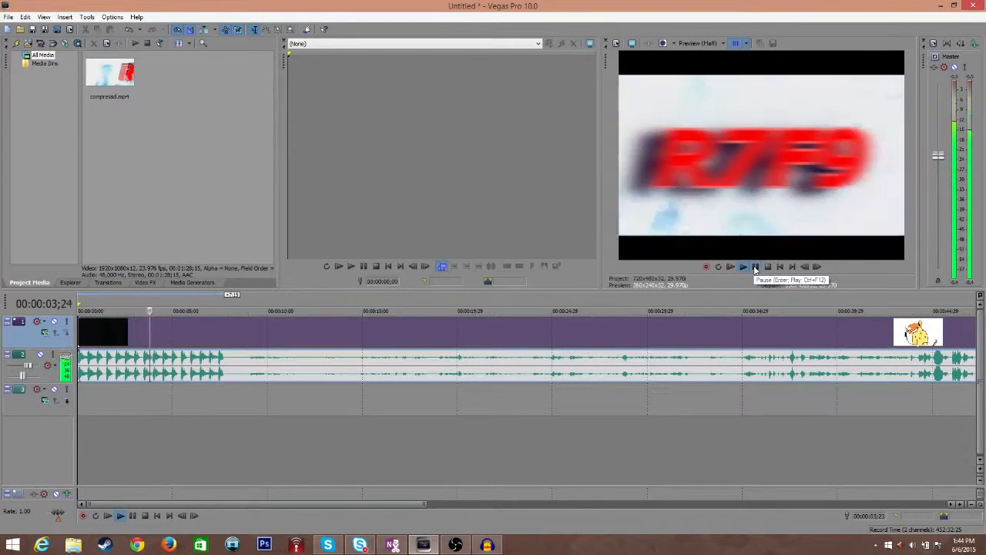
{"action": "left_click", "coordinate": [755, 266]}
{"action": "left_click", "coordinate": [222, 345]}
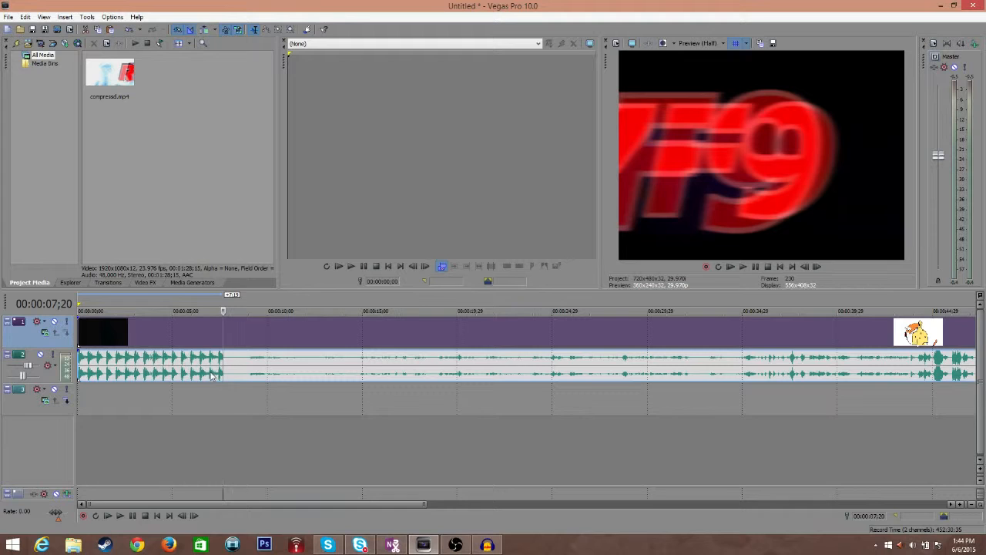
{"action": "scroll", "coordinate": [219, 366], "scroll_direction": "up", "scroll_amount": 3}
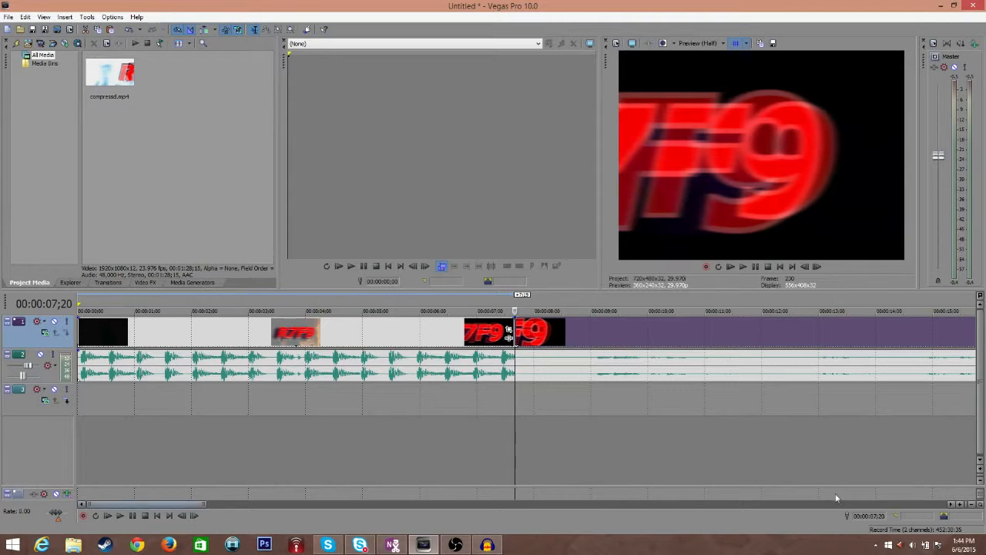
{"action": "left_click", "coordinate": [524, 367]}
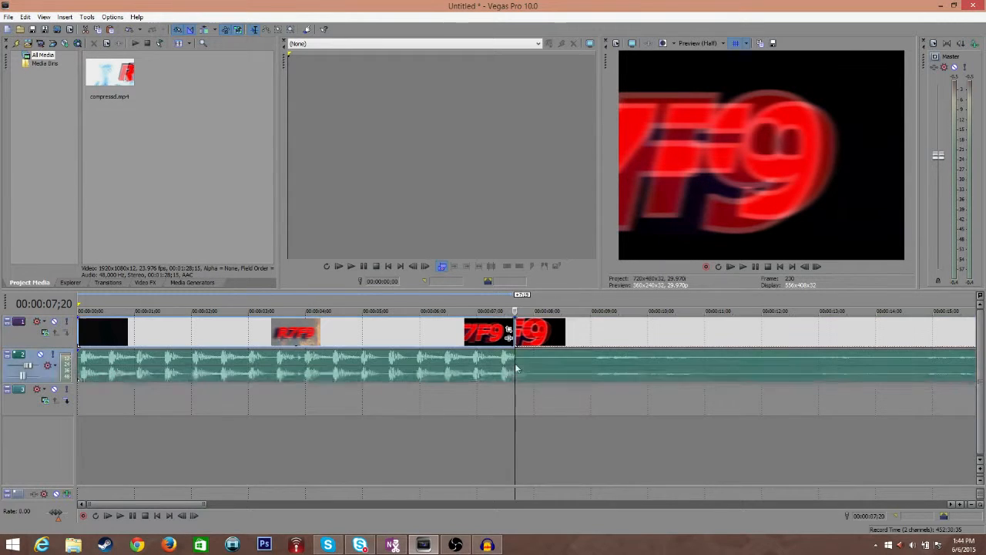
{"action": "left_click", "coordinate": [657, 335]}
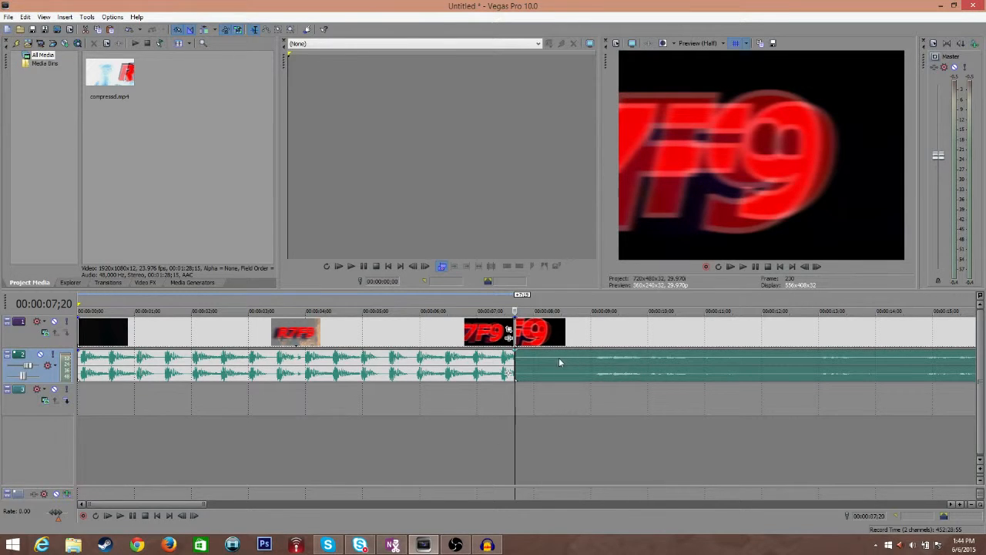
Split the first video piece and its audio piece at 00:00:03;14
{"action": "scroll", "coordinate": [560, 361], "scroll_direction": "down", "scroll_amount": 4}
{"action": "scroll", "coordinate": [231, 377], "scroll_direction": "up", "scroll_amount": 2}
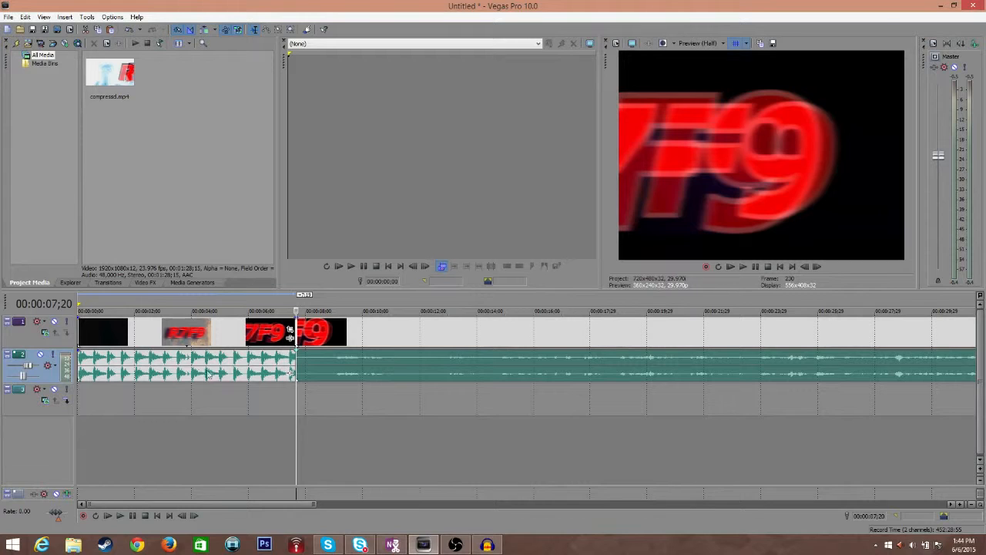
{"action": "left_click", "coordinate": [178, 333]}
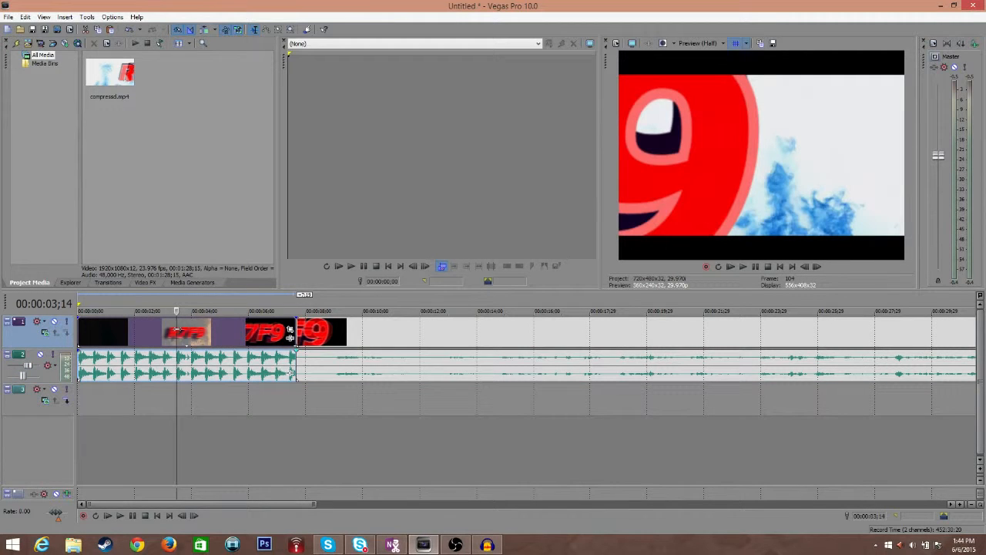
{"action": "left_click", "coordinate": [174, 373]}
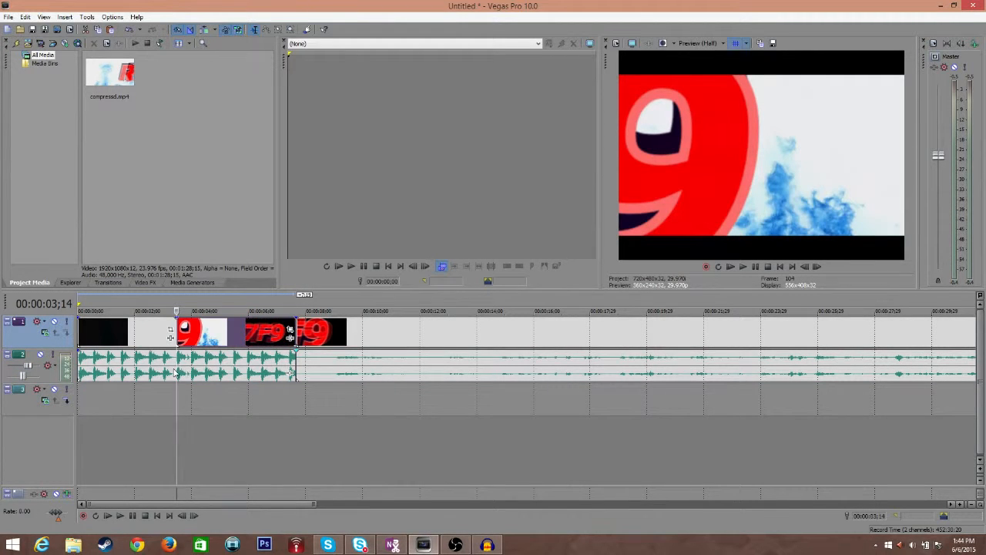
{"action": "scroll", "coordinate": [262, 378], "scroll_direction": "down", "scroll_amount": 4}
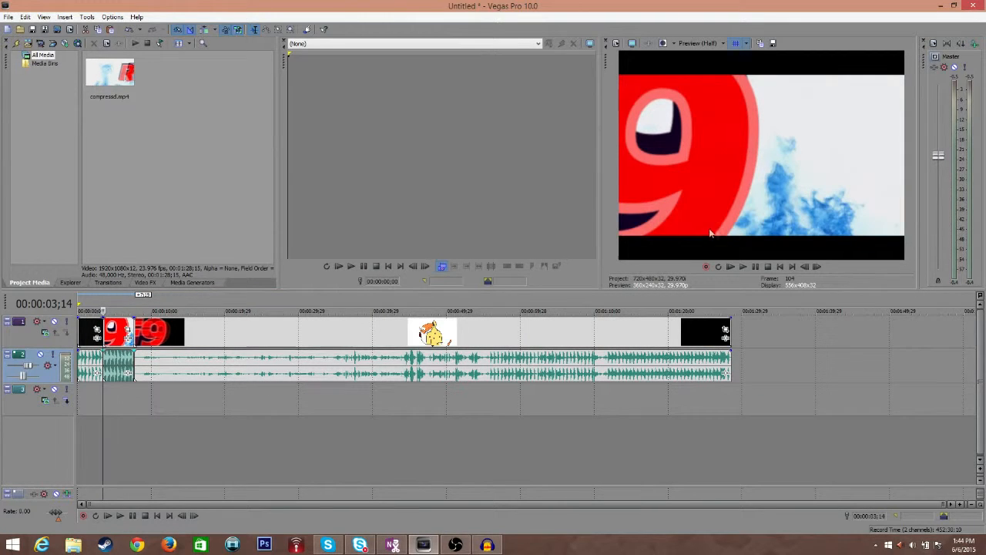
Delete the video and audio pieces between 00:00:03;14 and 00:00:07;20, close the gap with the remaining pieces, and return to the start
{"action": "left_click", "coordinate": [781, 267]}
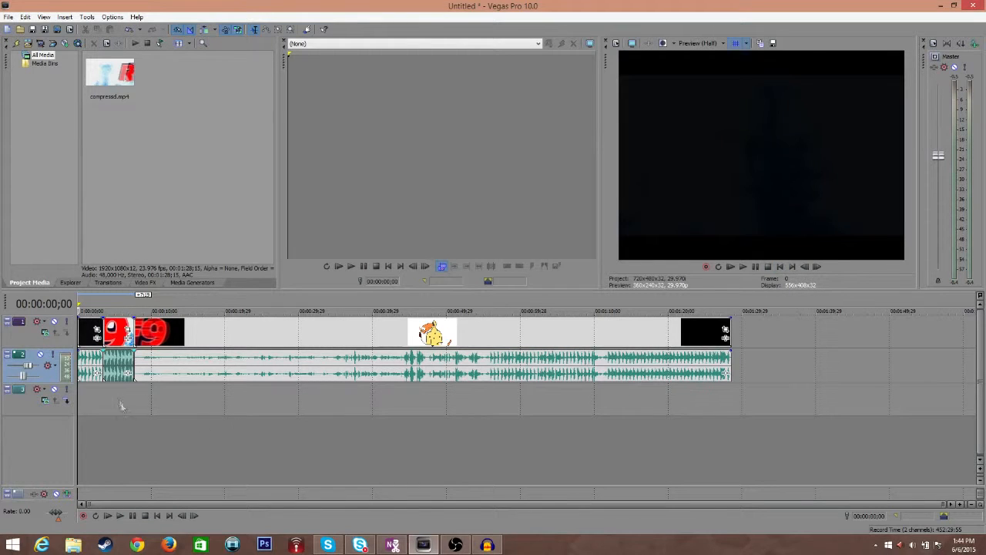
{"action": "scroll", "coordinate": [121, 407], "scroll_direction": "up", "scroll_amount": 8}
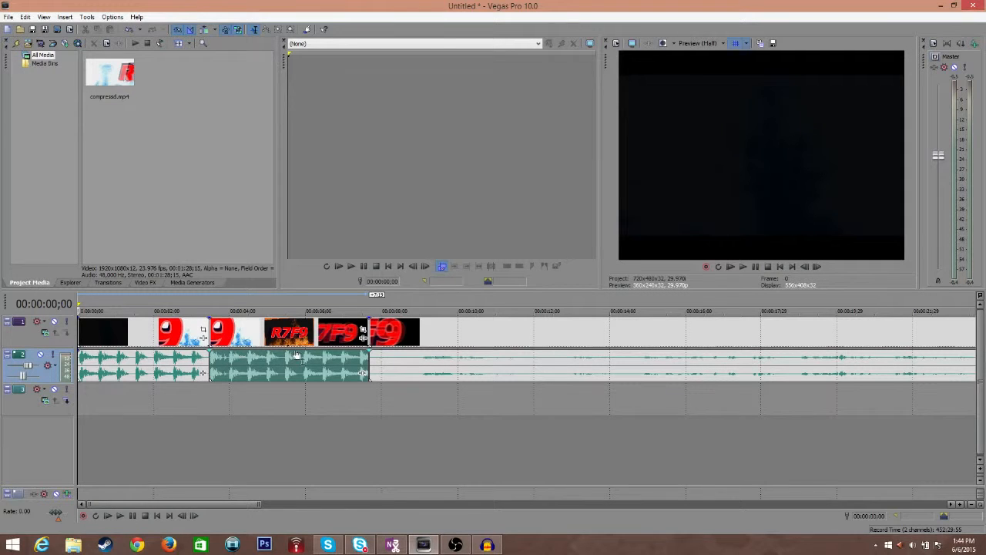
{"action": "left_click", "coordinate": [121, 69]}
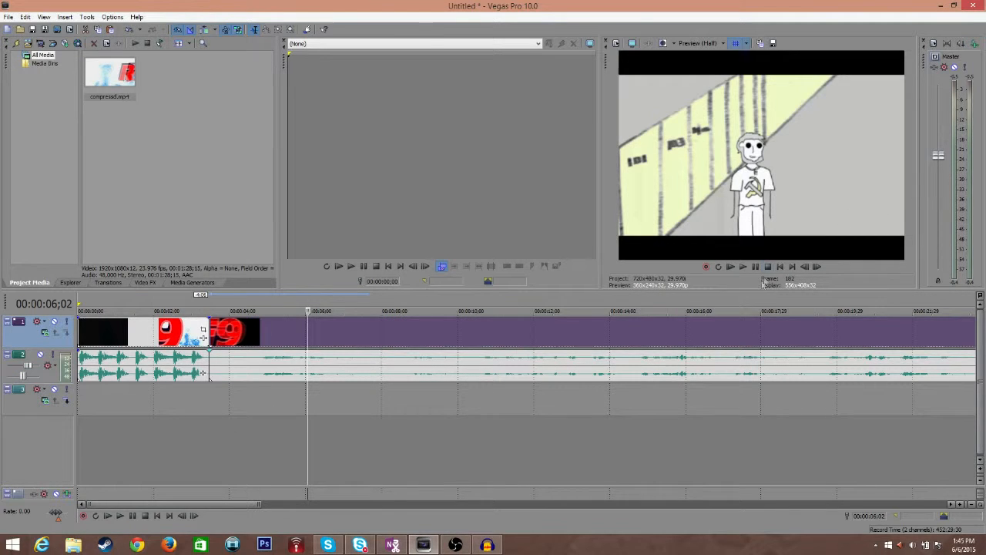
{"action": "left_click", "coordinate": [781, 266]}
{"action": "scroll", "coordinate": [229, 455], "scroll_direction": "down", "scroll_amount": 5}
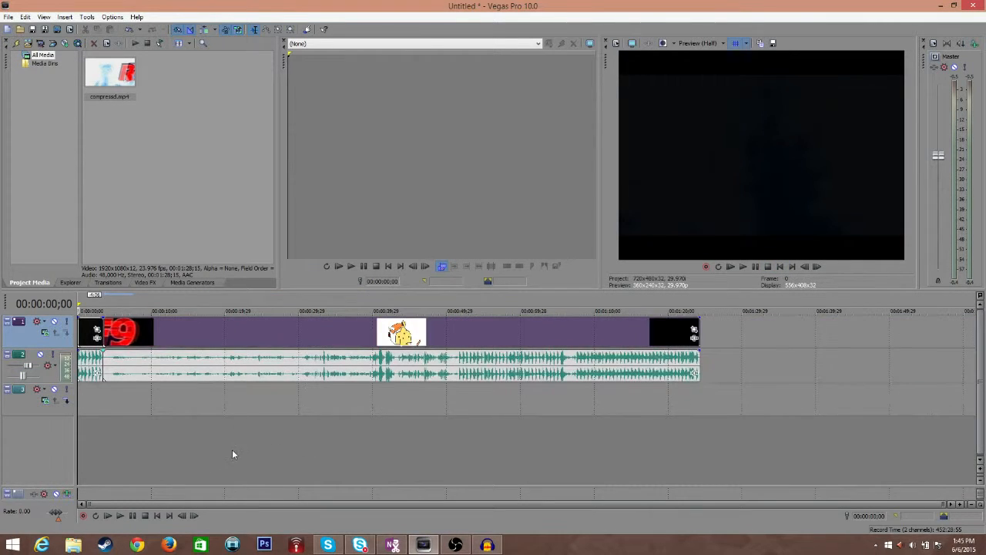
Trim the start of the second audio event on track 2 to 00:00:04;25
{"action": "scroll", "coordinate": [181, 434], "scroll_direction": "up", "scroll_amount": 5}
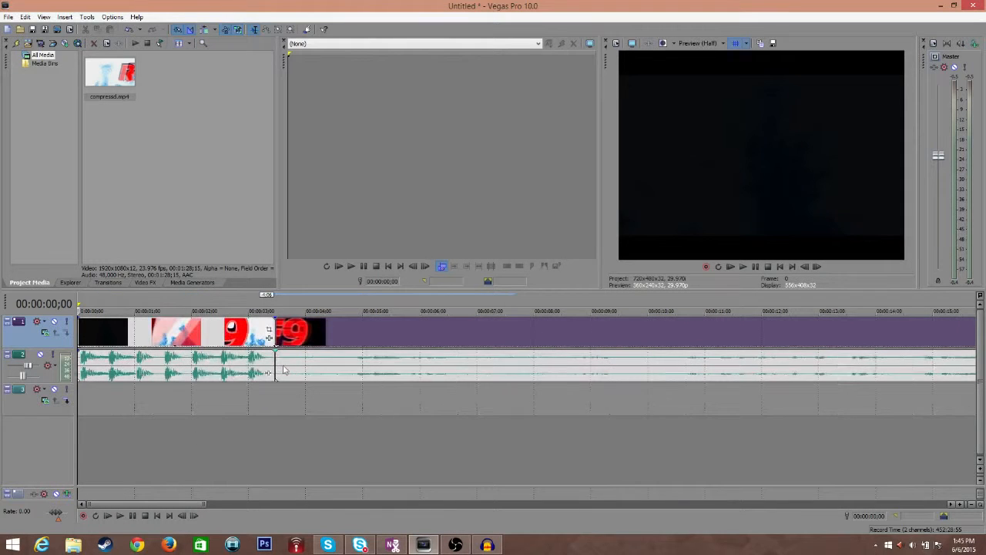
{"action": "left_click_drag", "start_coordinate": [276, 363], "coordinate": [357, 369]}
{"action": "left_click", "coordinate": [353, 368]}
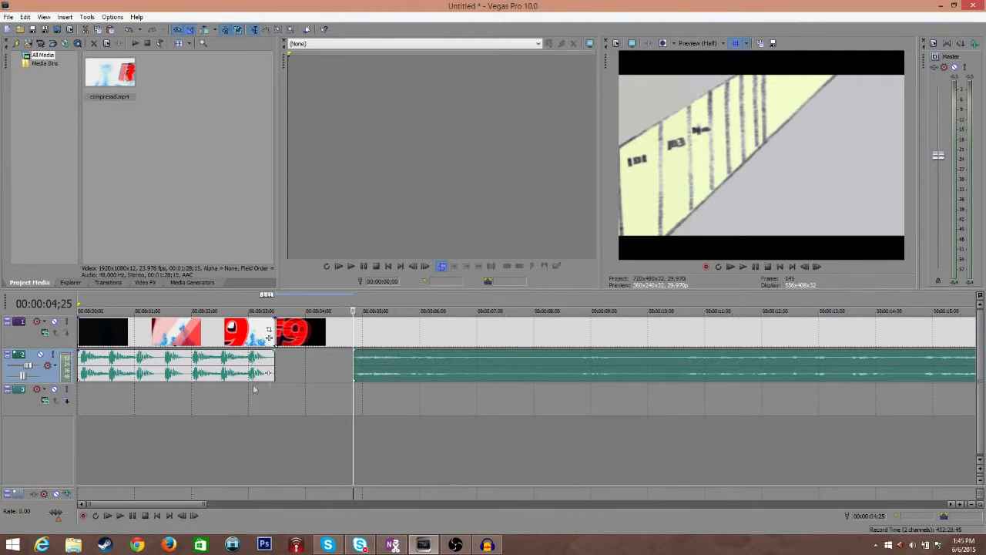
Play and pause the project in the preview, and jump to the start and the end of the timeline
{"action": "left_click", "coordinate": [742, 267]}
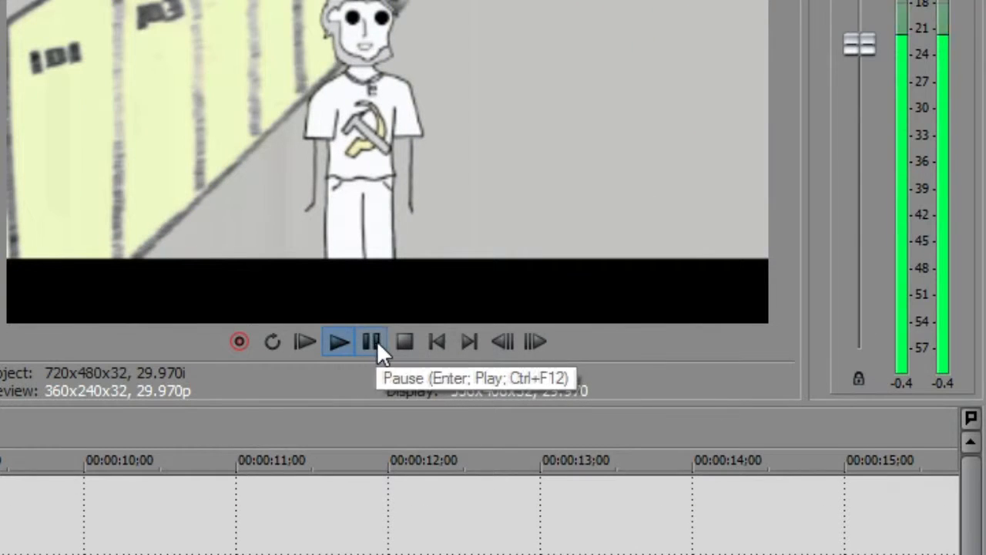
{"action": "left_click", "coordinate": [527, 312]}
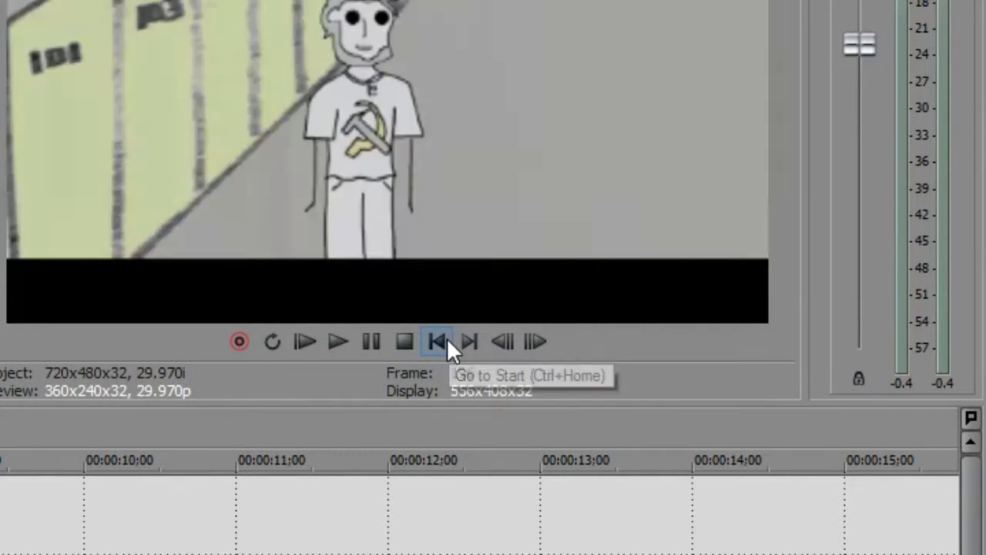
{"action": "left_click", "coordinate": [451, 347]}
{"action": "left_click", "coordinate": [470, 345]}
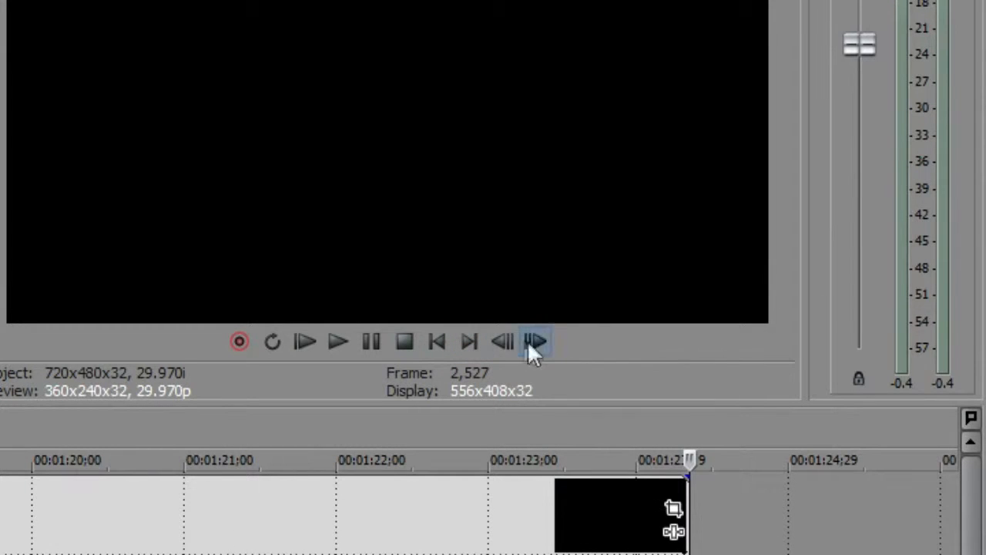
Step the preview backwards frame by frame from the end of the project, and forwards again by several frames
{"action": "left_click", "coordinate": [507, 343]}
{"action": "left_click", "coordinate": [507, 343]}
{"action": "left_click", "coordinate": [507, 343]}
{"action": "left_click", "coordinate": [507, 343]}
{"action": "double_click", "coordinate": [507, 343]}
{"action": "double_click", "coordinate": [507, 343]}
{"action": "double_click", "coordinate": [507, 343]}
{"action": "left_click", "coordinate": [507, 343]}
{"action": "double_click", "coordinate": [547, 343]}
{"action": "double_click", "coordinate": [548, 344]}
{"action": "double_click", "coordinate": [550, 342]}
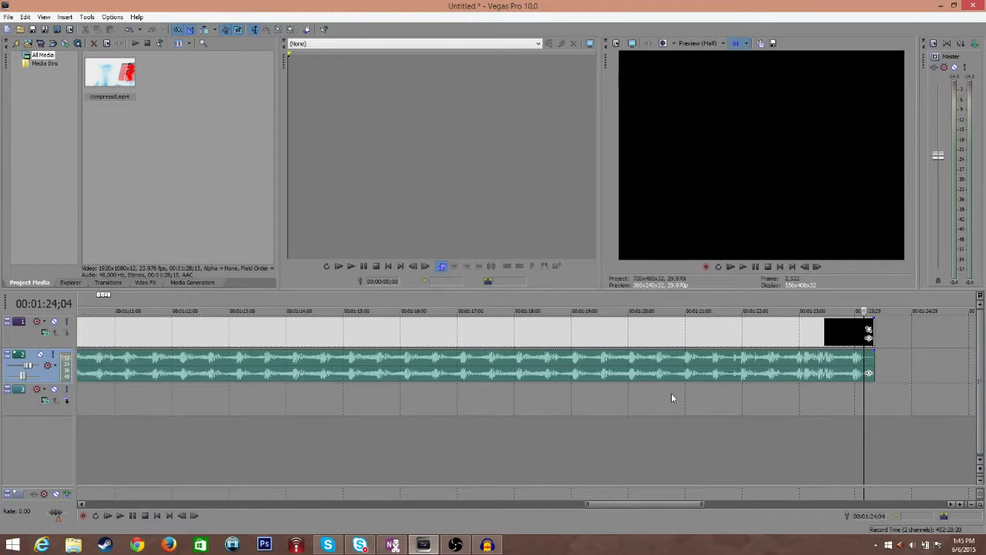
Select the time range from 00:01:14;21 to 00:01:16;01 on the timeline and play it
{"action": "mouse_move", "coordinate": [673, 395]}
{"action": "left_mouse_down"}
{"action": "mouse_move", "coordinate": [762, 392]}
{"action": "mouse_move", "coordinate": [673, 395]}
{"action": "left_mouse_up"}
{"action": "left_click", "coordinate": [388, 398]}
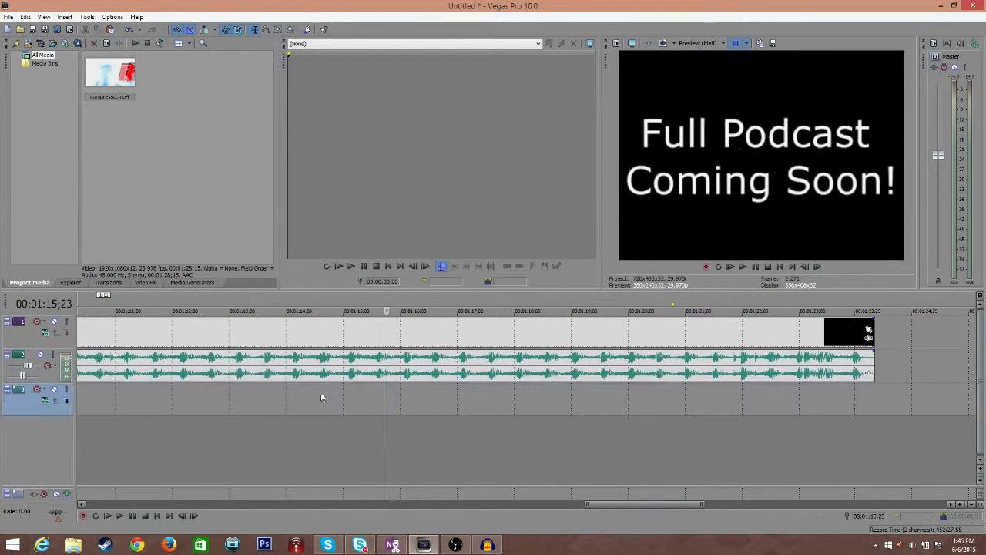
{"action": "left_click_drag", "start_coordinate": [326, 398], "coordinate": [402, 394]}
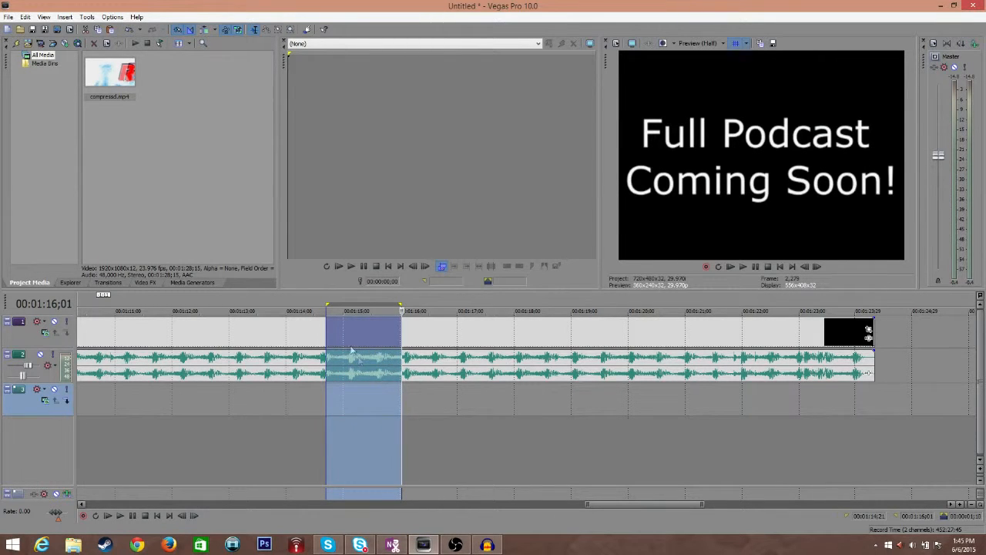
{"action": "left_click", "coordinate": [745, 267]}
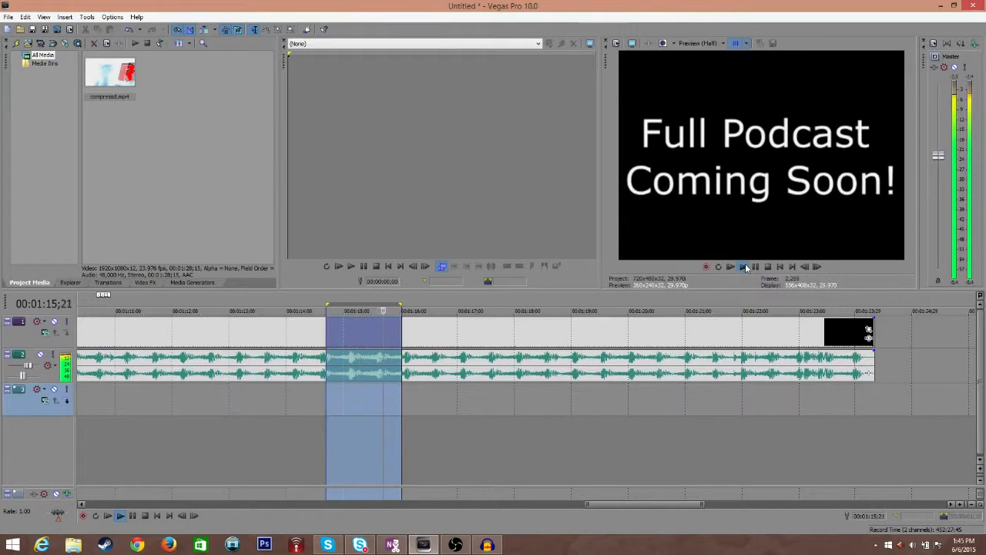
{"action": "left_click", "coordinate": [744, 267]}
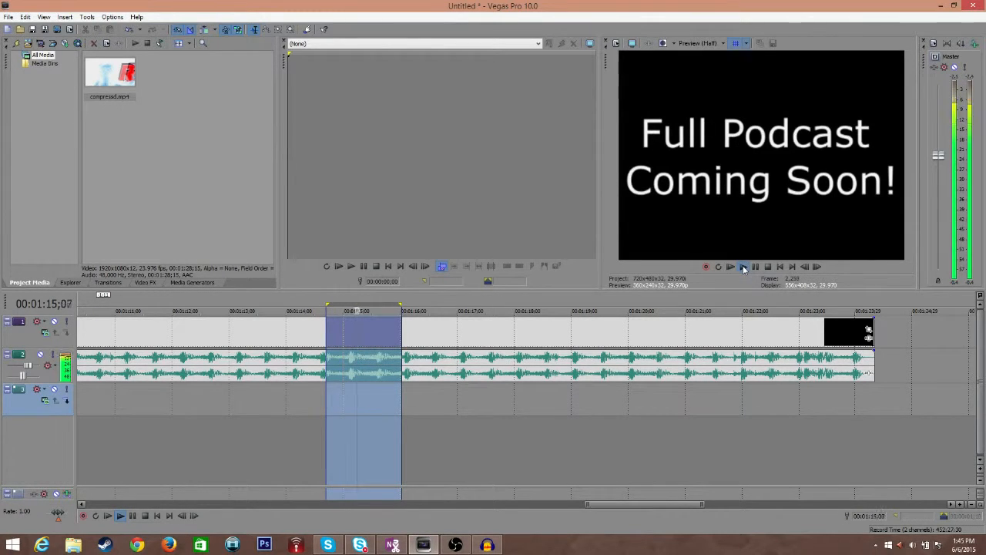
Turn on loop playback, play the selected time range repeatedly, and pause it
{"action": "left_click", "coordinate": [719, 267]}
{"action": "left_click", "coordinate": [743, 268]}
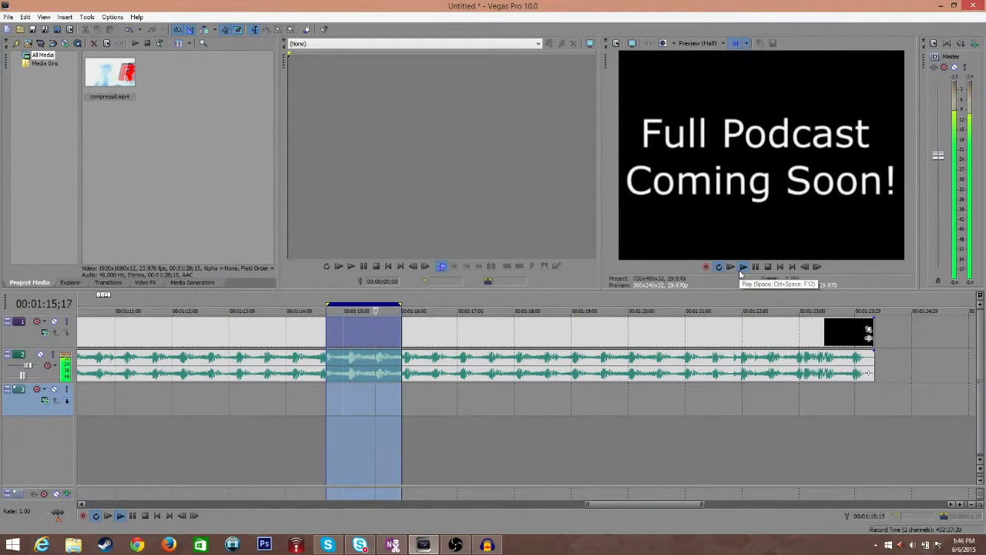
{"action": "left_click", "coordinate": [755, 267]}
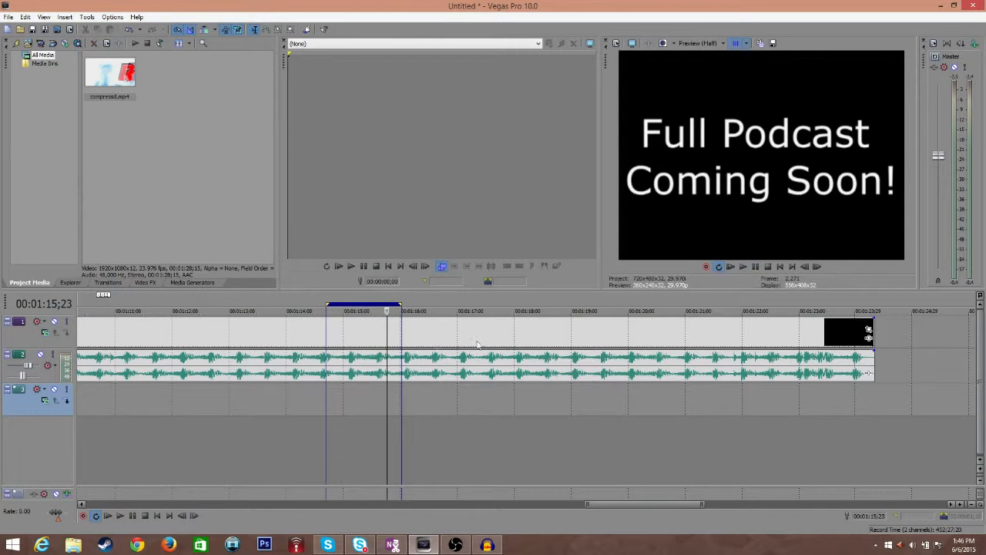
{"action": "scroll", "coordinate": [377, 309], "scroll_direction": "down", "scroll_amount": 10}
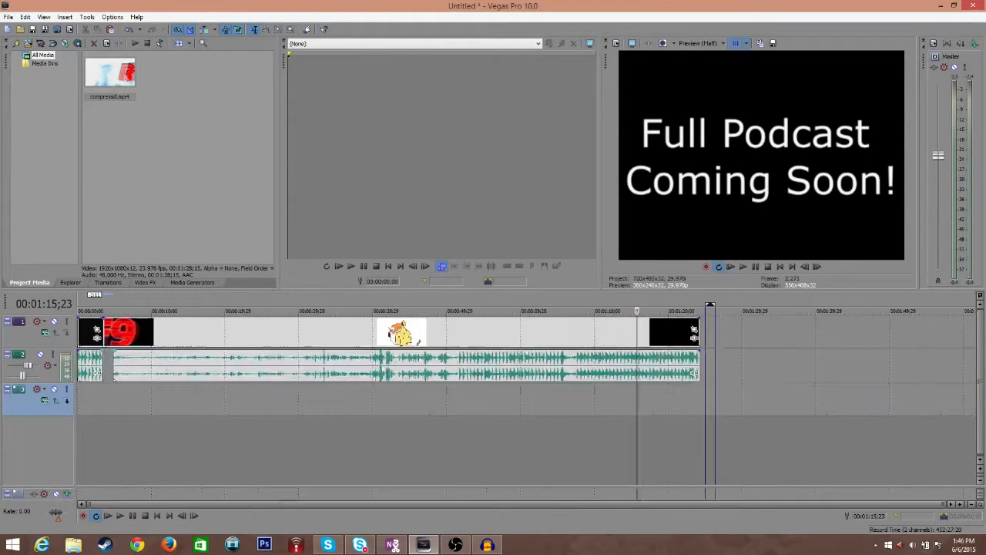
Add a fade-in to the start of the first video clip and lengthen it to about 00:00:01;04
{"action": "left_click", "coordinate": [780, 266]}
{"action": "scroll", "coordinate": [285, 345], "scroll_direction": "up", "scroll_amount": 8}
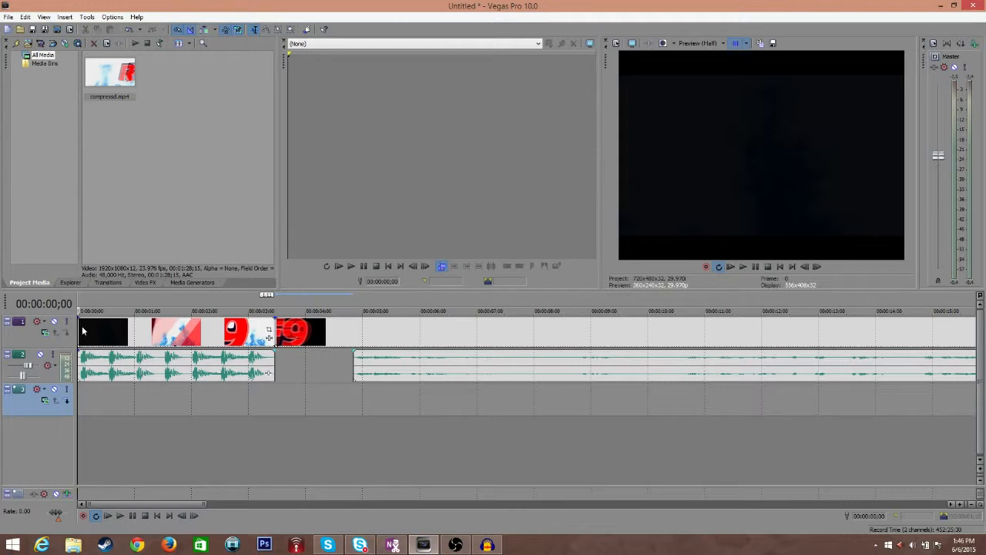
{"action": "scroll", "coordinate": [85, 329], "scroll_direction": "up", "scroll_amount": 4}
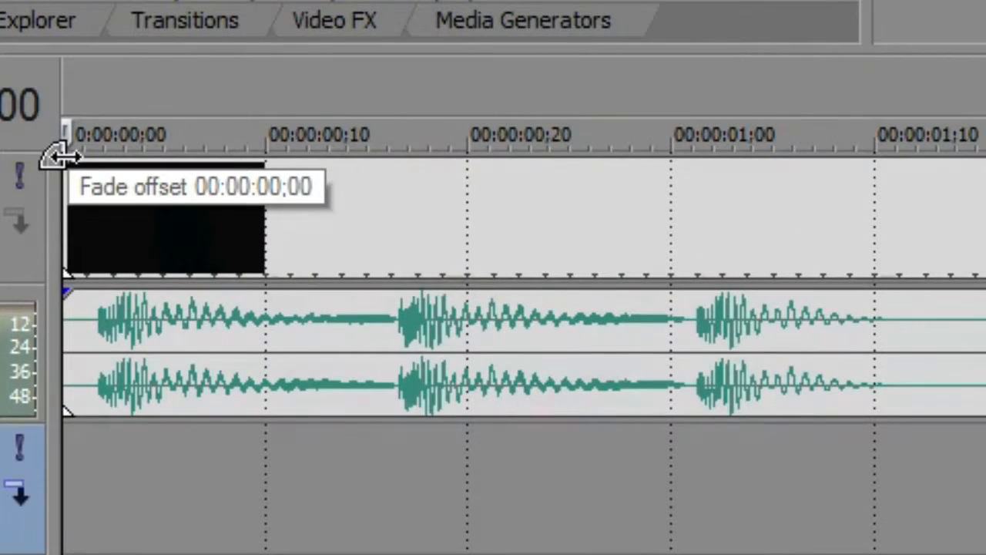
{"action": "left_click_drag", "start_coordinate": [60, 157], "coordinate": [293, 160]}
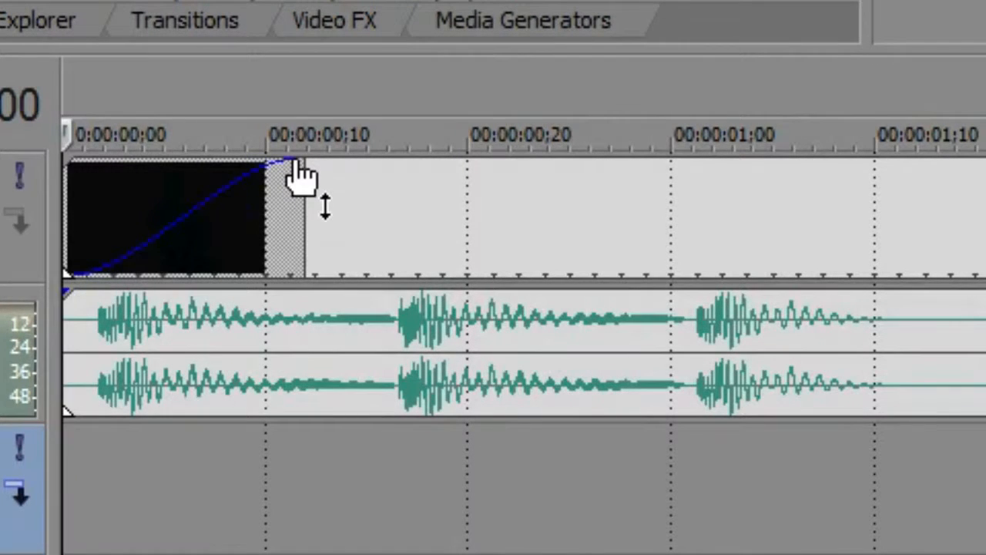
{"action": "key", "text": "space"}
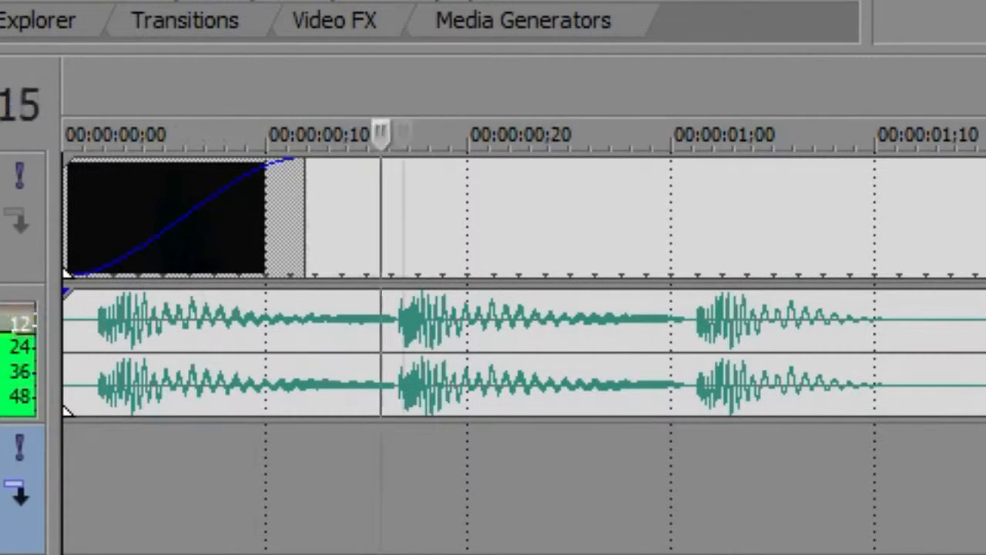
{"action": "left_click_drag", "start_coordinate": [287, 151], "coordinate": [754, 158]}
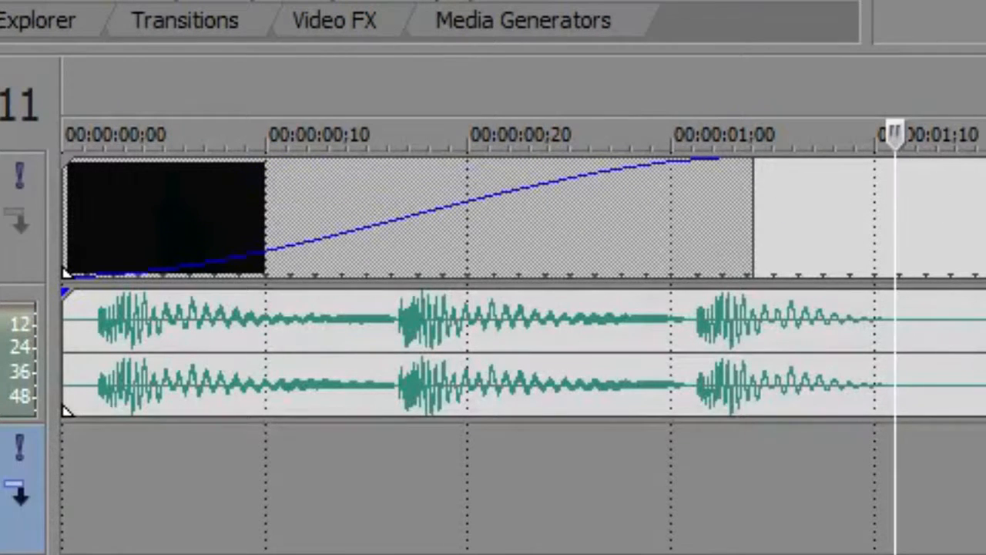
Preview the fade-in and add a fade-out about 00:00:01;05 long to the end of the first video clip
{"action": "left_click", "coordinate": [740, 267]}
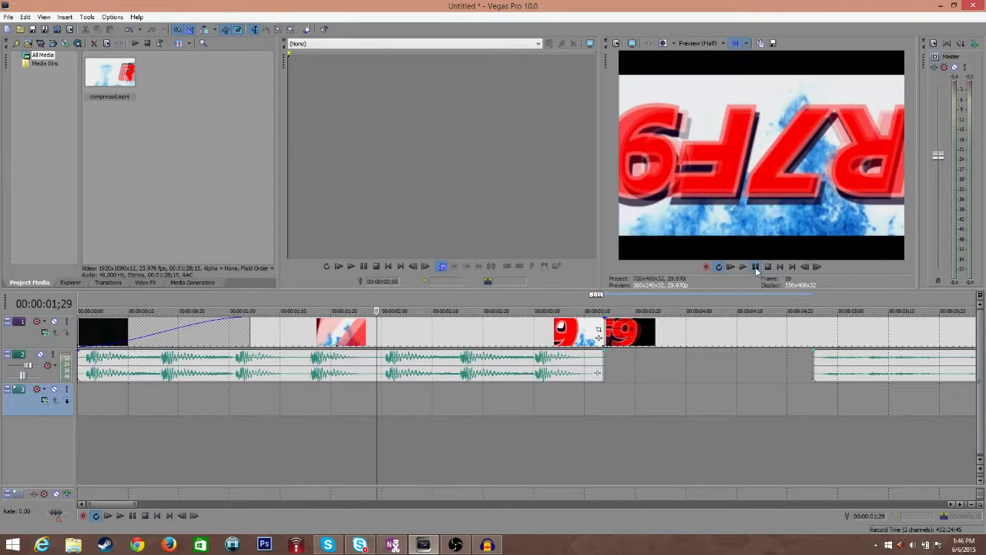
{"action": "left_click_drag", "start_coordinate": [553, 318], "coordinate": [420, 331]}
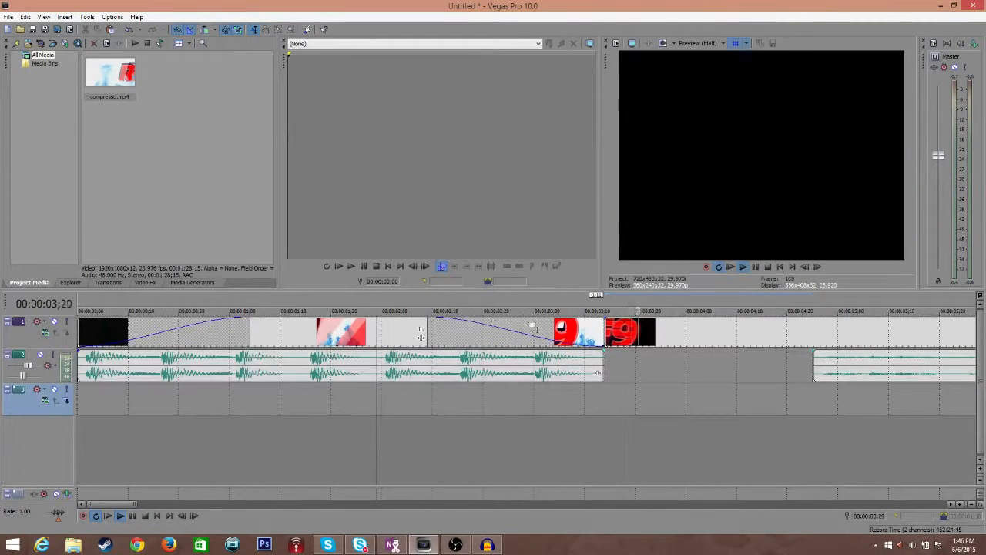
{"action": "left_click", "coordinate": [428, 404]}
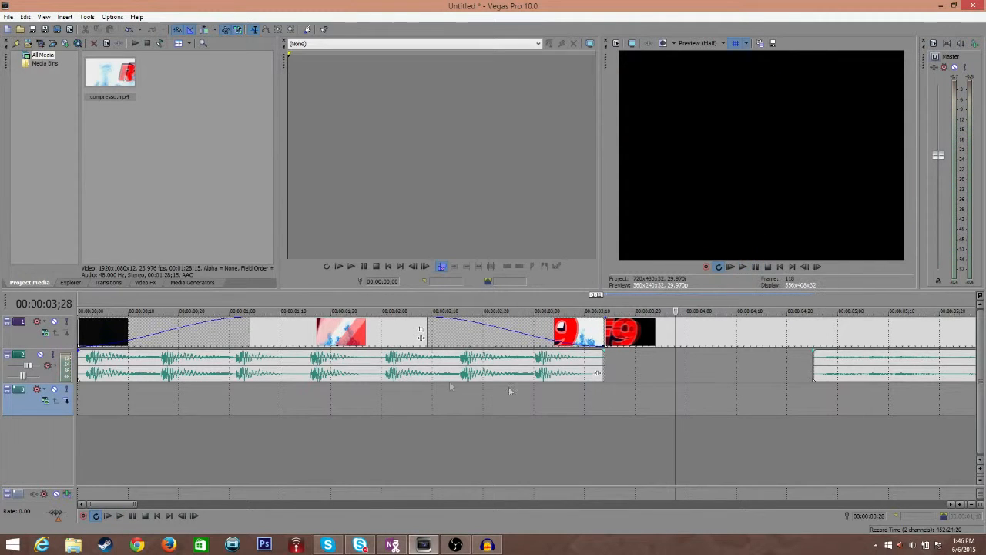
Add a fade-in and a fade-out, each about 00:00:01;05 long, to the first audio clip and play the result
{"action": "left_click_drag", "start_coordinate": [82, 355], "coordinate": [240, 341]}
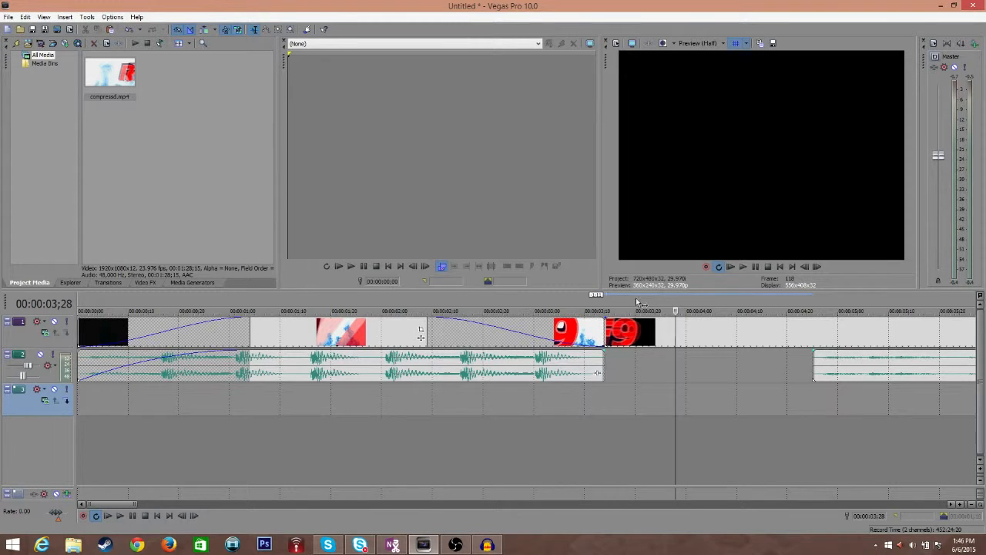
{"action": "left_click", "coordinate": [780, 268]}
{"action": "left_click", "coordinate": [732, 266]}
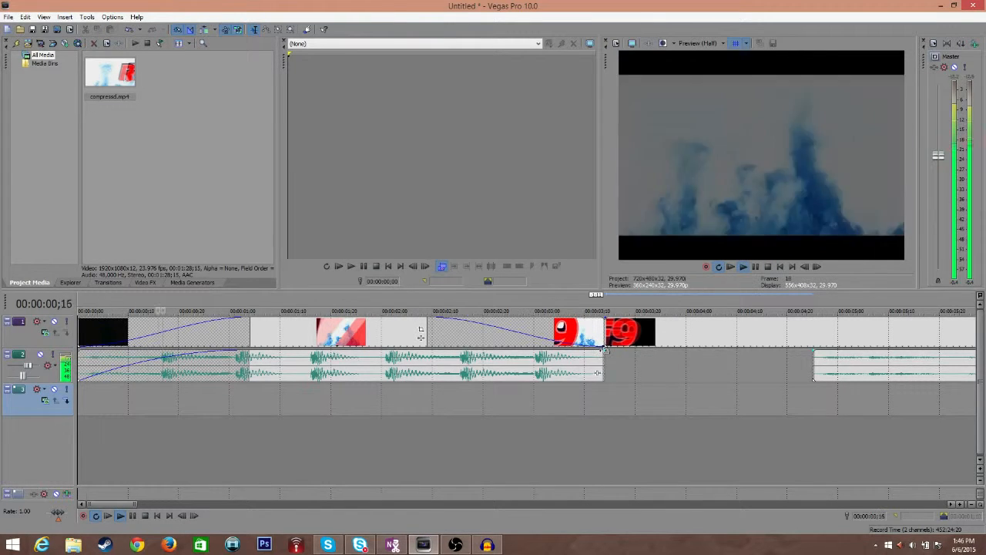
{"action": "left_click_drag", "start_coordinate": [605, 351], "coordinate": [426, 351]}
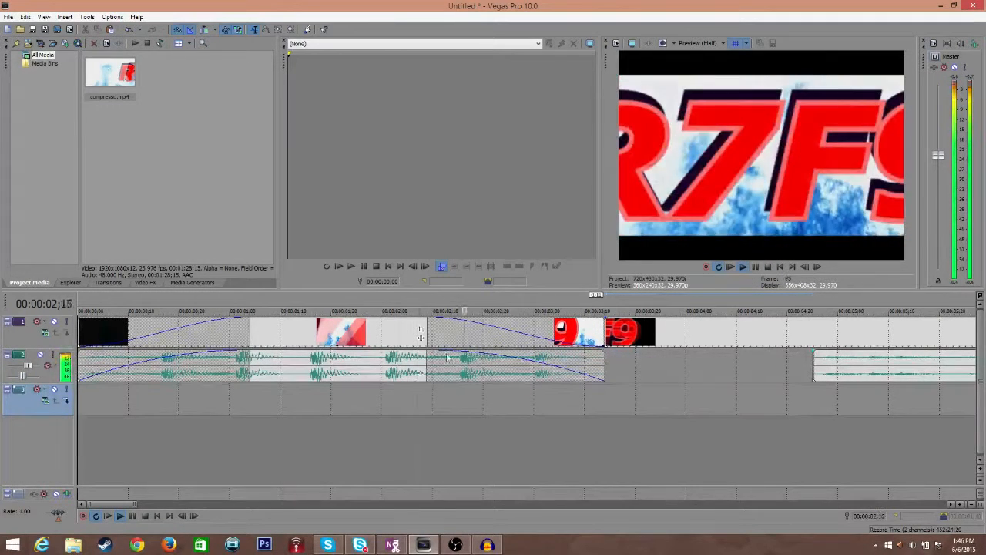
{"action": "left_click", "coordinate": [755, 266]}
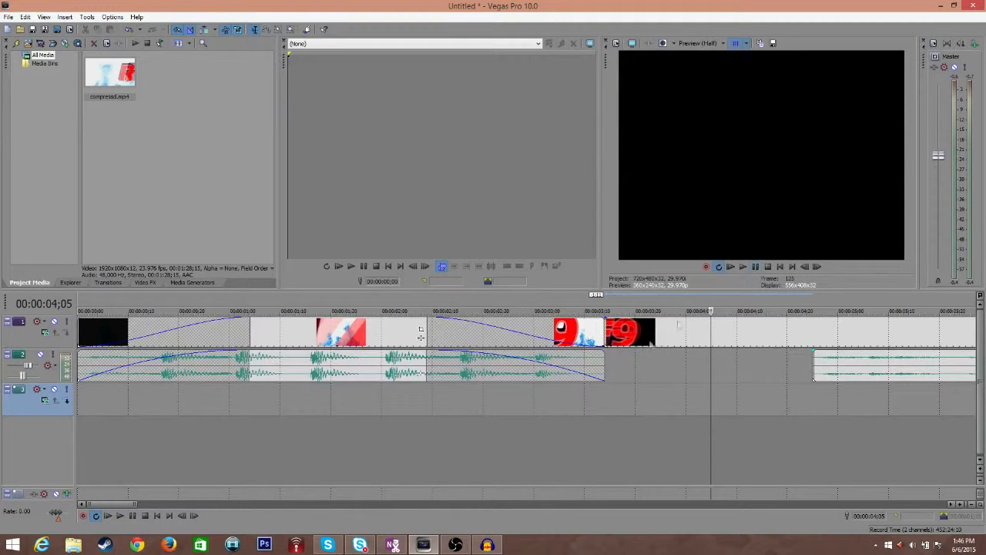
Delete all video and audio clips from the timeline
{"action": "scroll", "coordinate": [543, 380], "scroll_direction": "down", "scroll_amount": 4}
{"action": "left_click", "coordinate": [450, 344]}
{"action": "key", "text": "Delete"}
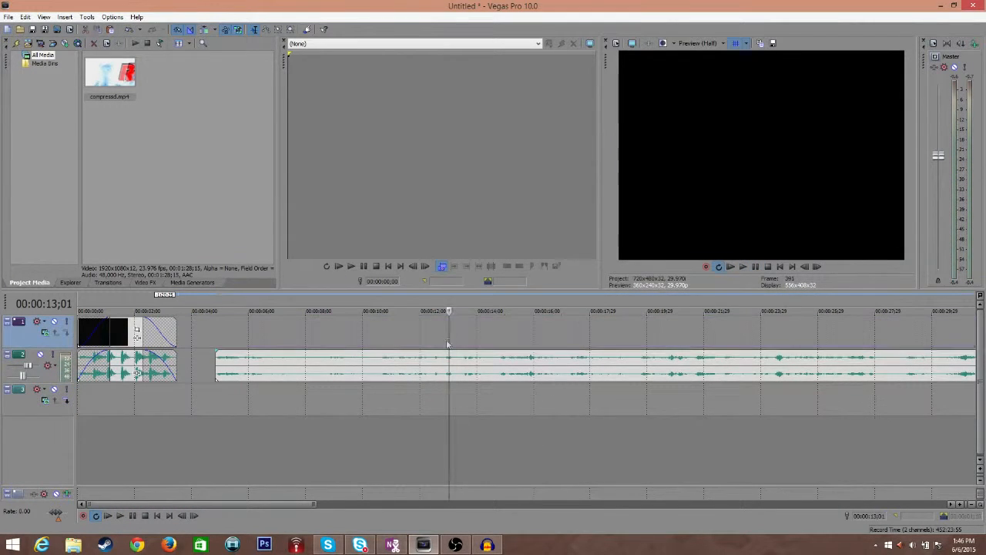
{"action": "left_click", "coordinate": [405, 359]}
{"action": "key", "text": "Delete"}
{"action": "left_click", "coordinate": [158, 337]}
{"action": "key", "text": "Delete"}
{"action": "left_click", "coordinate": [147, 366]}
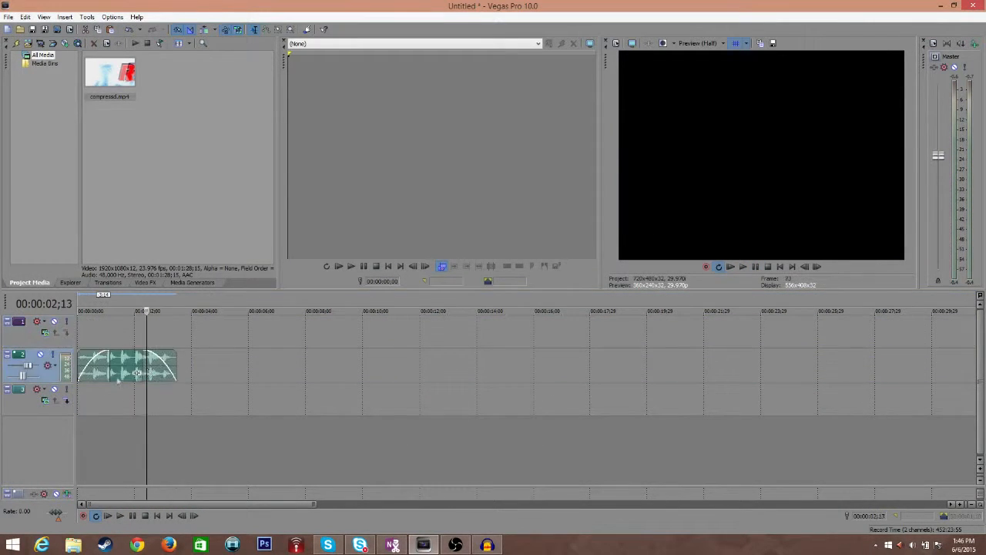
{"action": "key", "text": "Delete"}
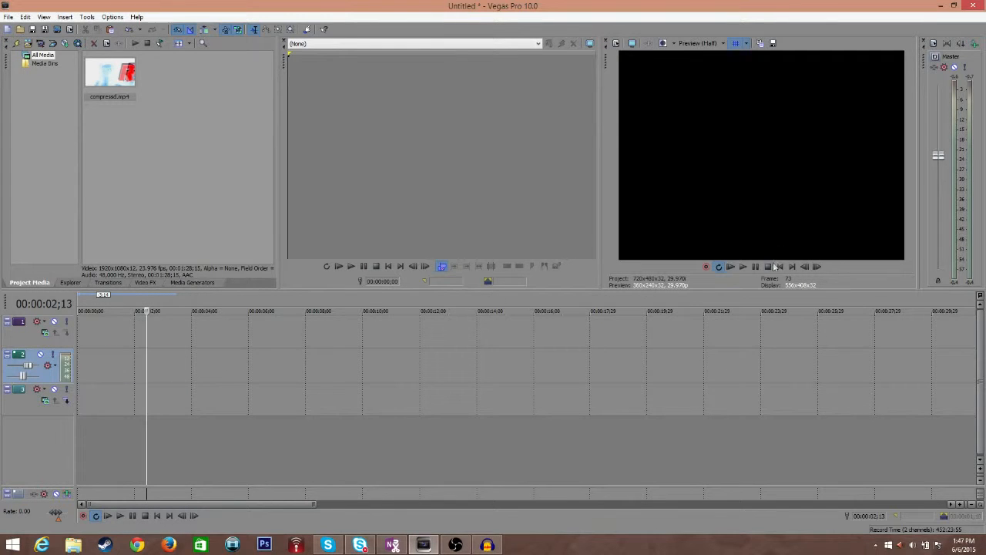
Place the imported video from the project media at the start of the first video track
{"action": "key", "text": "Home"}
{"action": "left_click_drag", "start_coordinate": [111, 73], "coordinate": [79, 344]}
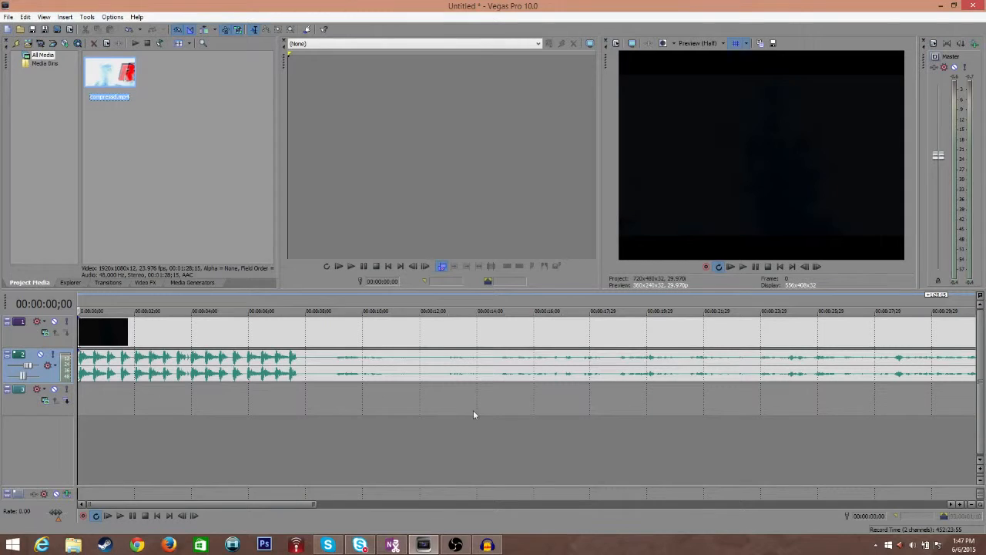
{"action": "left_click", "coordinate": [135, 390]}
{"action": "scroll", "coordinate": [154, 385], "scroll_direction": "down", "scroll_amount": 5}
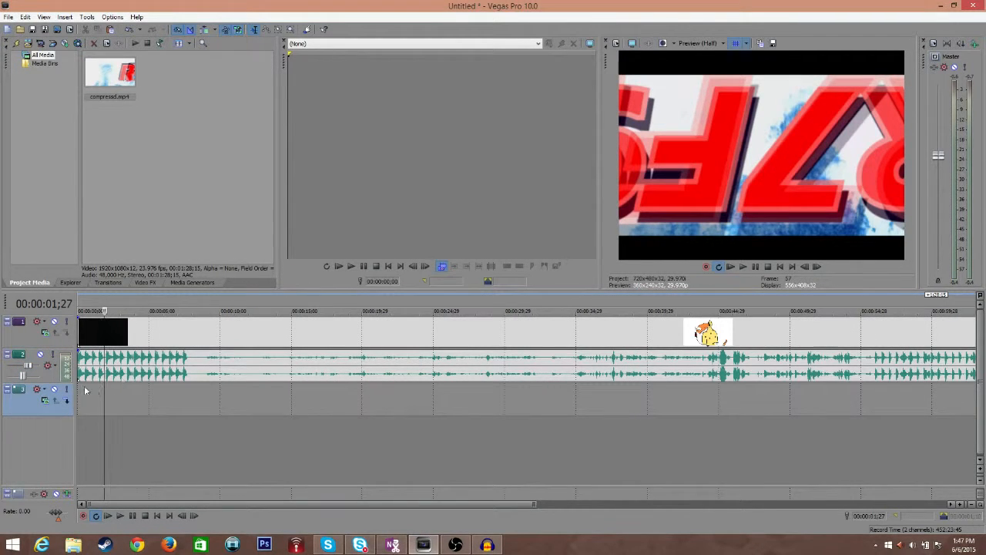
{"action": "key", "text": "space"}
{"action": "scroll", "coordinate": [169, 400], "scroll_direction": "up", "scroll_amount": 4}
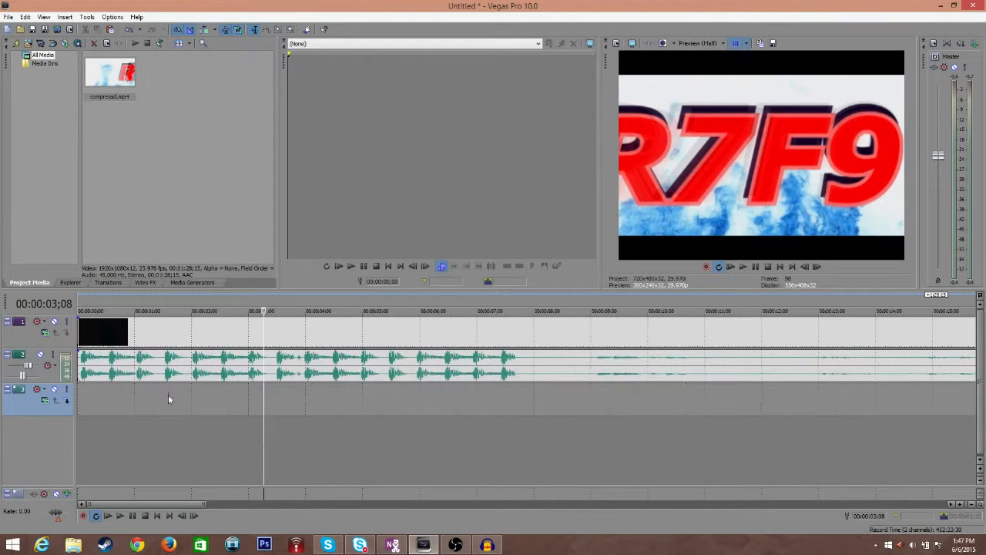
{"action": "scroll", "coordinate": [162, 396], "scroll_direction": "down", "scroll_amount": 2}
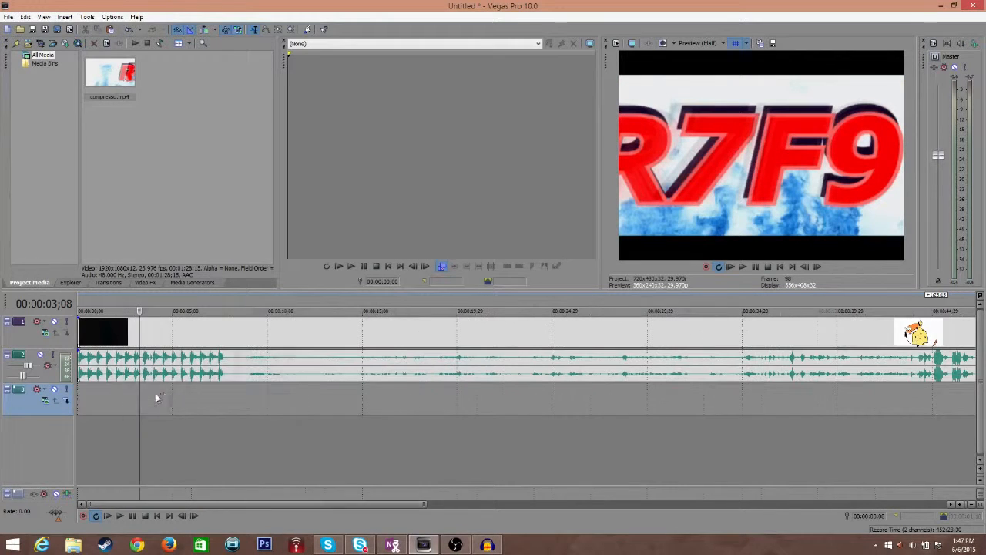
Split the video and audio clips at about 00:00:07;24 and delete the parts after the split
{"action": "left_click", "coordinate": [780, 266]}
{"action": "left_click", "coordinate": [227, 340]}
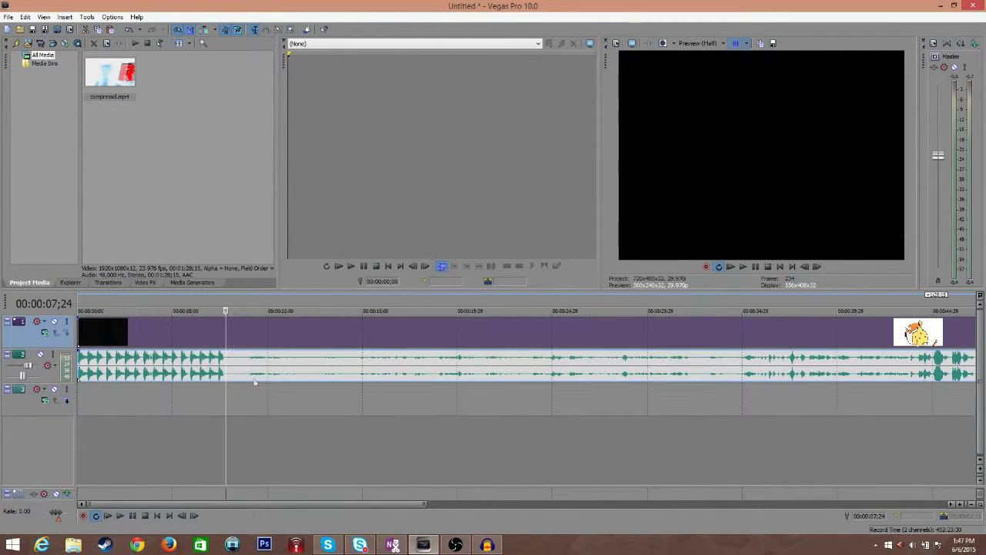
{"action": "key", "text": "s"}
{"action": "left_click", "coordinate": [227, 362]}
{"action": "key", "text": "s"}
{"action": "left_click", "coordinate": [300, 363]}
{"action": "key", "text": "Delete"}
{"action": "left_click", "coordinate": [297, 343]}
{"action": "key", "text": "Delete"}
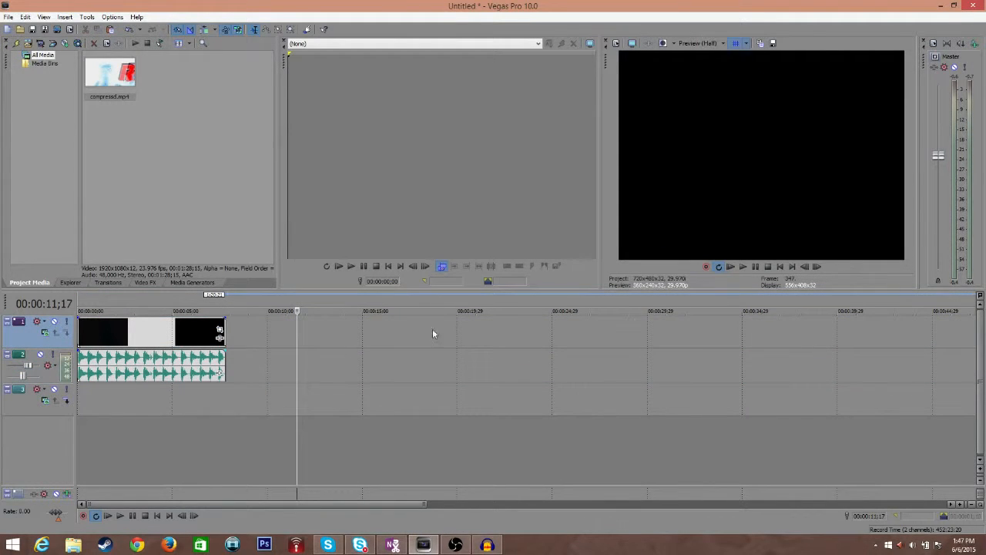
Time-compress the video and audio clips to a length of about 2 seconds and play them from the start
{"action": "scroll", "coordinate": [242, 359], "scroll_direction": "up", "scroll_amount": 4}
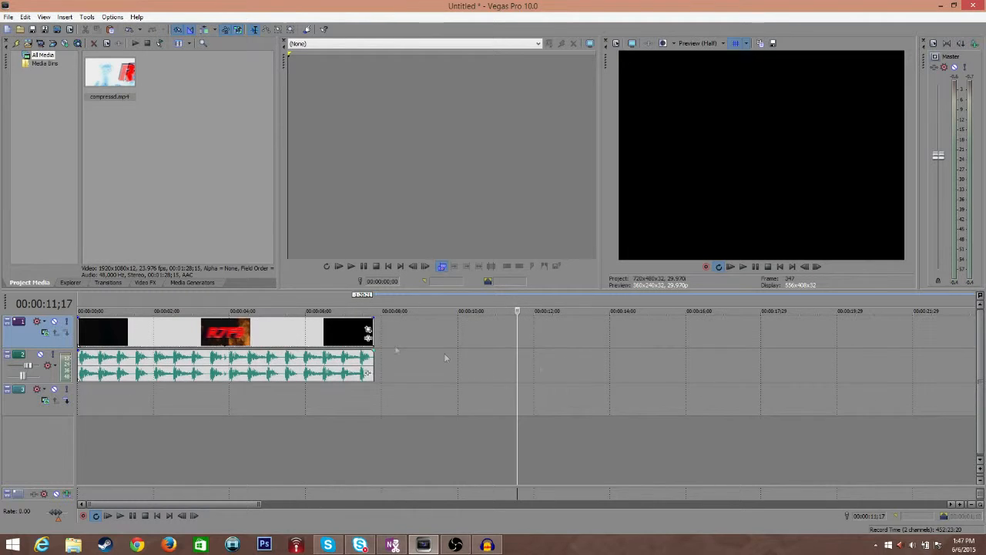
{"action": "left_click", "coordinate": [780, 267]}
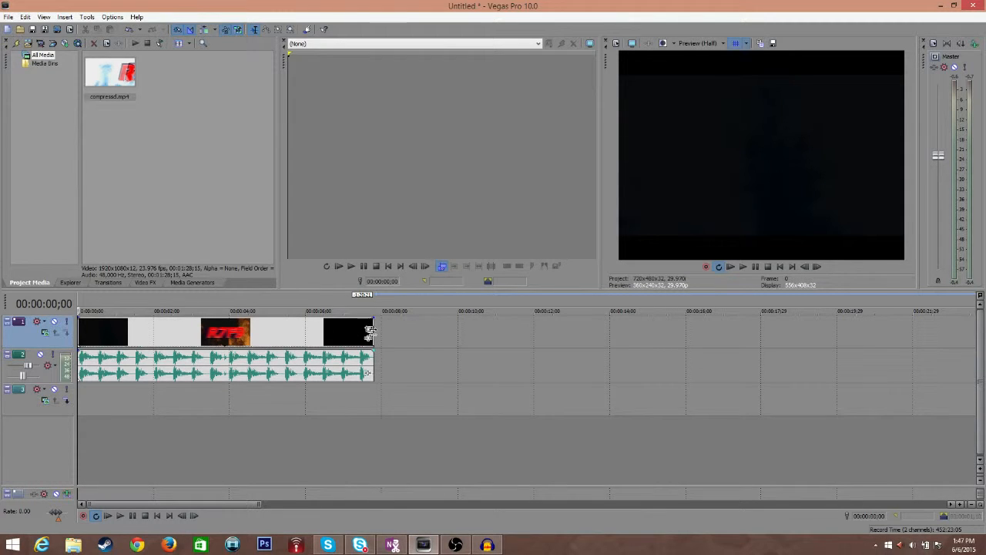
{"action": "mouse_move", "coordinate": [370, 331]}
{"action": "left_mouse_down"}
{"action": "mouse_move", "coordinate": [637, 337]}
{"action": "mouse_move", "coordinate": [144, 331]}
{"action": "left_mouse_up"}
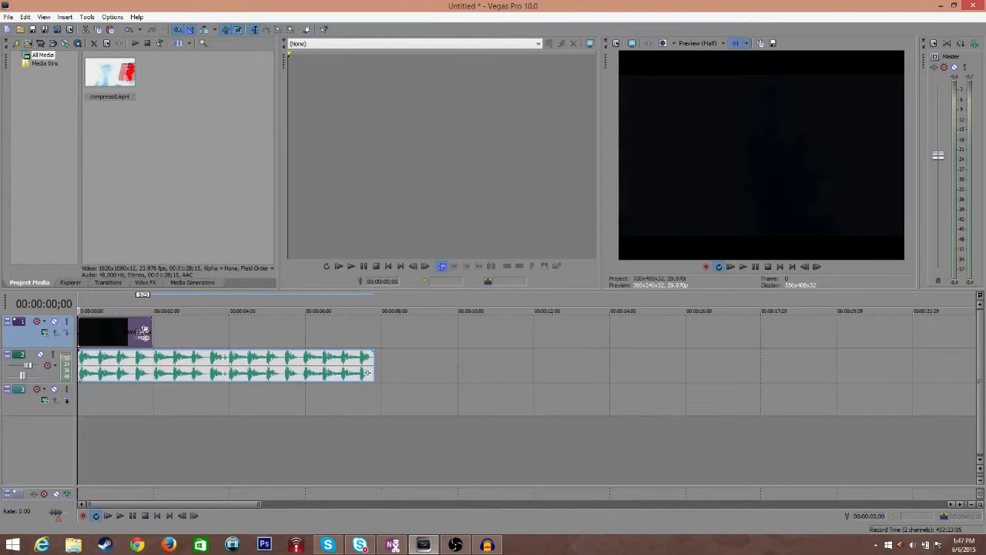
{"action": "left_click_drag", "start_coordinate": [373, 364], "coordinate": [147, 370]}
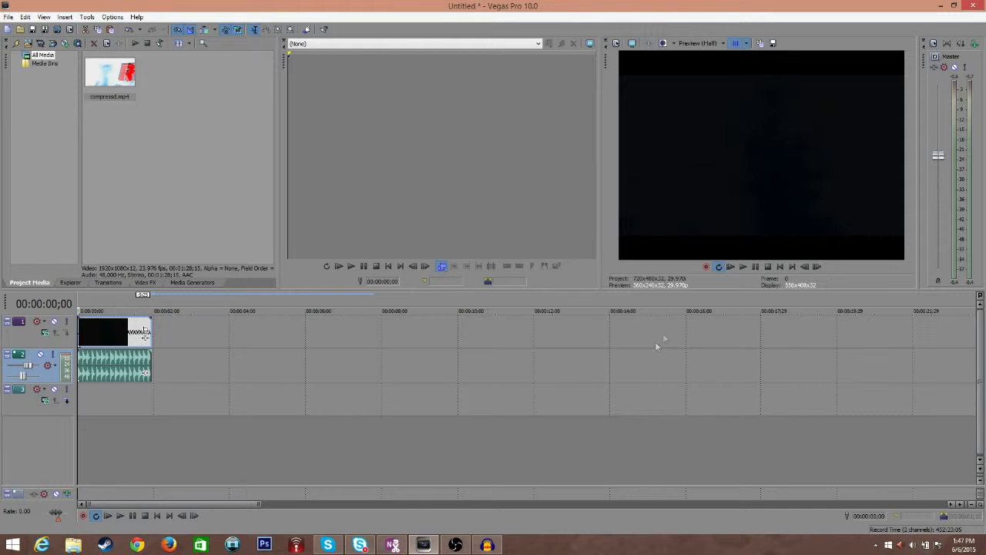
{"action": "left_click", "coordinate": [744, 267]}
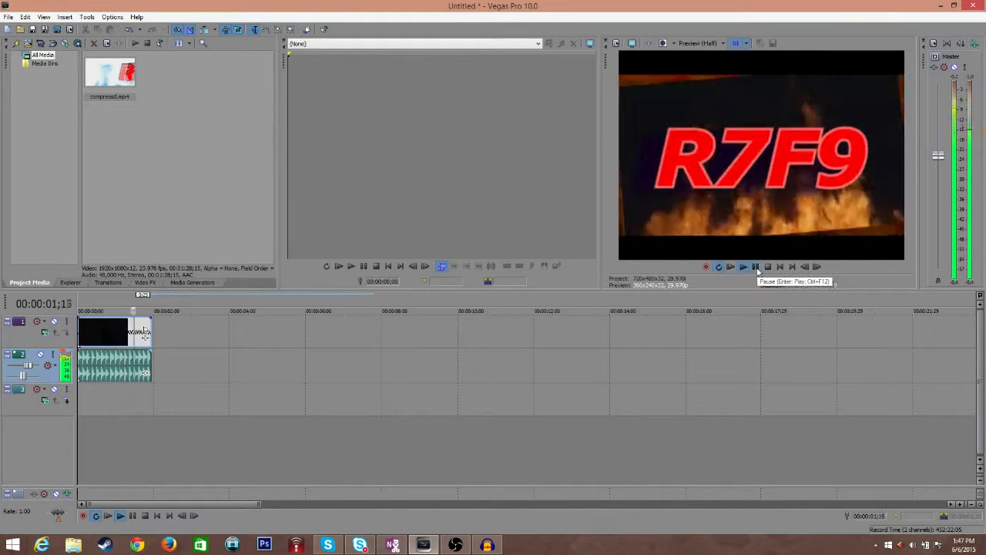
{"action": "left_click", "coordinate": [756, 268]}
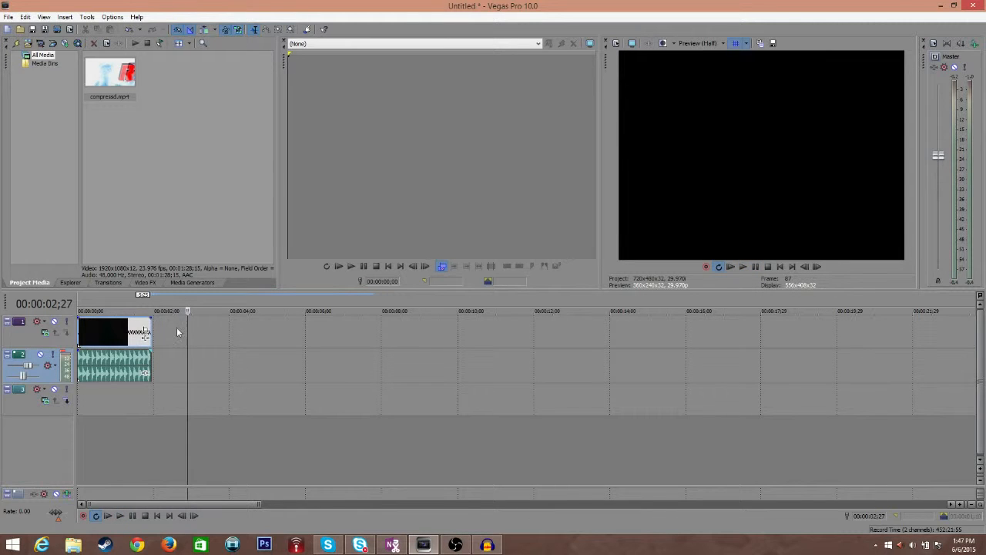
Time-stretch the video and audio clips to a length of about 00:00:15;24 and play the slowed result from the start
{"action": "left_click_drag", "start_coordinate": [148, 333], "coordinate": [678, 333]}
{"action": "left_click_drag", "start_coordinate": [148, 365], "coordinate": [677, 390]}
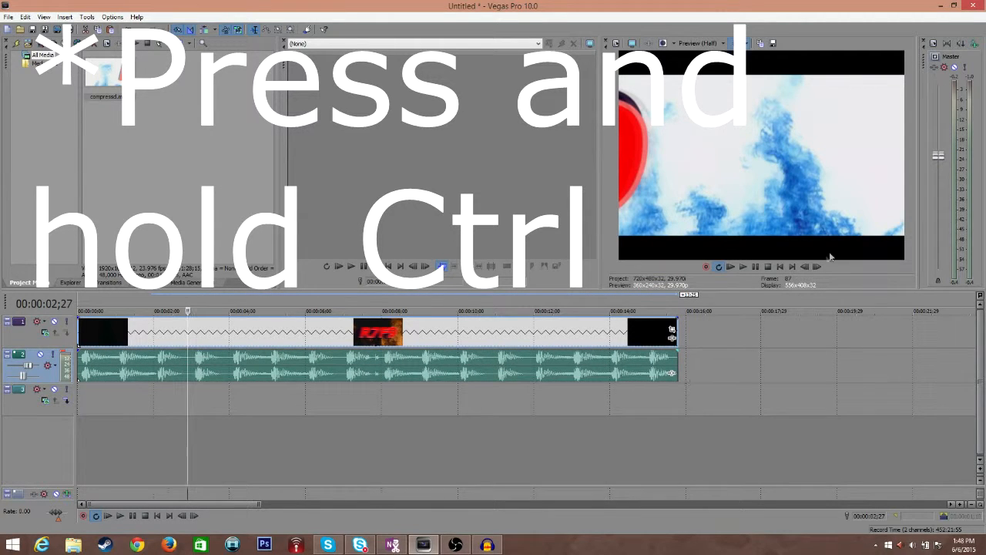
{"action": "left_click", "coordinate": [782, 268]}
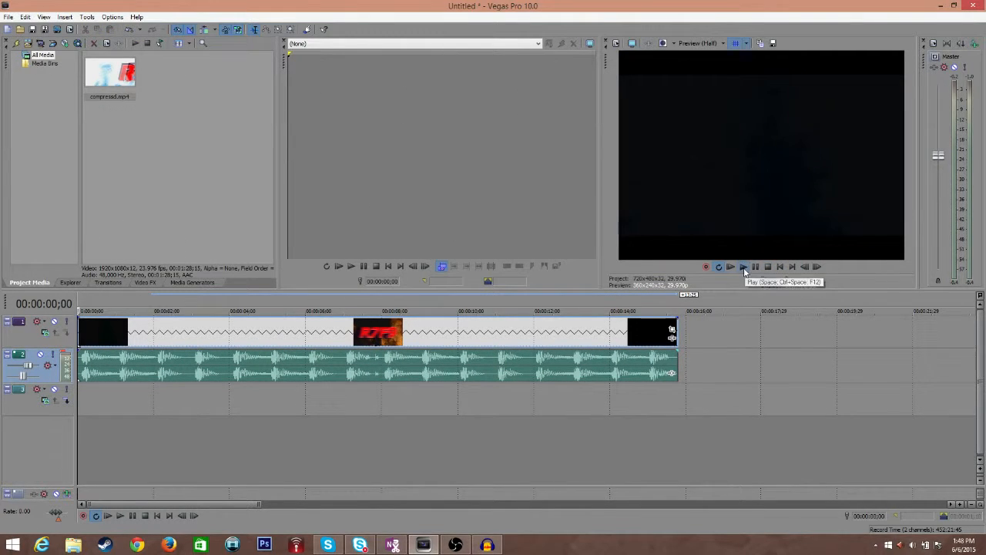
{"action": "left_click", "coordinate": [743, 268]}
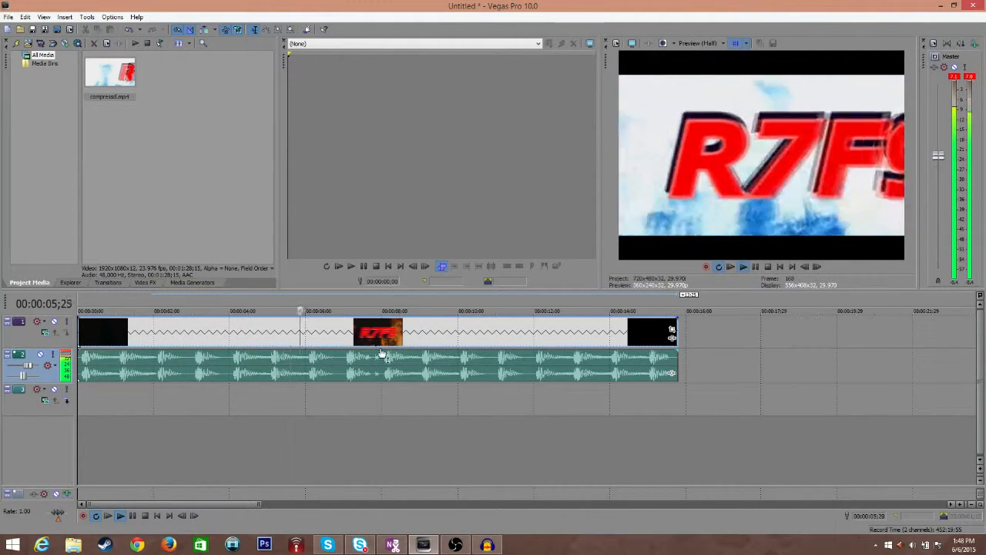
{"action": "scroll", "coordinate": [385, 355], "scroll_direction": "up", "scroll_amount": 3}
{"action": "scroll", "coordinate": [431, 370], "scroll_direction": "down", "scroll_amount": 4}
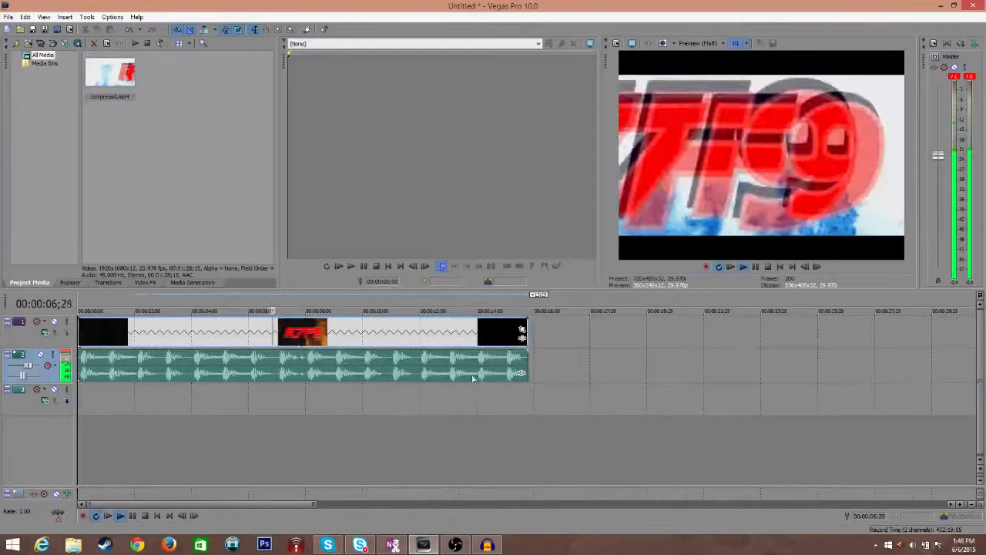
{"action": "left_click", "coordinate": [393, 389]}
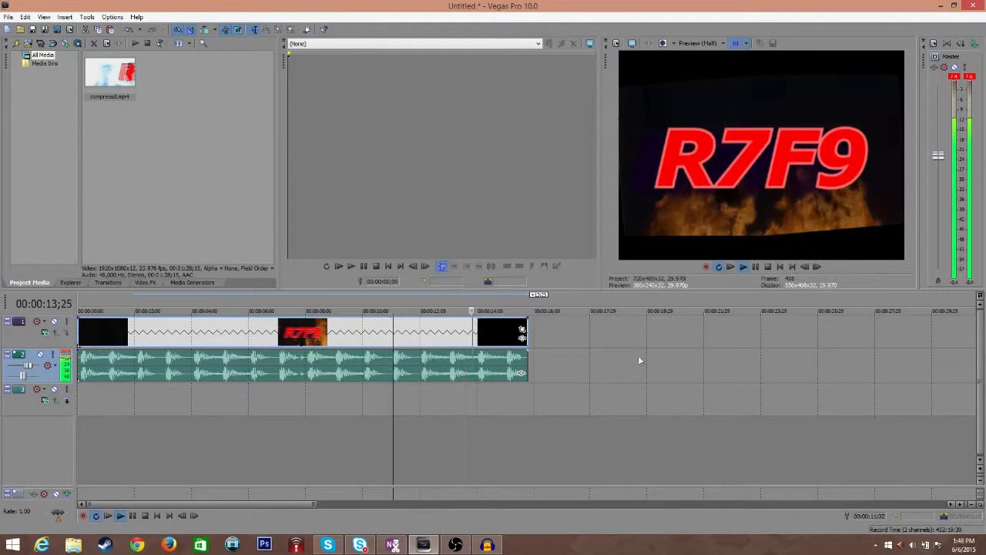
{"action": "left_click", "coordinate": [757, 267]}
Delete the stretched video and audio clips and place the imported video at the start of the timeline again
{"action": "left_click", "coordinate": [485, 339]}
{"action": "key", "text": "Delete"}
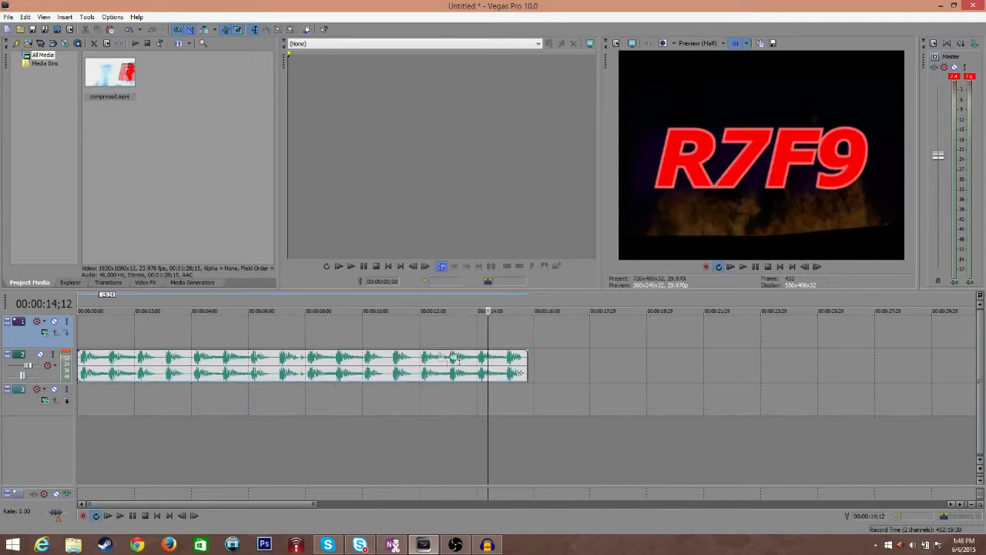
{"action": "left_click", "coordinate": [432, 365]}
{"action": "key", "text": "Delete"}
{"action": "left_click_drag", "start_coordinate": [108, 104], "coordinate": [86, 341]}
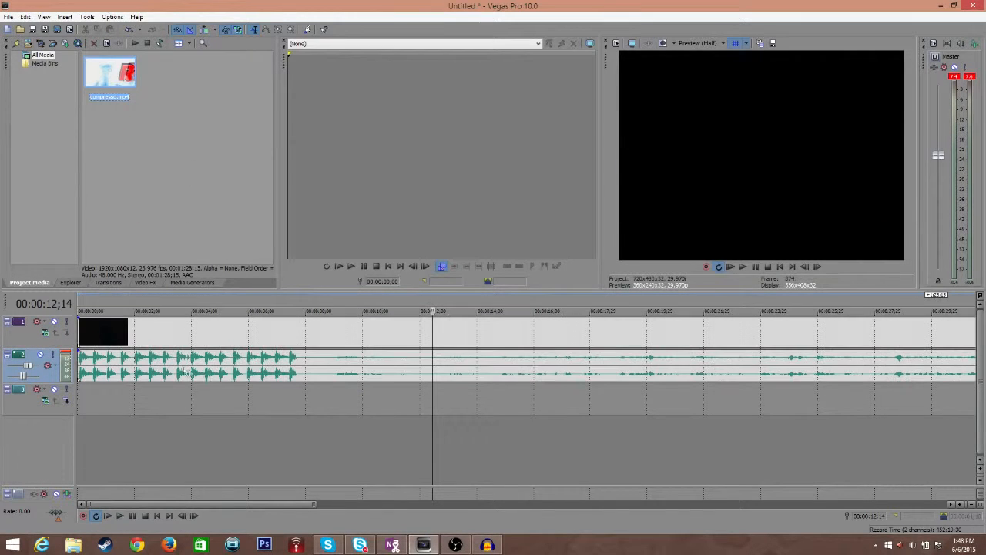
Browse the Clock Wipe and Dissolve transition presets and try to apply Additive Dissolve to the start of the video clip
{"action": "left_click", "coordinate": [69, 283]}
{"action": "left_click", "coordinate": [108, 282]}
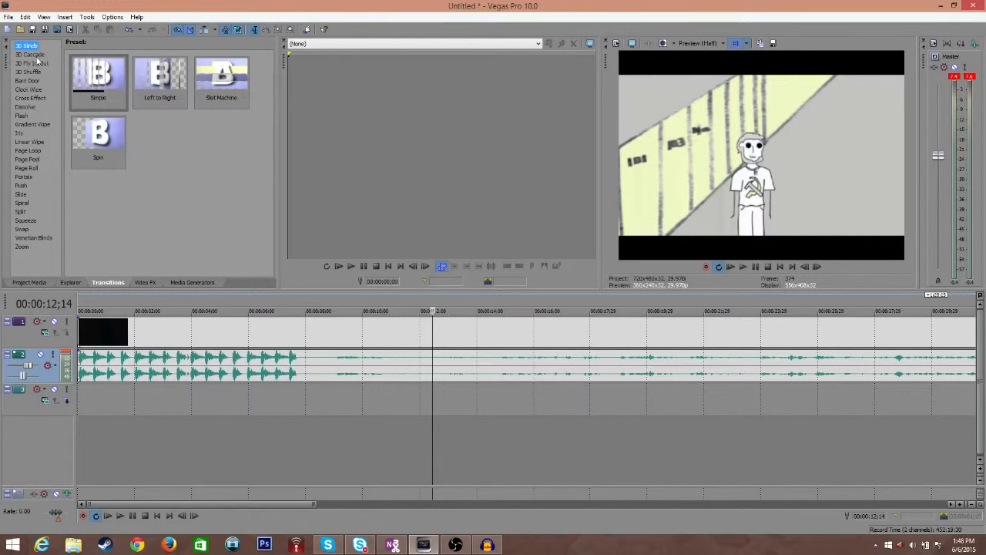
{"action": "left_click", "coordinate": [28, 90]}
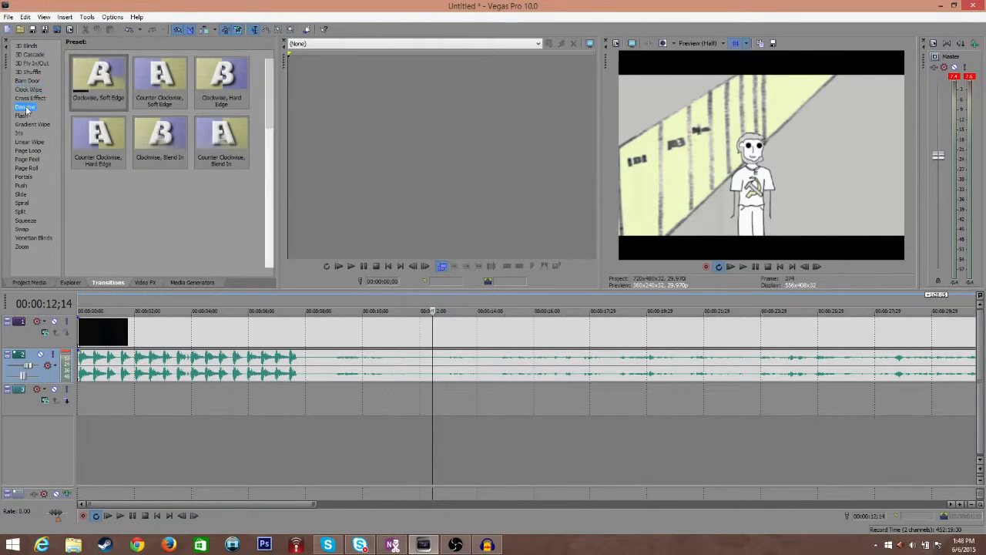
{"action": "left_click", "coordinate": [26, 107]}
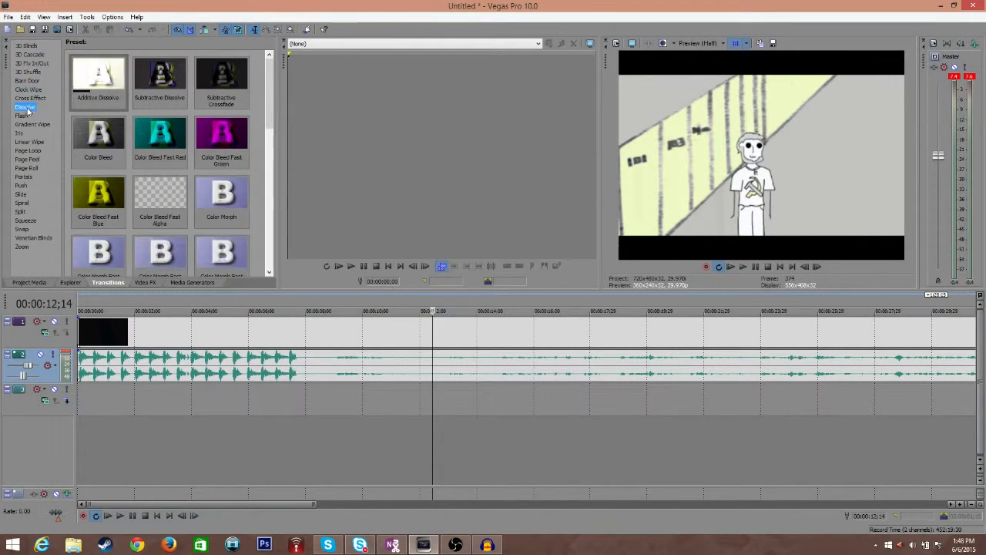
{"action": "left_click_drag", "start_coordinate": [99, 77], "coordinate": [124, 341]}
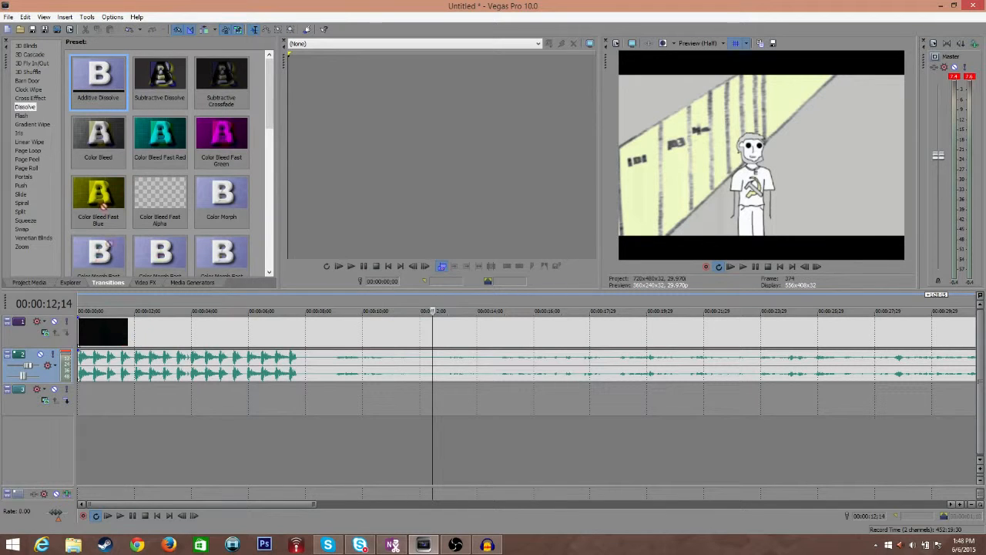
Look through the HSL Adjust and Glow video effect presets and the media generators, and return to the project media
{"action": "left_click", "coordinate": [146, 283]}
{"action": "scroll", "coordinate": [34, 166], "scroll_direction": "down", "scroll_amount": 4}
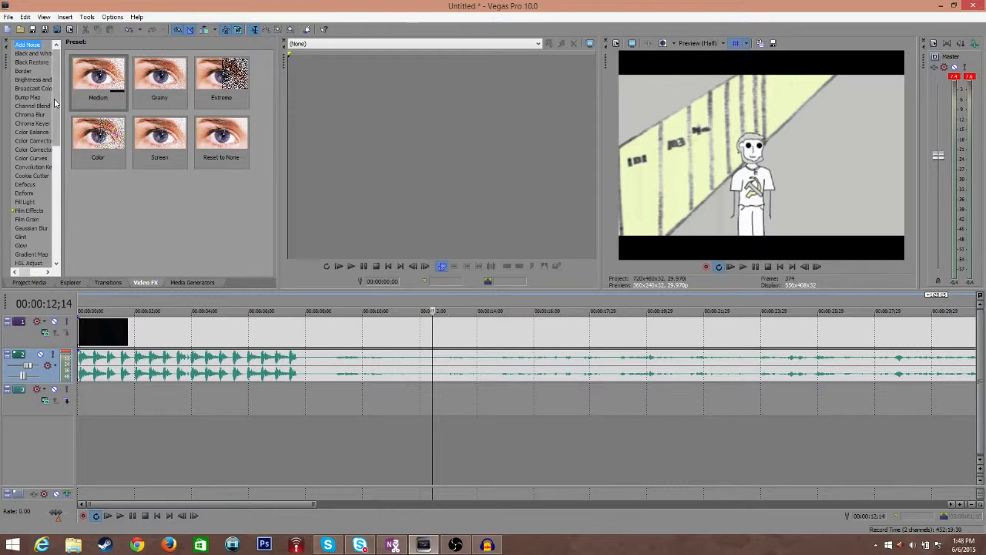
{"action": "left_click", "coordinate": [29, 178]}
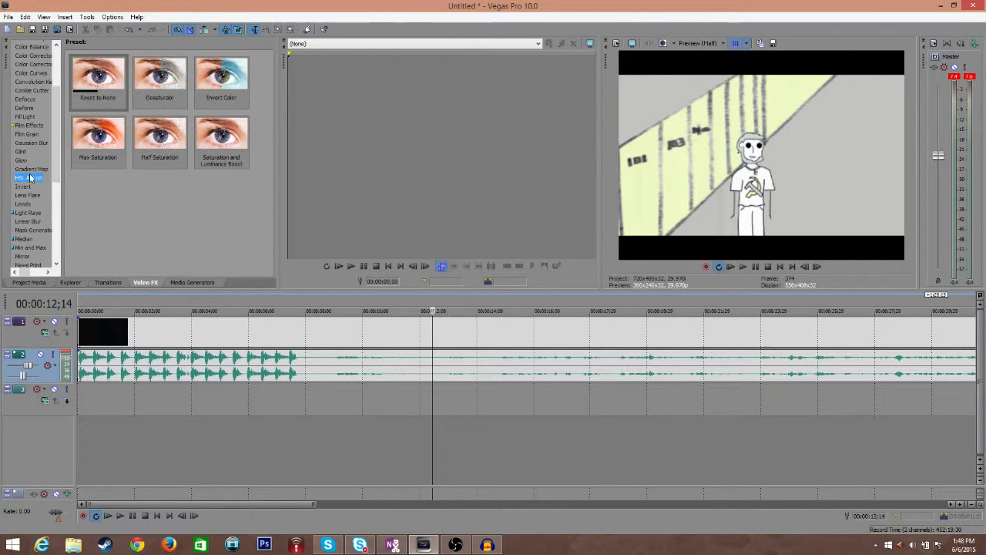
{"action": "left_click", "coordinate": [21, 160]}
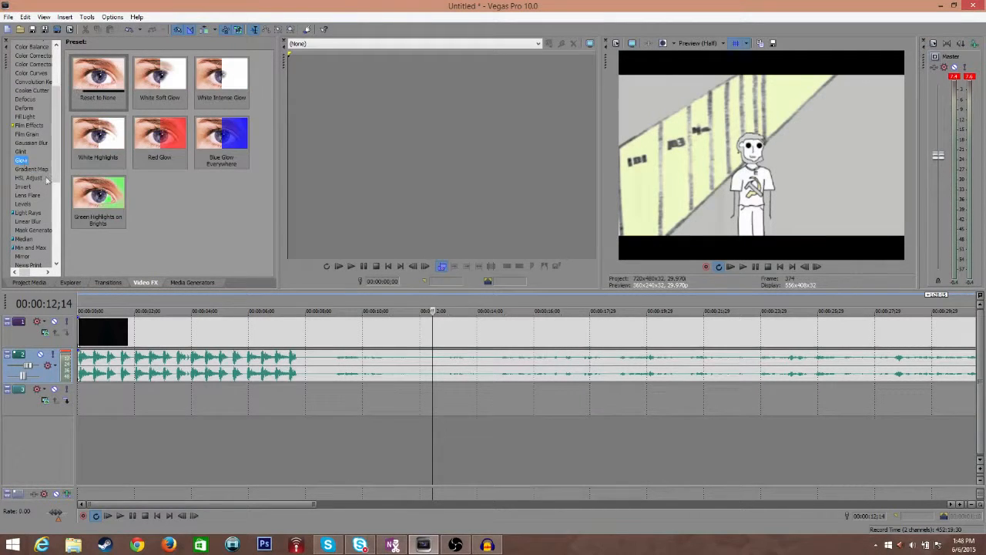
{"action": "scroll", "coordinate": [52, 215], "scroll_direction": "down", "scroll_amount": 7}
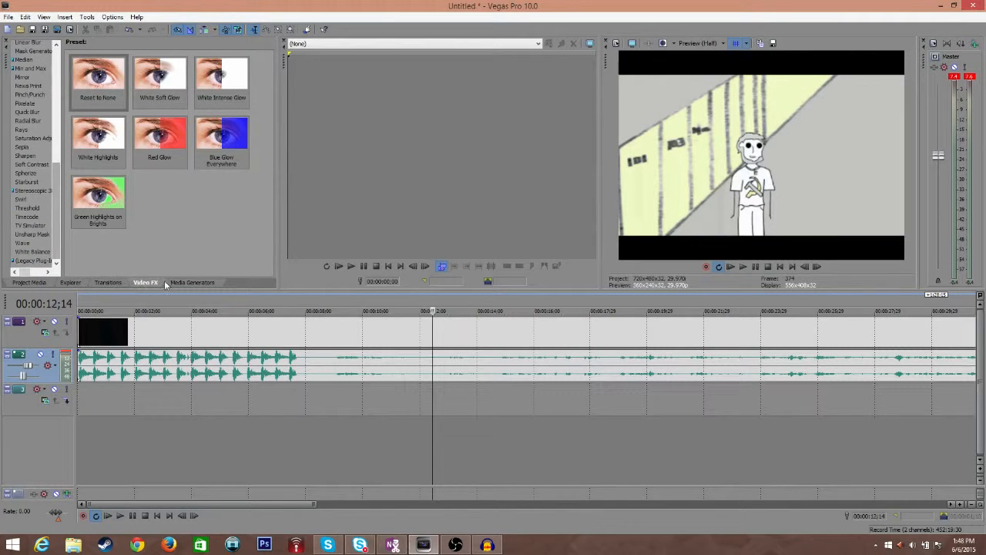
{"action": "left_click", "coordinate": [193, 283]}
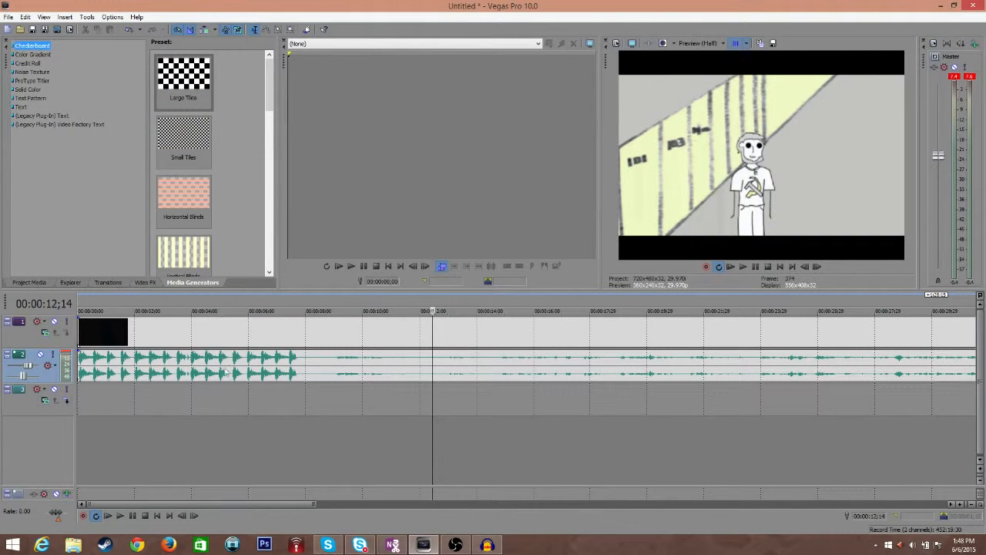
{"action": "left_click", "coordinate": [33, 283]}
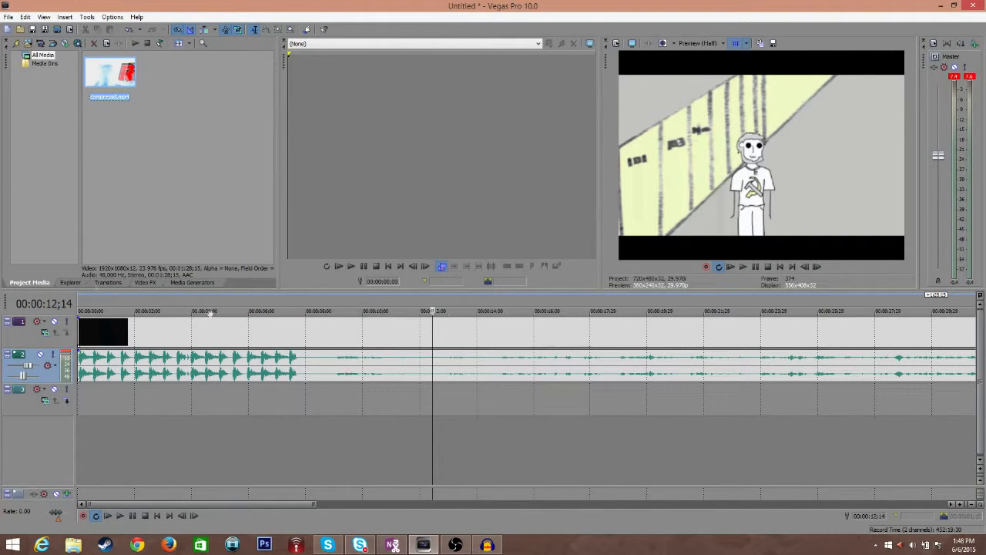
Show the full length of the clips on the timeline and place the cursor at 00:00:34;24
{"action": "left_click", "coordinate": [192, 411]}
{"action": "scroll", "coordinate": [321, 420], "scroll_direction": "down", "scroll_amount": 4}
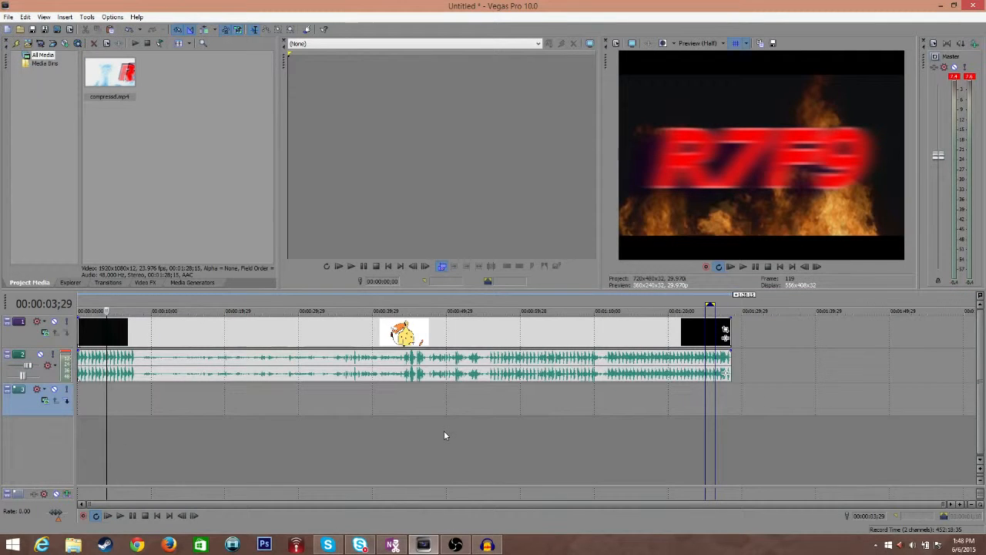
{"action": "left_click", "coordinate": [336, 407]}
{"action": "scroll", "coordinate": [476, 424], "scroll_direction": "up", "scroll_amount": 3}
{"action": "scroll", "coordinate": [501, 424], "scroll_direction": "down", "scroll_amount": 3}
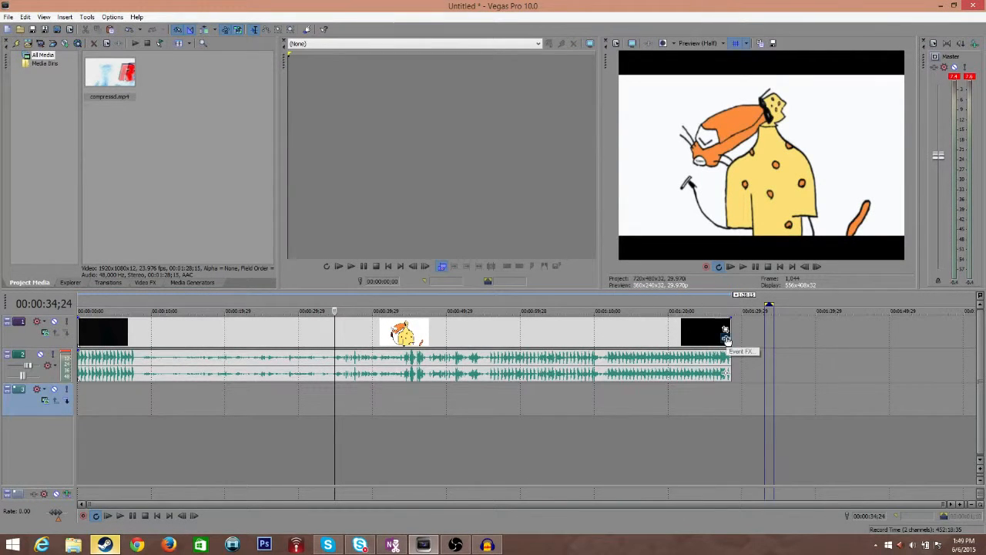
Add the Sony Chroma Keyer effect to the video clip through its event effects
{"action": "left_click", "coordinate": [726, 339]}
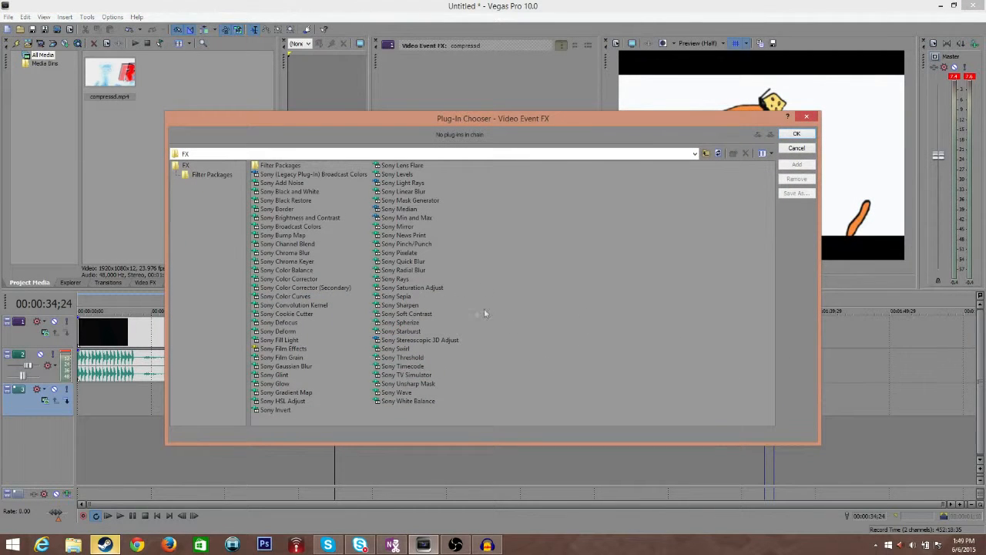
{"action": "left_click_drag", "start_coordinate": [427, 115], "coordinate": [395, 109]}
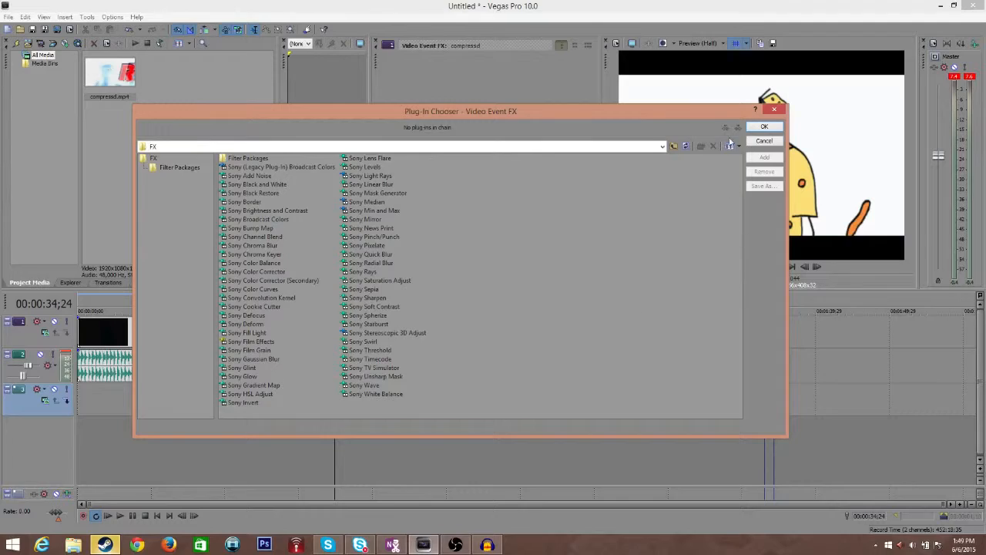
{"action": "left_click_drag", "start_coordinate": [705, 116], "coordinate": [816, 385]}
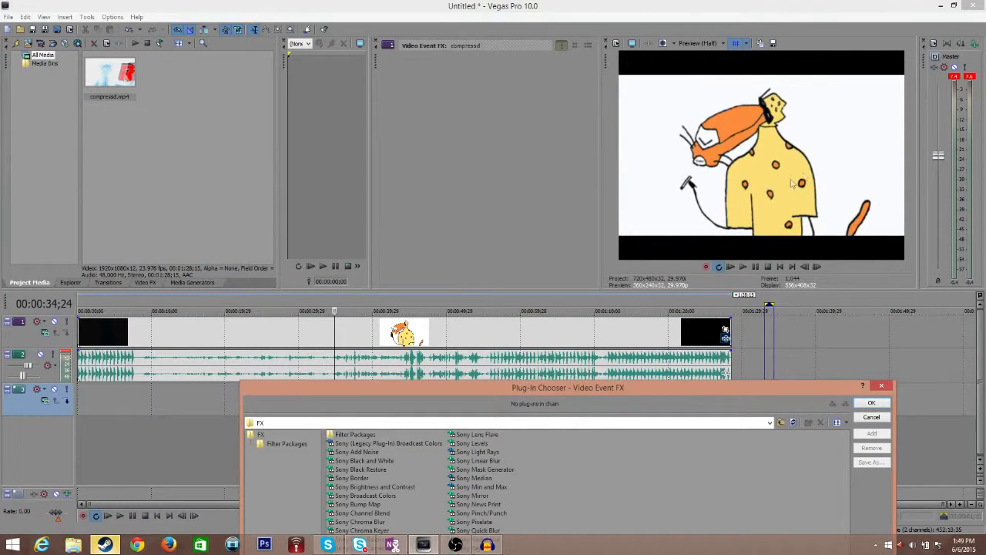
{"action": "left_click_drag", "start_coordinate": [462, 395], "coordinate": [398, 419]}
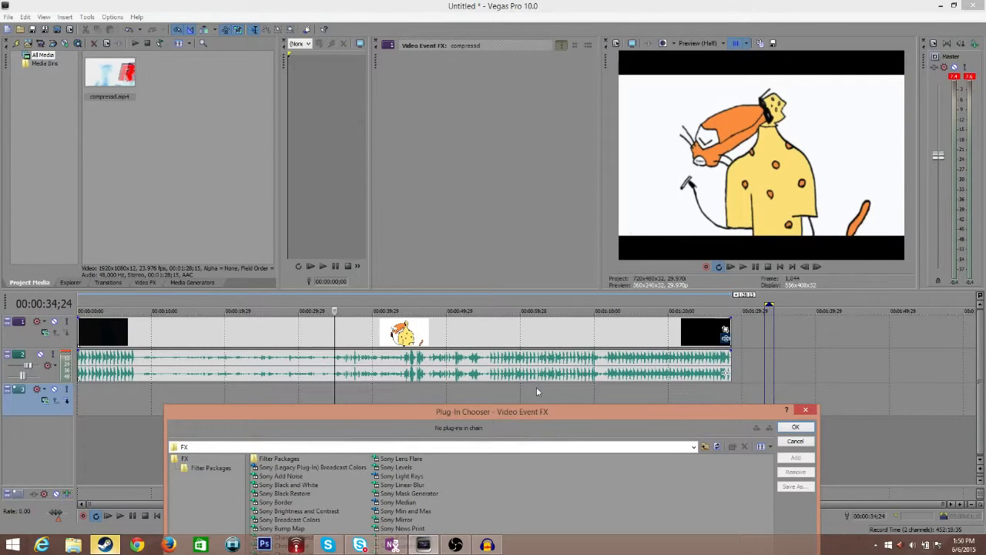
{"action": "left_click_drag", "start_coordinate": [518, 413], "coordinate": [429, 391]}
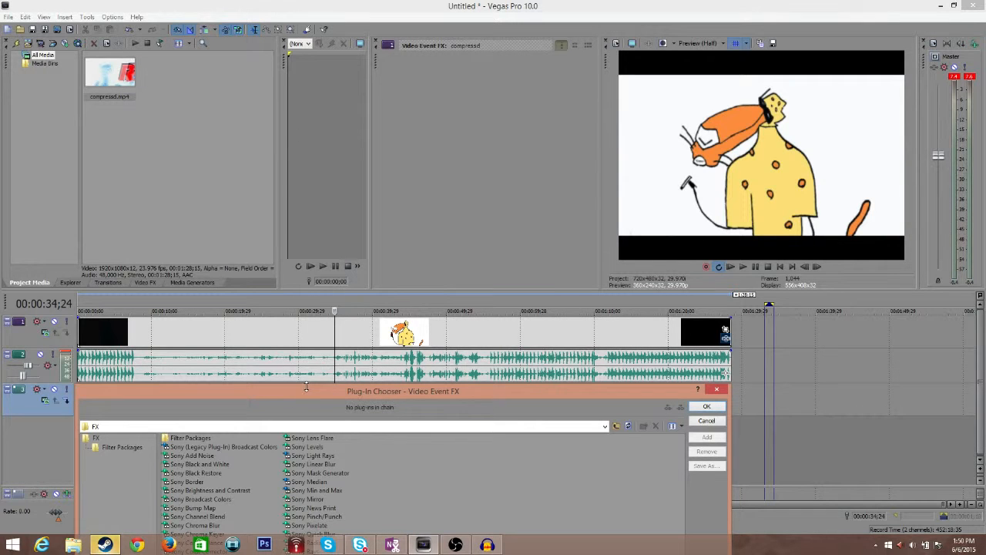
{"action": "mouse_move", "coordinate": [311, 394]}
{"action": "left_mouse_down"}
{"action": "mouse_move", "coordinate": [485, 405]}
{"action": "mouse_move", "coordinate": [407, 392]}
{"action": "mouse_move", "coordinate": [335, 391]}
{"action": "mouse_move", "coordinate": [331, 399]}
{"action": "mouse_move", "coordinate": [362, 412]}
{"action": "mouse_move", "coordinate": [331, 394]}
{"action": "mouse_move", "coordinate": [394, 279]}
{"action": "mouse_move", "coordinate": [377, 234]}
{"action": "mouse_move", "coordinate": [379, 138]}
{"action": "left_mouse_up"}
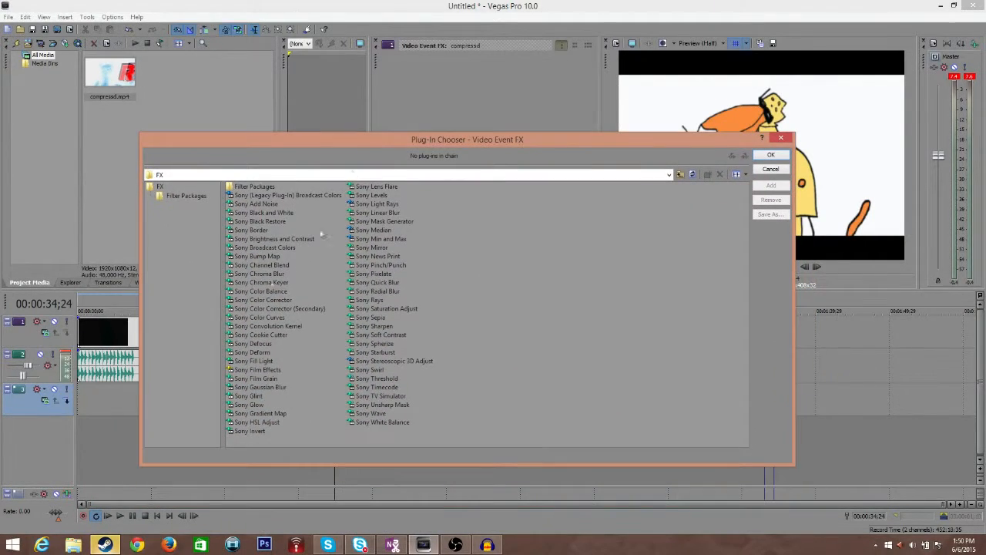
{"action": "left_click", "coordinate": [266, 283]}
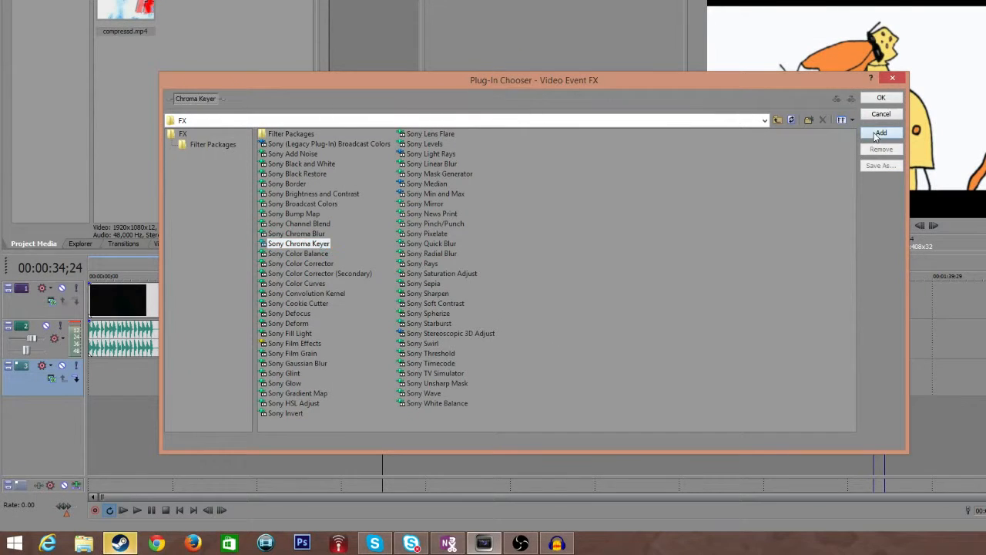
{"action": "left_click", "coordinate": [880, 98]}
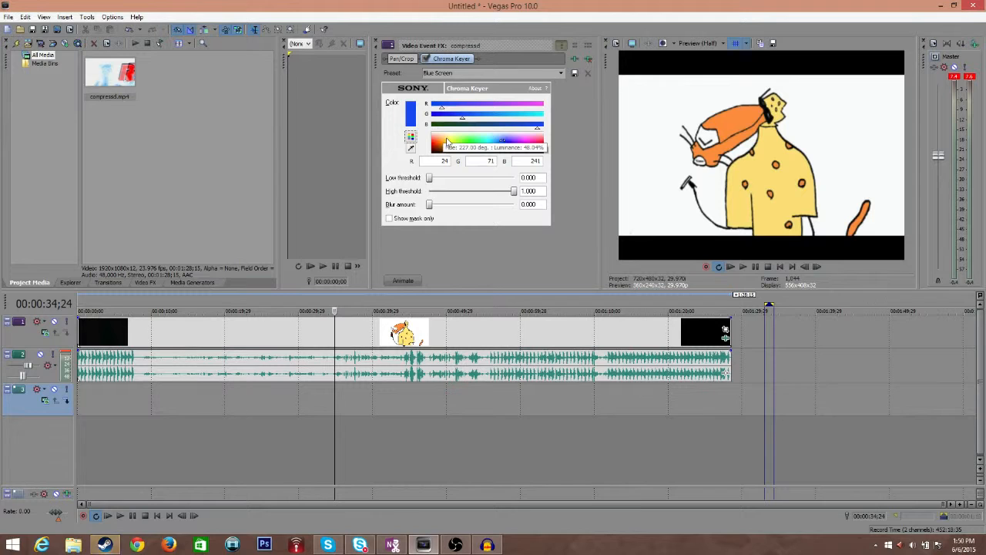
With the cursor at 00:00:42;21, set the Chroma Keyer's low threshold to 1.000 and its key colour to white (255, 255, 255)
{"action": "left_click", "coordinate": [395, 407]}
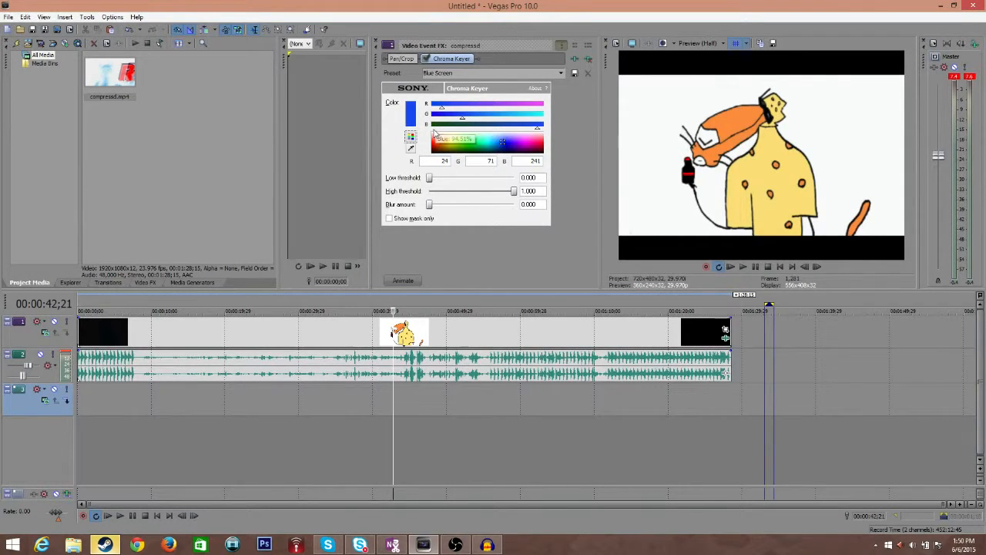
{"action": "left_click_drag", "start_coordinate": [430, 179], "coordinate": [526, 178]}
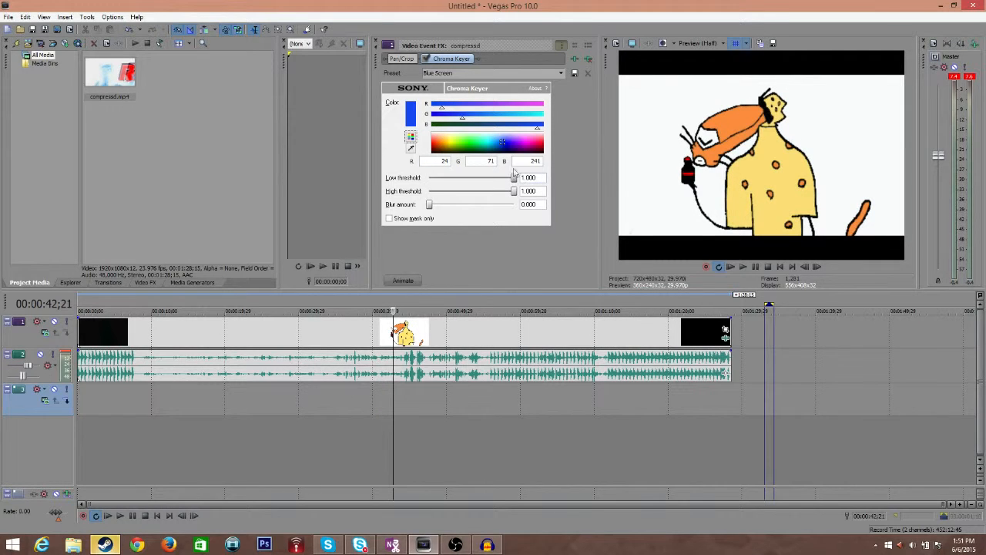
{"action": "left_click", "coordinate": [506, 128]}
{"action": "left_click_drag", "start_coordinate": [507, 126], "coordinate": [542, 130]}
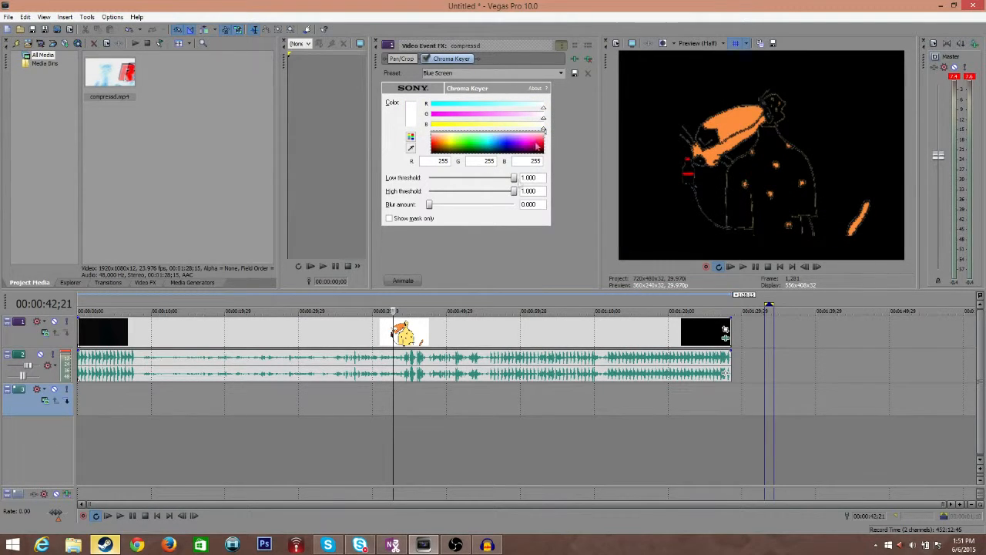
Adjust the Chroma Keyer to a low threshold of 0.478, a high threshold of 0.624 and a blur amount of 0.066
{"action": "left_click_drag", "start_coordinate": [514, 192], "coordinate": [429, 193]}
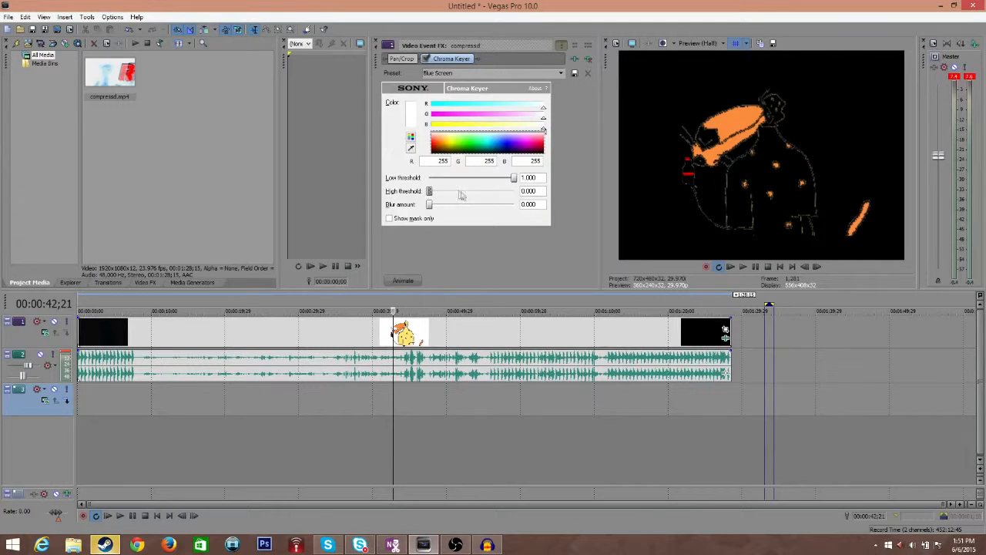
{"action": "left_click_drag", "start_coordinate": [514, 178], "coordinate": [471, 195]}
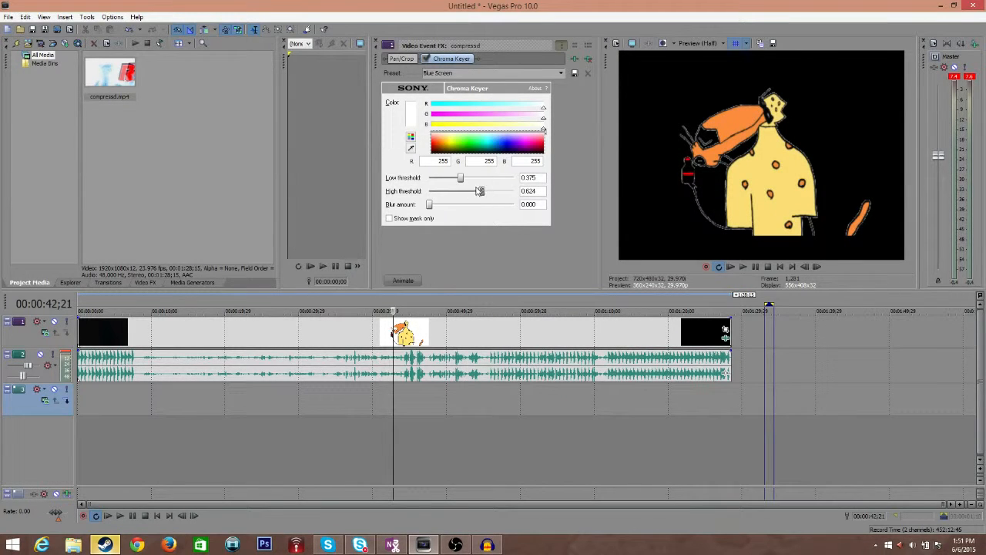
{"action": "left_click_drag", "start_coordinate": [463, 181], "coordinate": [474, 182]}
{"action": "mouse_move", "coordinate": [430, 205]}
{"action": "left_mouse_down"}
{"action": "mouse_move", "coordinate": [465, 208]}
{"action": "mouse_move", "coordinate": [434, 205]}
{"action": "left_mouse_up"}
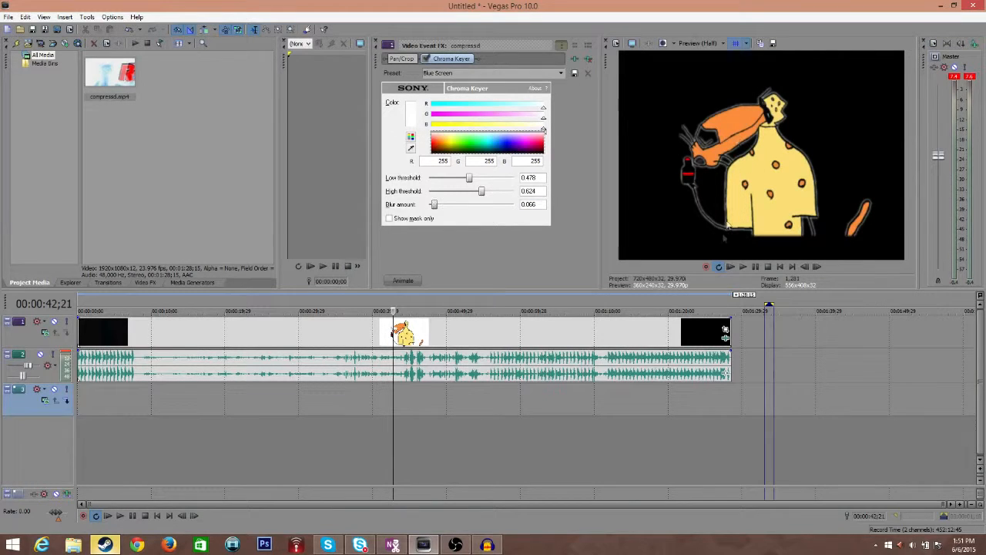
Examine the keyed video at 00:00:45;17 and 00:00:45;28 on the timeline
{"action": "left_click", "coordinate": [414, 405]}
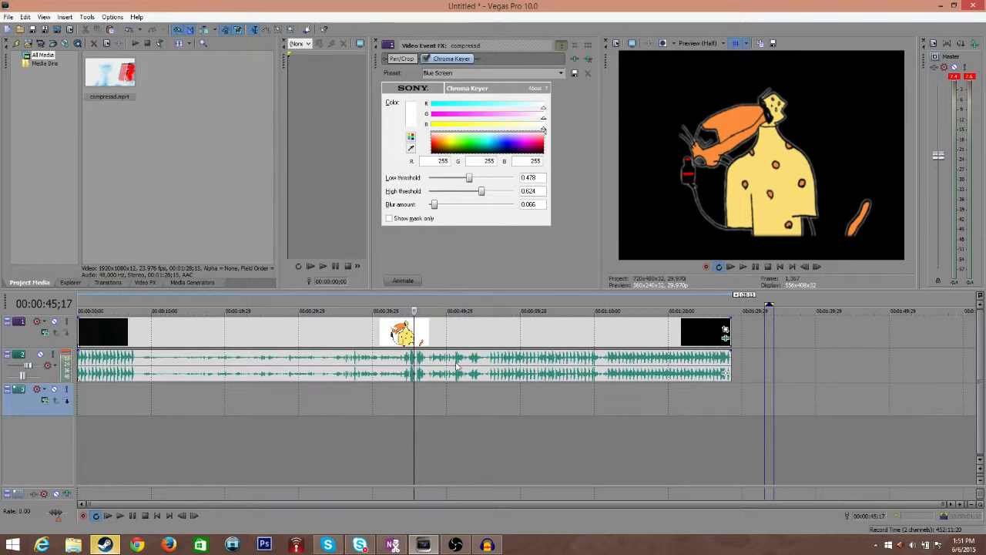
{"action": "scroll", "coordinate": [482, 398], "scroll_direction": "up", "scroll_amount": 4}
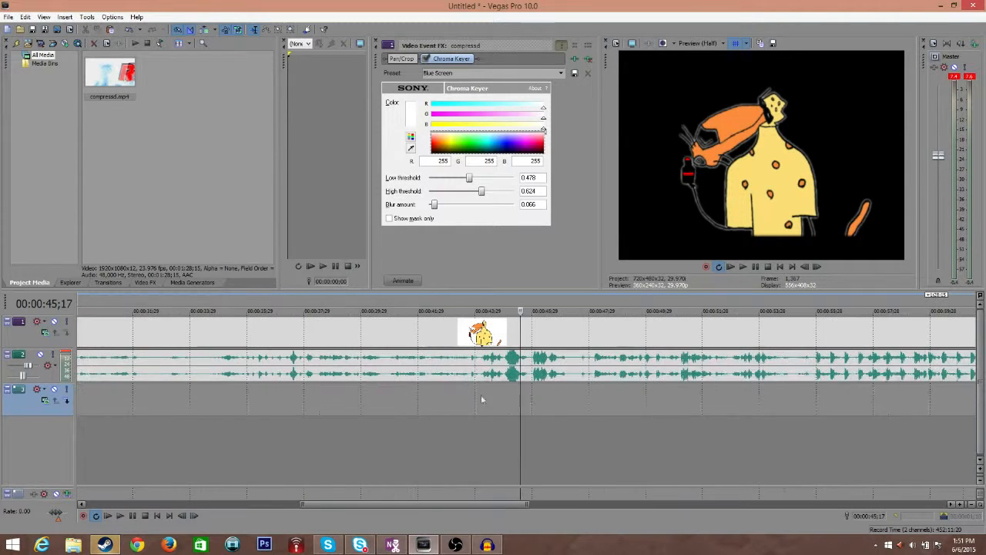
{"action": "left_click", "coordinate": [531, 397]}
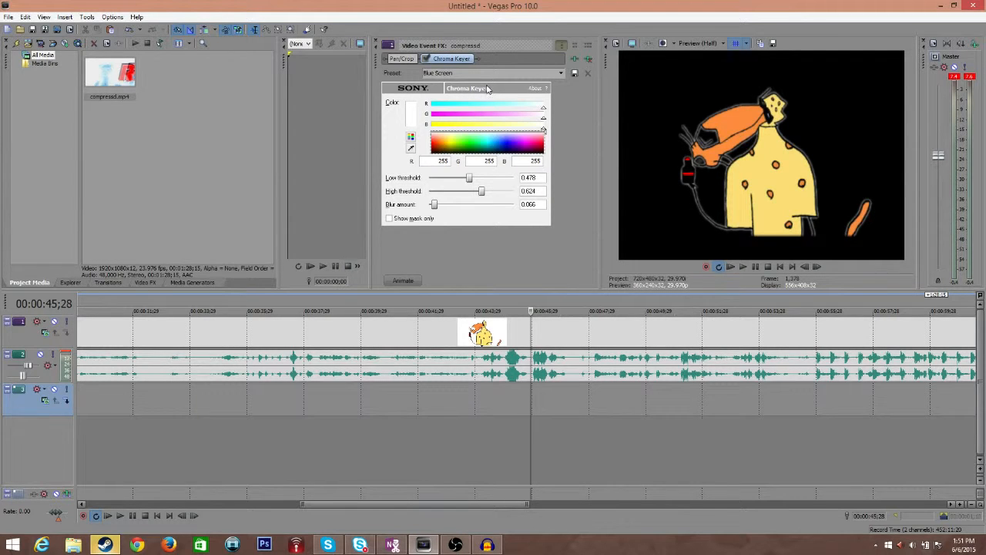
{"action": "scroll", "coordinate": [540, 395], "scroll_direction": "up", "scroll_amount": 2}
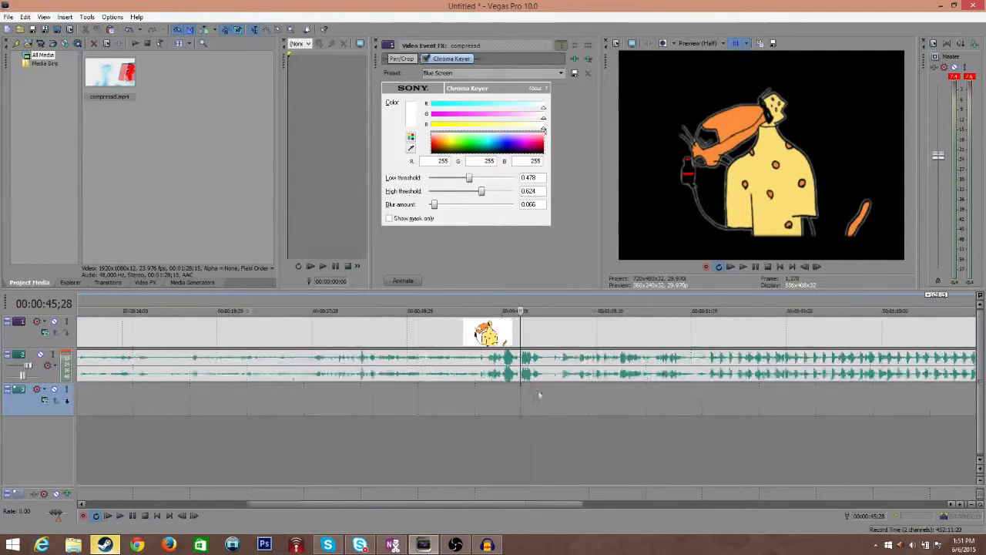
{"action": "scroll", "coordinate": [539, 395], "scroll_direction": "down", "scroll_amount": 3}
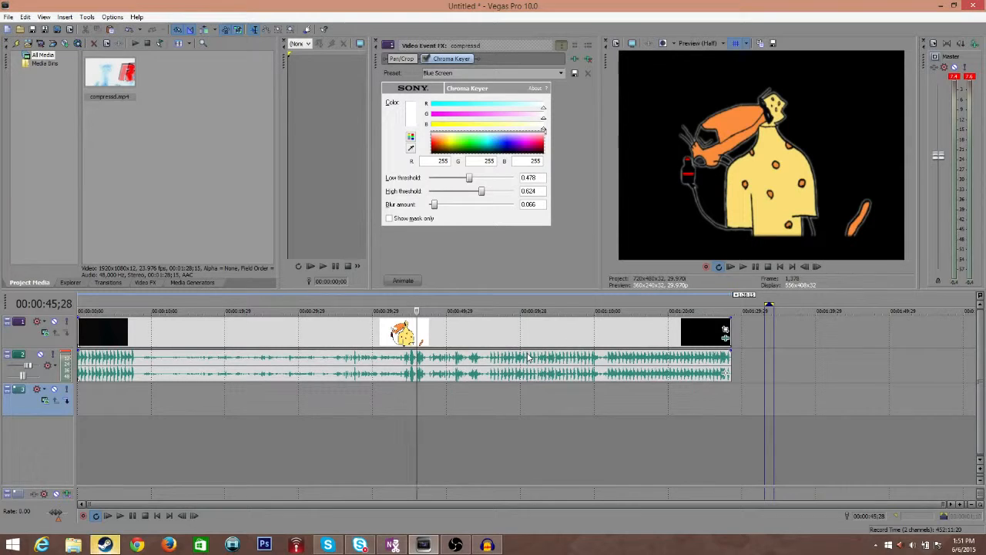
{"action": "scroll", "coordinate": [381, 405], "scroll_direction": "up", "scroll_amount": 2}
{"action": "scroll", "coordinate": [408, 401], "scroll_direction": "down", "scroll_amount": 2}
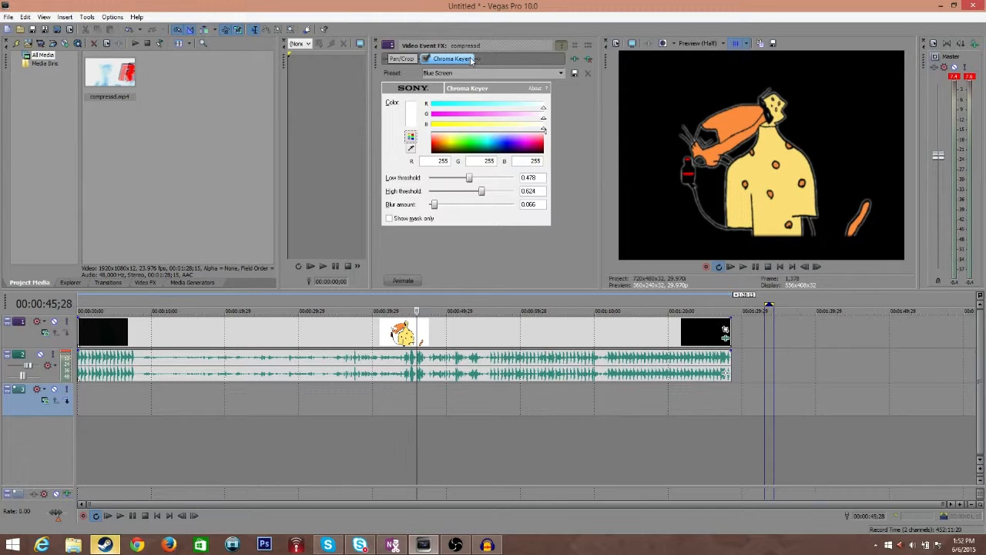
Toggle the Chroma Keyer off and on to compare the picture, and remove the effect from the video clip
{"action": "left_click", "coordinate": [424, 60]}
{"action": "left_click", "coordinate": [425, 59]}
{"action": "left_click", "coordinate": [425, 60]}
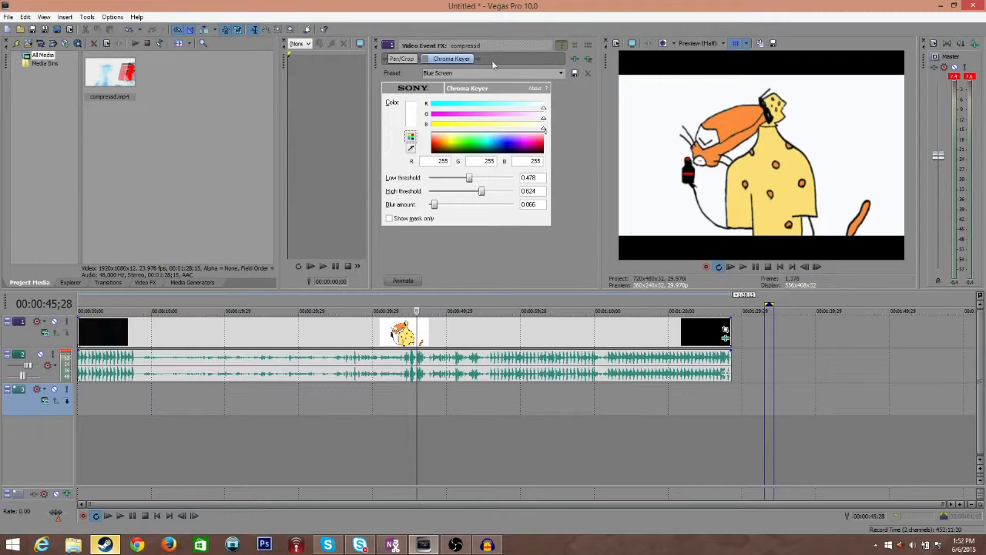
{"action": "left_click", "coordinate": [425, 59]}
{"action": "left_click", "coordinate": [425, 59]}
{"action": "left_click", "coordinate": [424, 59]}
{"action": "left_click", "coordinate": [426, 60]}
{"action": "left_click", "coordinate": [586, 61]}
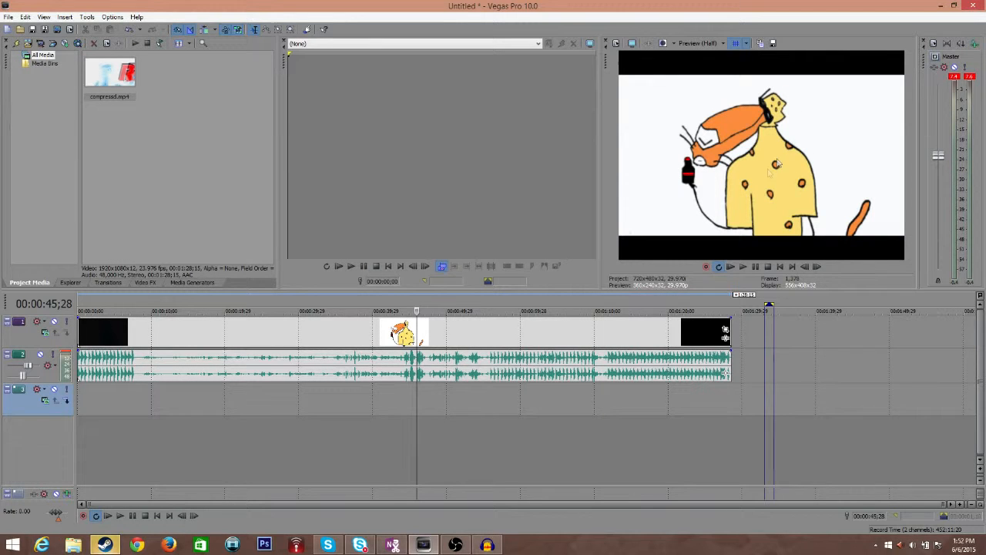
Add the Sony Chroma Keyer effect to the video clip on the timeline
{"action": "left_click", "coordinate": [726, 335]}
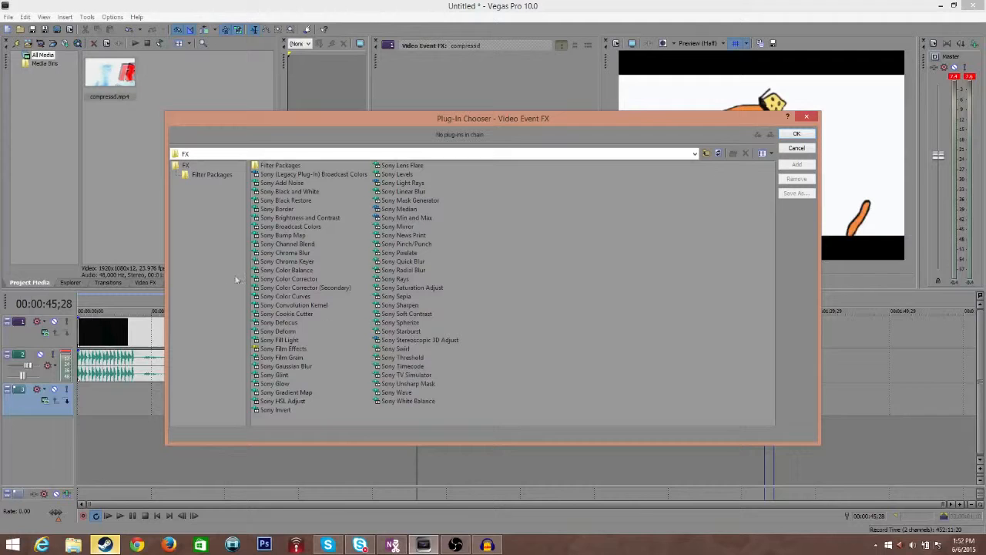
{"action": "left_click", "coordinate": [275, 263]}
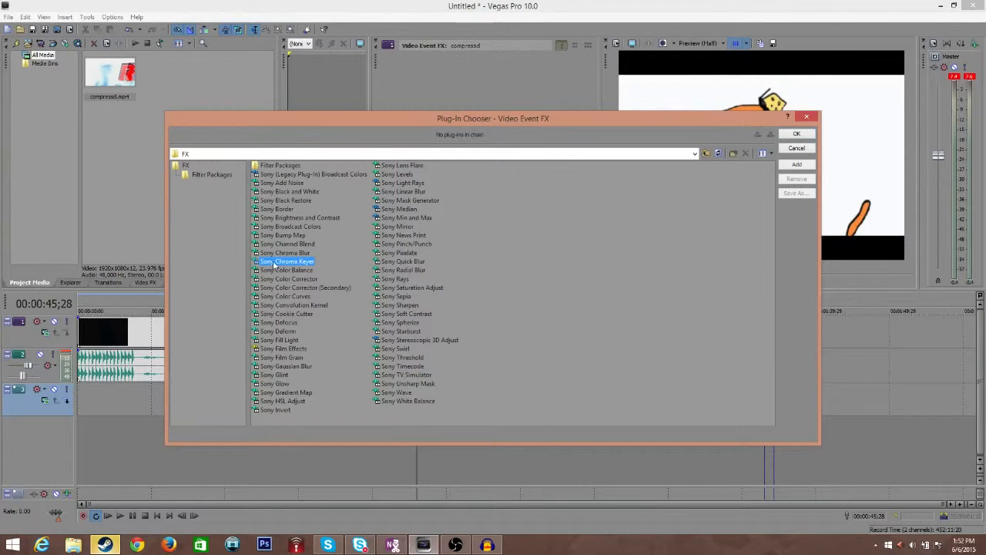
{"action": "left_click", "coordinate": [789, 165]}
{"action": "left_click", "coordinate": [795, 135]}
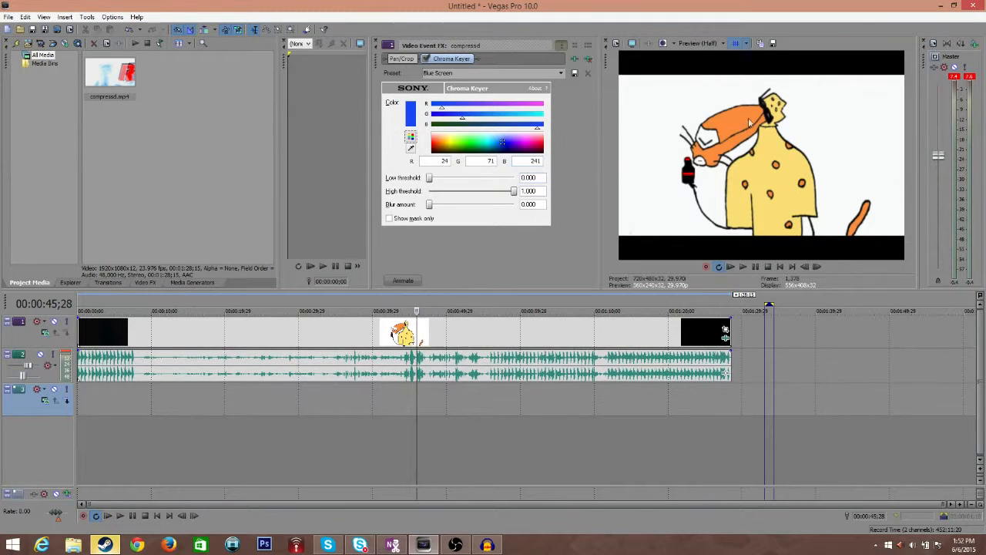
Set the Chroma Keyer's colour to orange (206, 136, 0), with a low threshold of 0.369 and a high threshold of 0.393
{"action": "left_click_drag", "start_coordinate": [508, 147], "coordinate": [443, 144]}
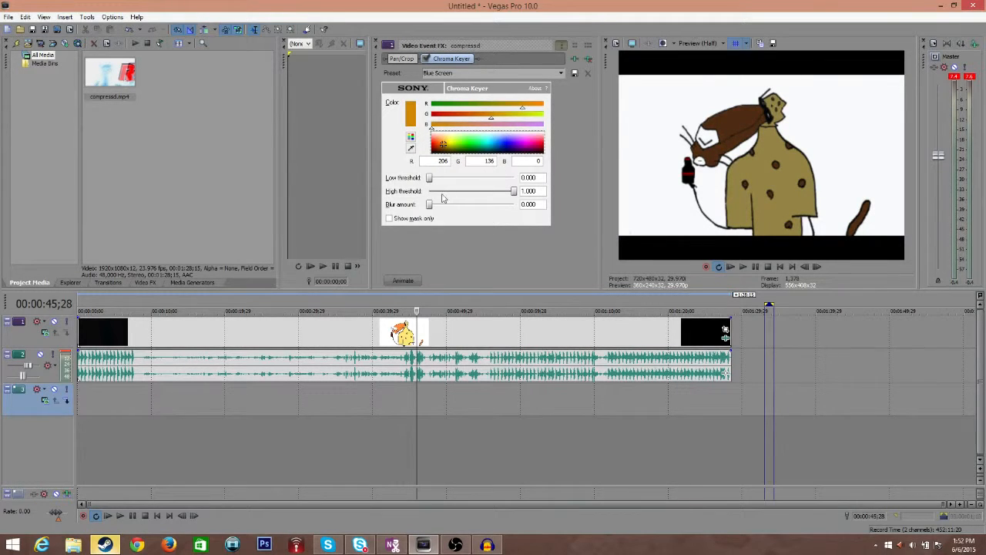
{"action": "mouse_move", "coordinate": [444, 180]}
{"action": "left_mouse_down"}
{"action": "mouse_move", "coordinate": [511, 178]}
{"action": "mouse_move", "coordinate": [454, 191]}
{"action": "left_mouse_up"}
{"action": "left_click_drag", "start_coordinate": [512, 180], "coordinate": [431, 209]}
{"action": "left_click_drag", "start_coordinate": [468, 180], "coordinate": [431, 212]}
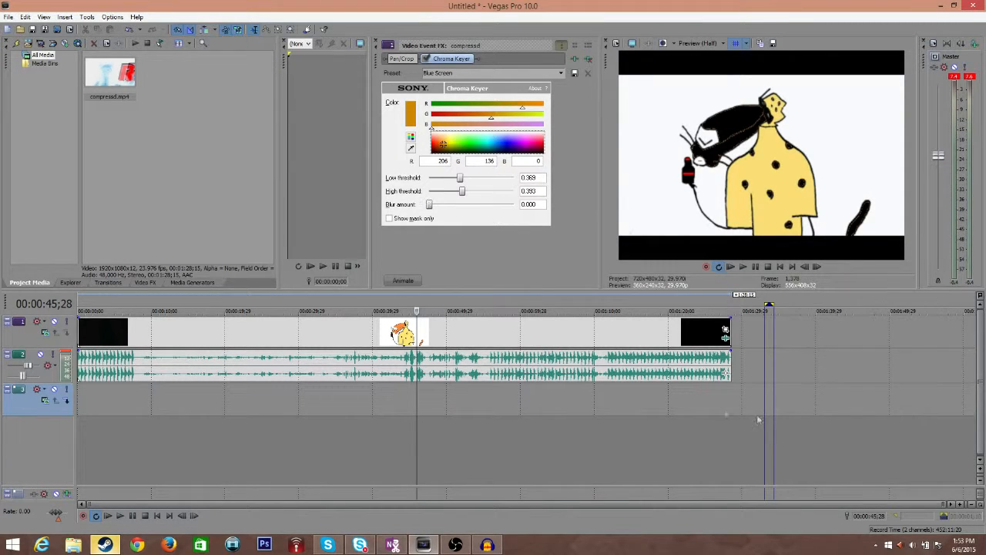
Examine the orange-keyed video at several points along the timeline, ending at 00:01:08;02
{"action": "left_click", "coordinate": [434, 384]}
{"action": "left_click", "coordinate": [494, 401]}
{"action": "left_click", "coordinate": [536, 395]}
{"action": "left_click", "coordinate": [579, 395]}
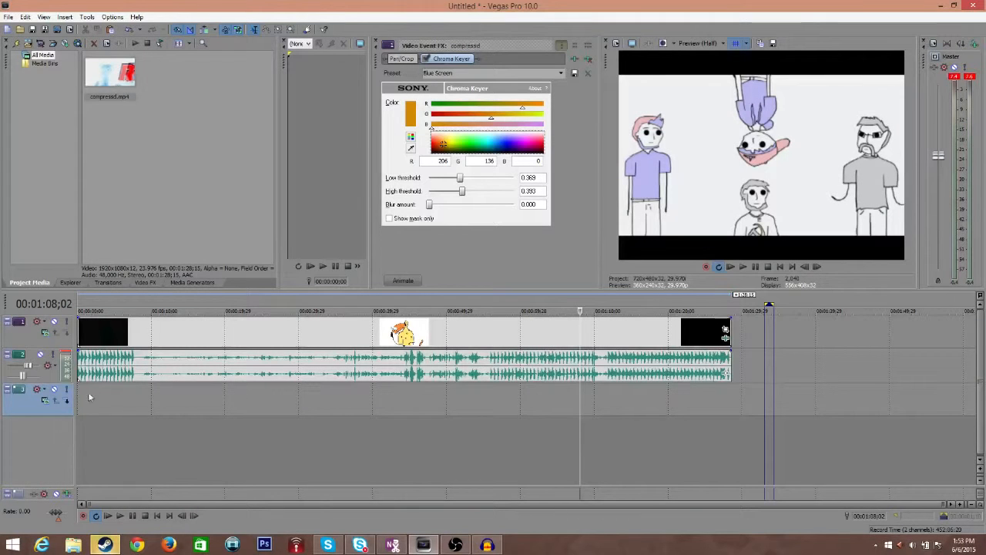
Apply the Green Screen preset to the Chroma Keyer, and remove the effect from the video clip
{"action": "left_click", "coordinate": [463, 73]}
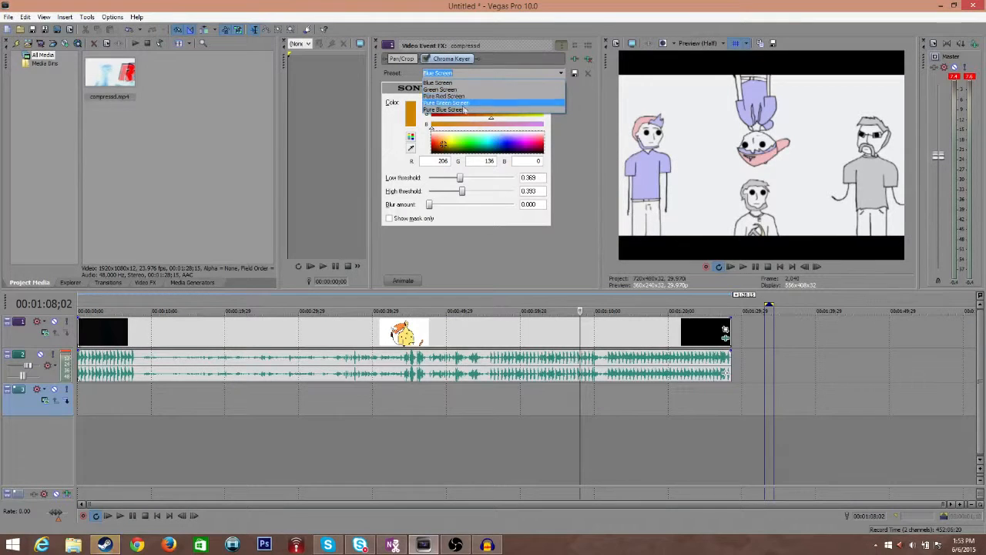
{"action": "left_click", "coordinate": [442, 90]}
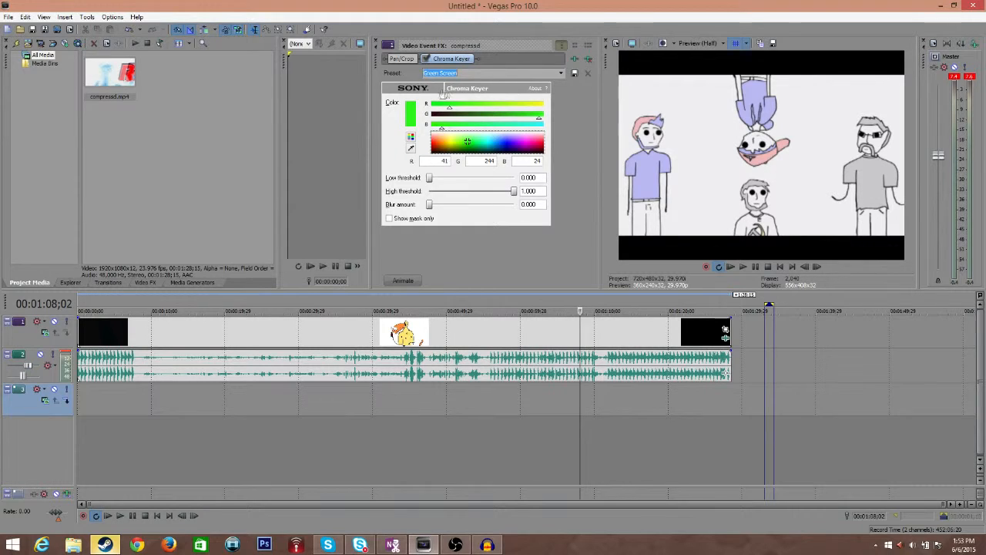
{"action": "left_click", "coordinate": [559, 74]}
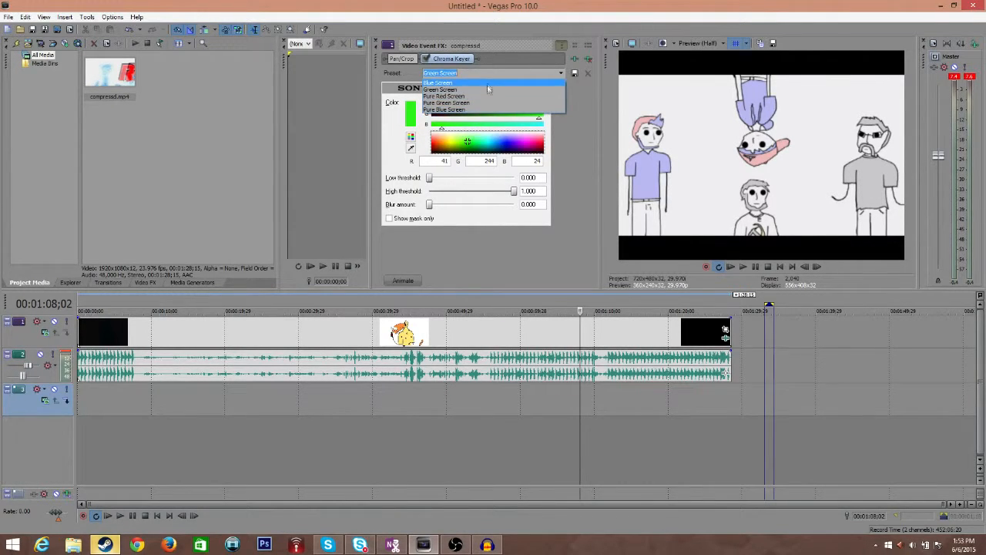
{"action": "left_click", "coordinate": [566, 98]}
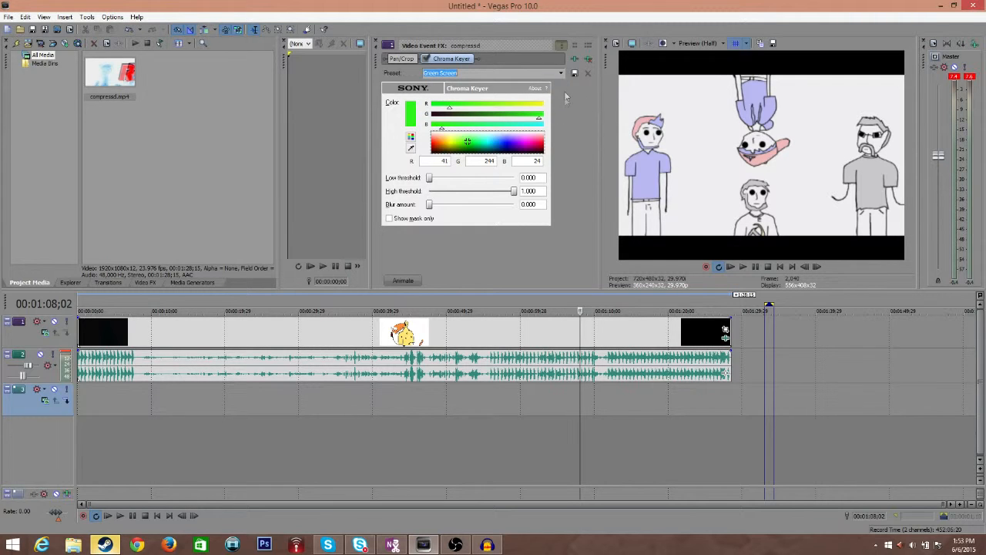
{"action": "left_click", "coordinate": [588, 60]}
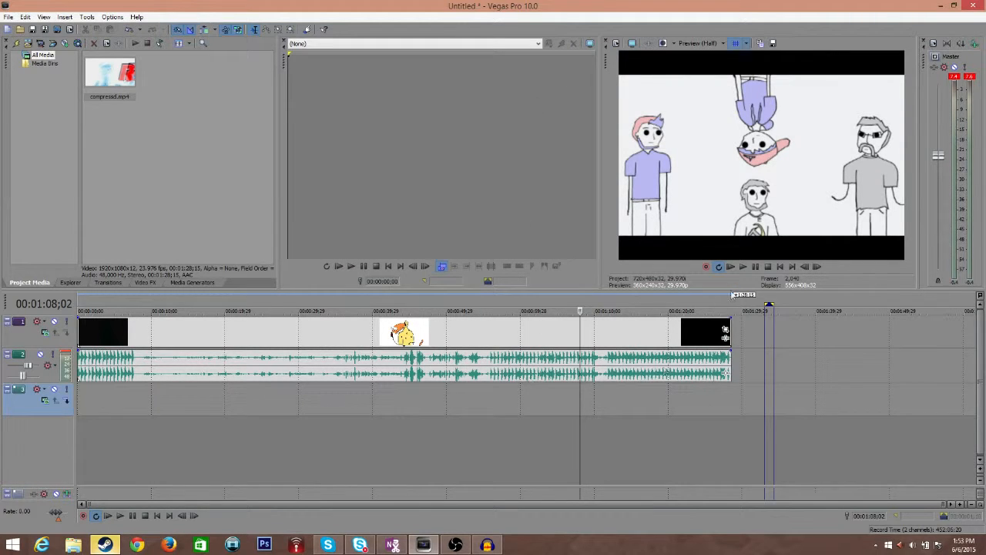
Return the playhead to the start of the timeline, and toggle the video track's mute on and off
{"action": "left_click", "coordinate": [768, 267]}
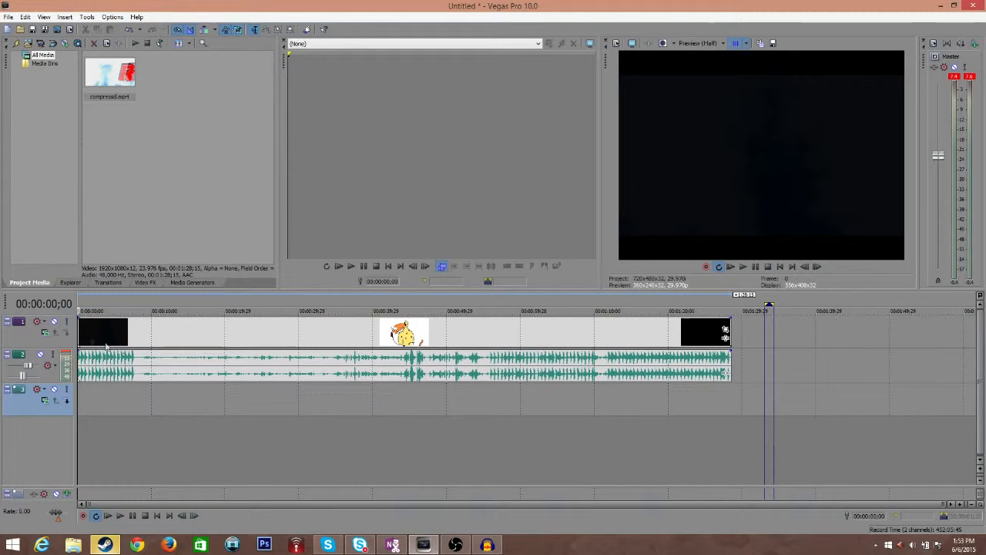
{"action": "left_click", "coordinate": [54, 322]}
{"action": "left_click", "coordinate": [54, 322]}
{"action": "left_click", "coordinate": [53, 322]}
{"action": "left_click", "coordinate": [54, 322]}
Mute and unmute the audio track, and lower its volume while trying a 15% left pan
{"action": "left_click", "coordinate": [40, 355]}
{"action": "left_click", "coordinate": [40, 355]}
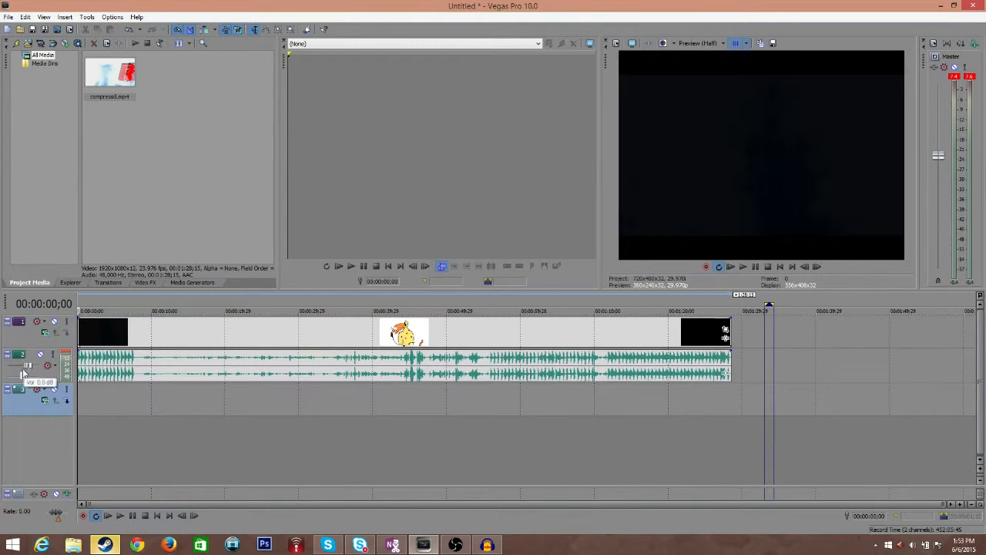
{"action": "left_click_drag", "start_coordinate": [28, 365], "coordinate": [20, 376]}
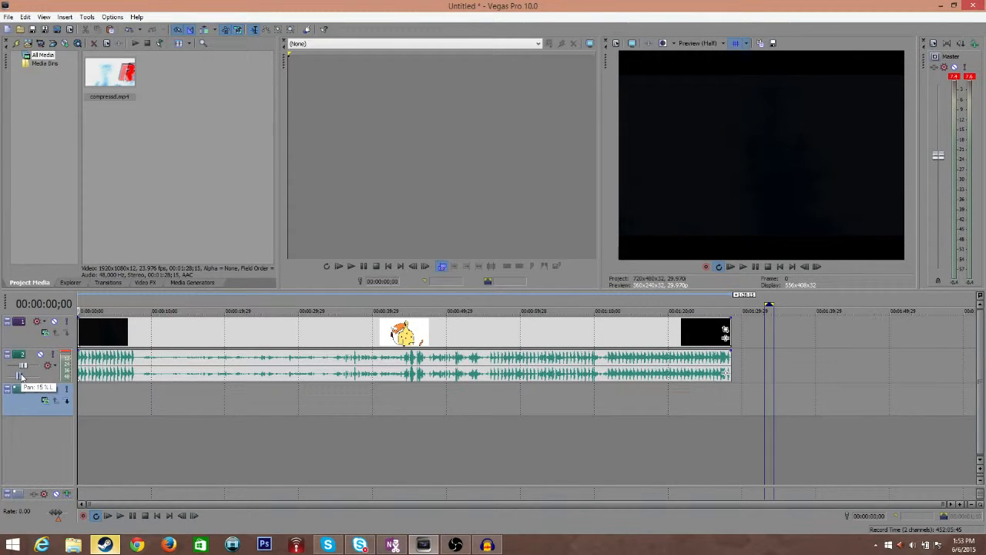
Toggle solo on and off for the video track
{"action": "left_click", "coordinate": [67, 323]}
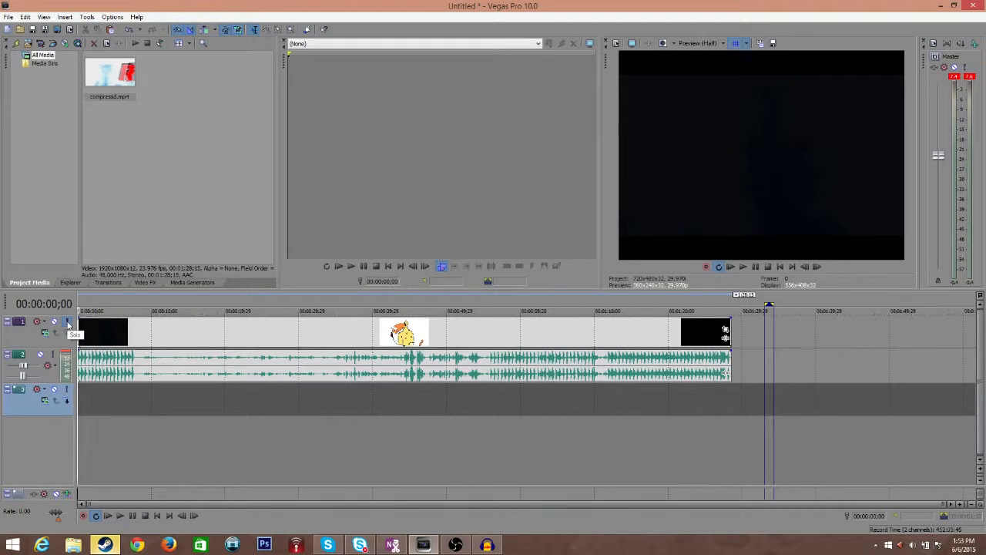
{"action": "left_click", "coordinate": [67, 323]}
{"action": "left_click", "coordinate": [67, 322]}
{"action": "left_click", "coordinate": [67, 323]}
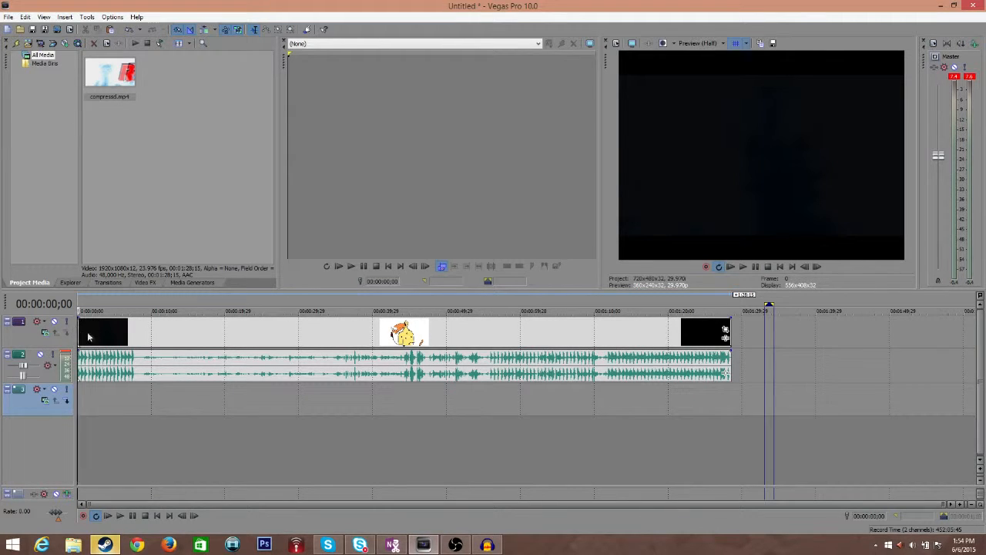
Select the audio clip at 00:00:05;08 and the video clip at 00:00:01;22, and return the playhead to the start
{"action": "left_click", "coordinate": [99, 362]}
{"action": "left_click", "coordinate": [117, 367]}
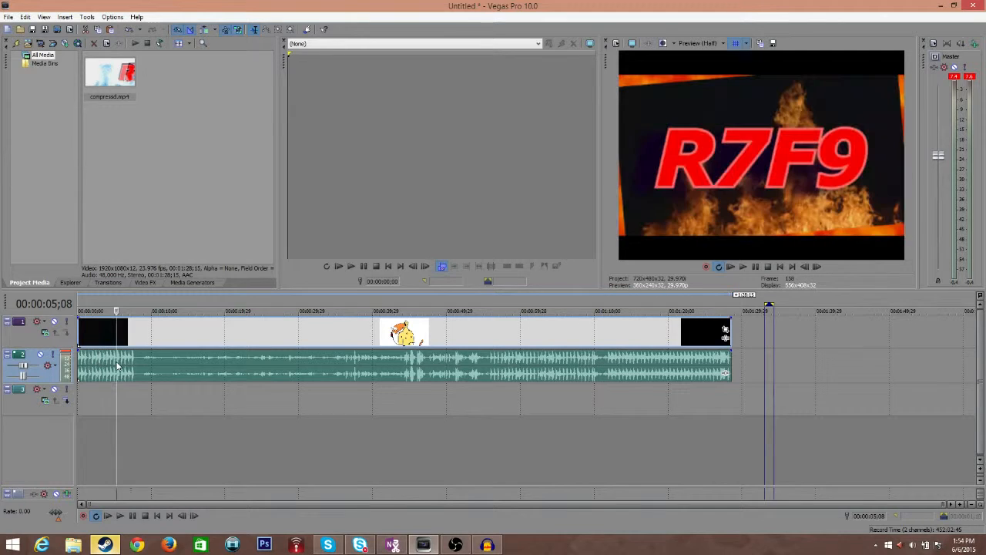
{"action": "left_click", "coordinate": [91, 333]}
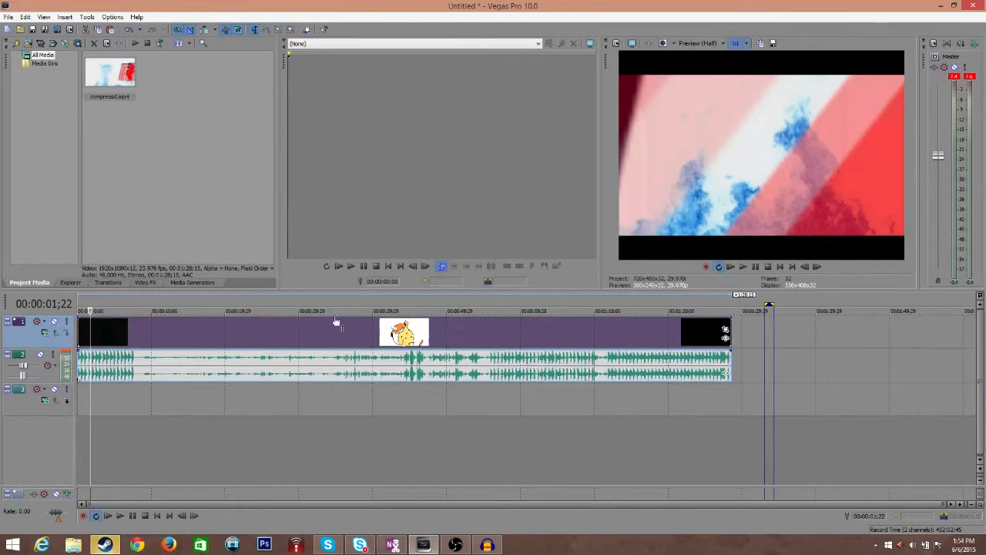
{"action": "left_click", "coordinate": [780, 267]}
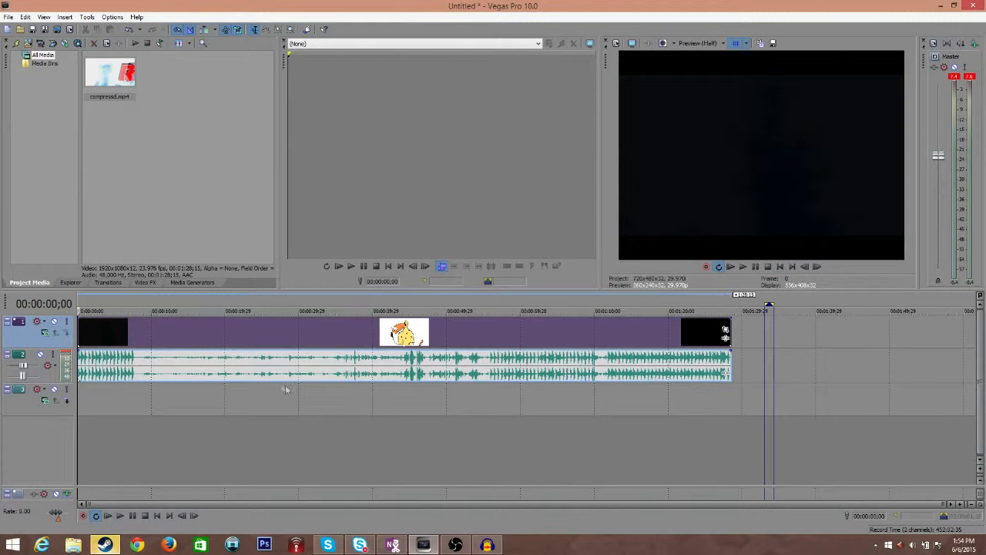
Inspect the opening seconds of the audio waveform closely on the timeline
{"action": "scroll", "coordinate": [278, 374], "scroll_direction": "up", "scroll_amount": 3}
{"action": "scroll", "coordinate": [222, 375], "scroll_direction": "up", "scroll_amount": 2}
{"action": "scroll", "coordinate": [222, 374], "scroll_direction": "up", "scroll_amount": 2}
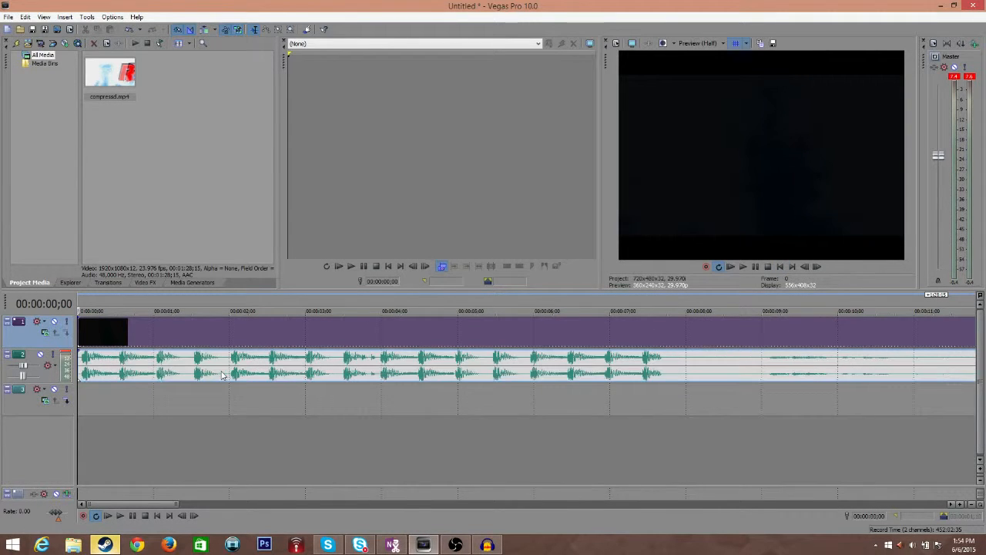
{"action": "scroll", "coordinate": [277, 381], "scroll_direction": "up", "scroll_amount": 1}
{"action": "scroll", "coordinate": [283, 377], "scroll_direction": "down", "scroll_amount": 1}
{"action": "scroll", "coordinate": [284, 378], "scroll_direction": "down", "scroll_amount": 5}
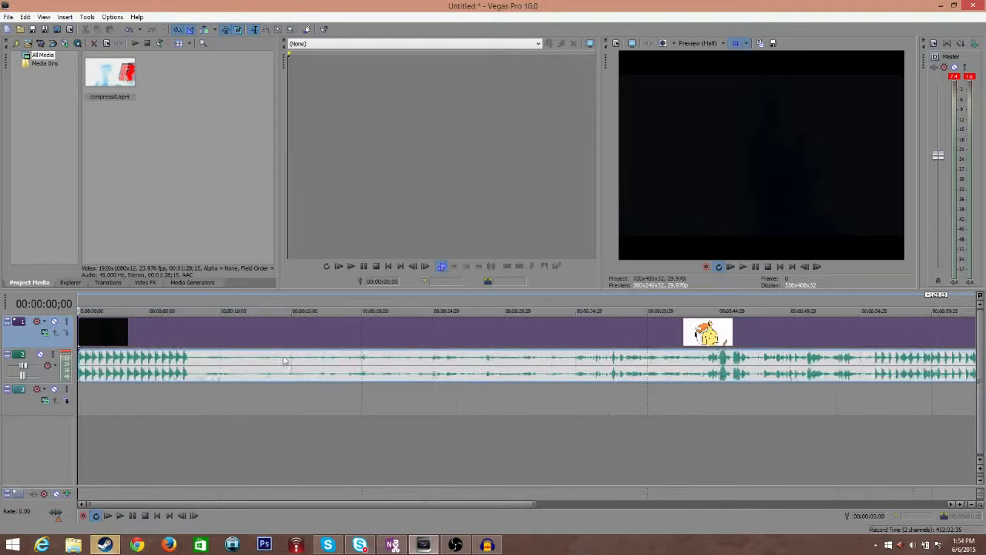